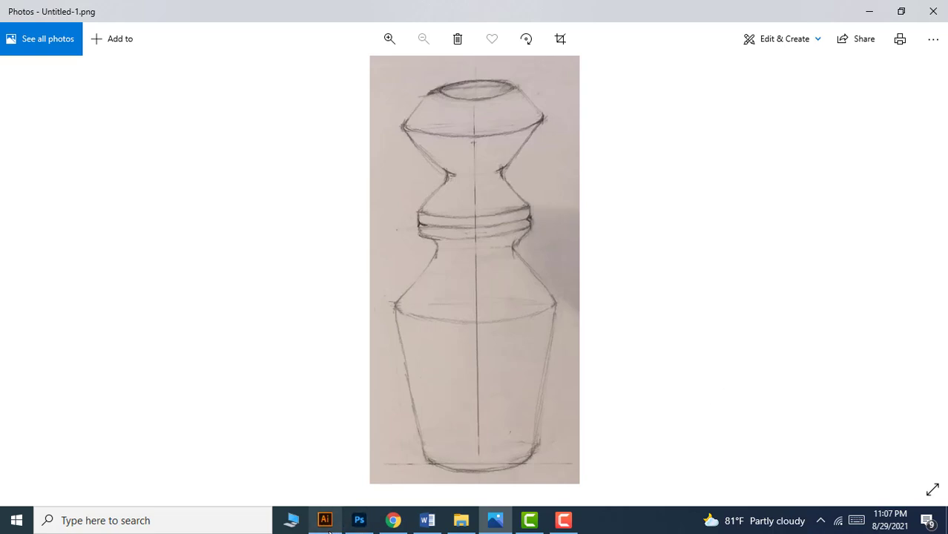
Step: Place the Untitled-1 sketch image from the Icon desing folder onto the Illustrator artboard, on its left half
click(328, 455)
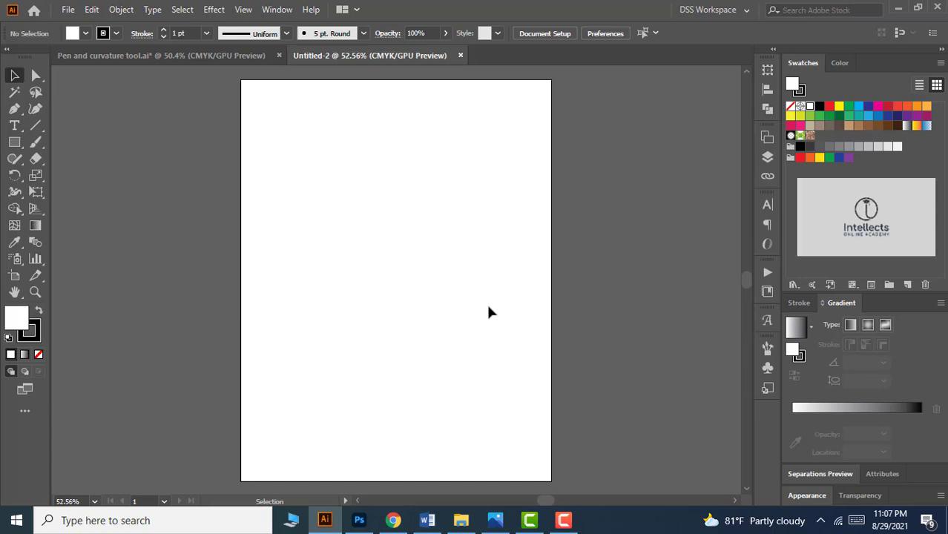
click(495, 520)
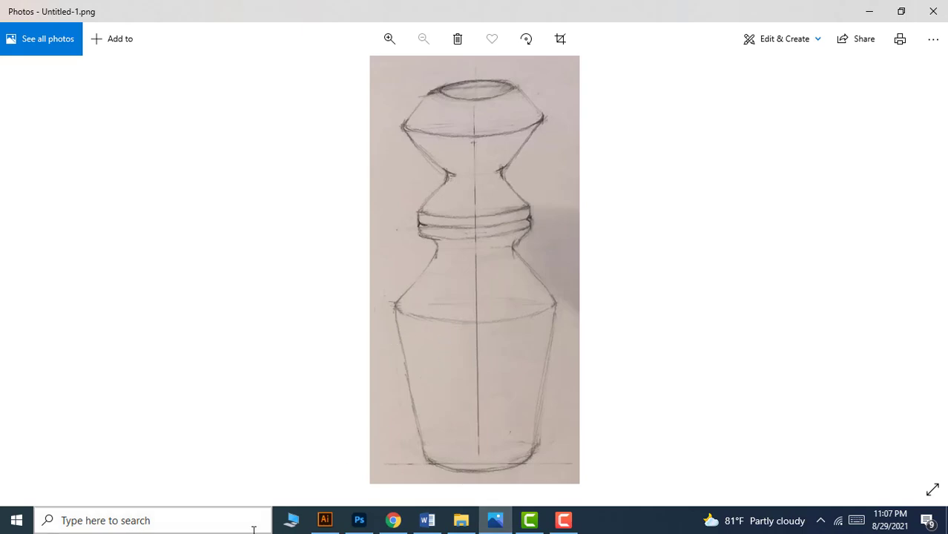
click(325, 520)
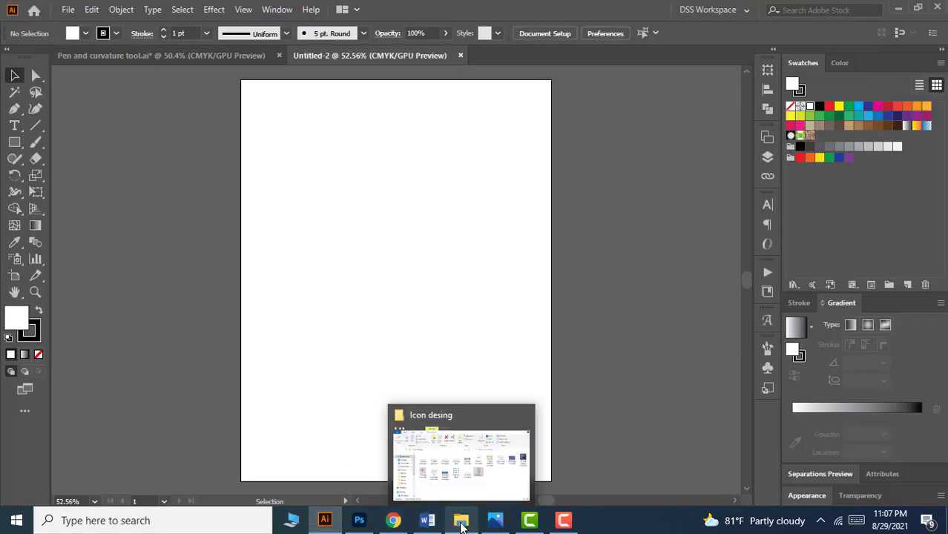
click(461, 523)
drag(571, 57, 738, 79)
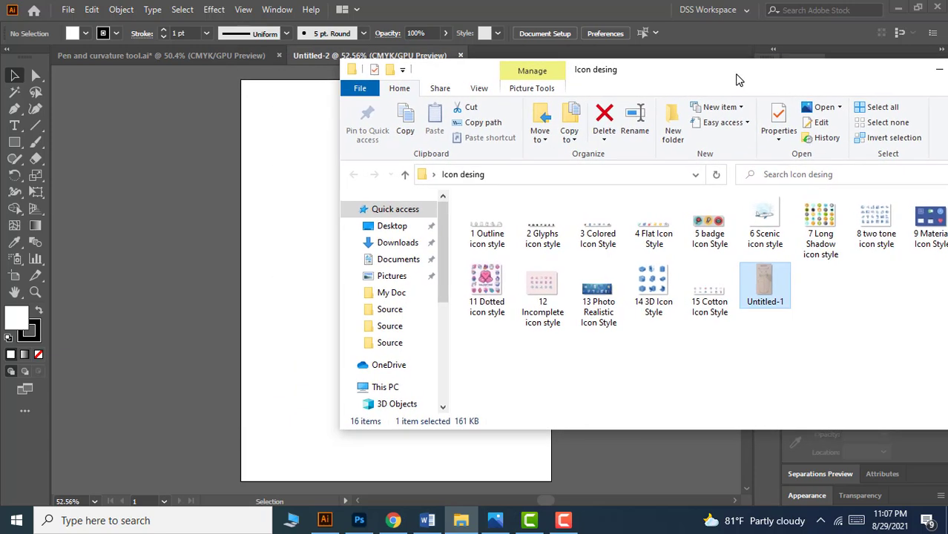
drag(764, 291, 296, 294)
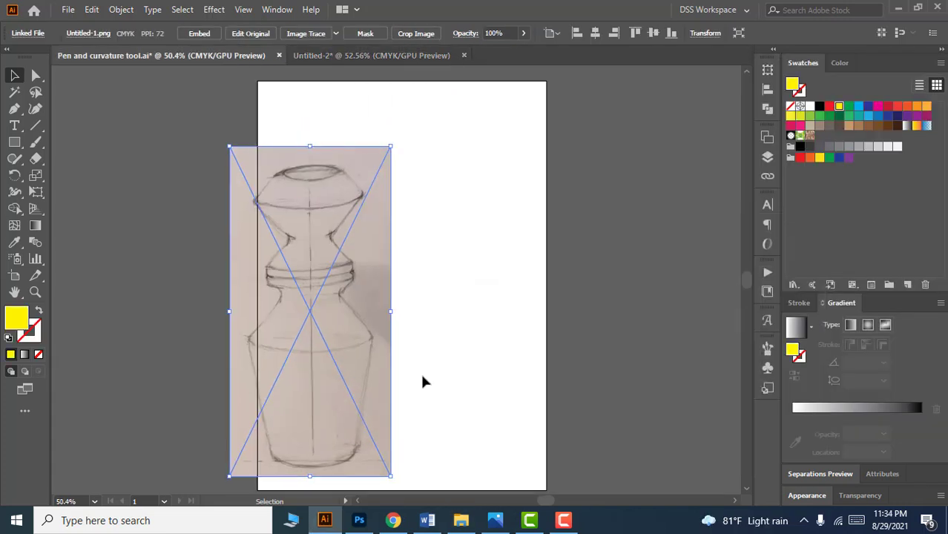
drag(455, 159, 326, 344)
drag(373, 384, 404, 386)
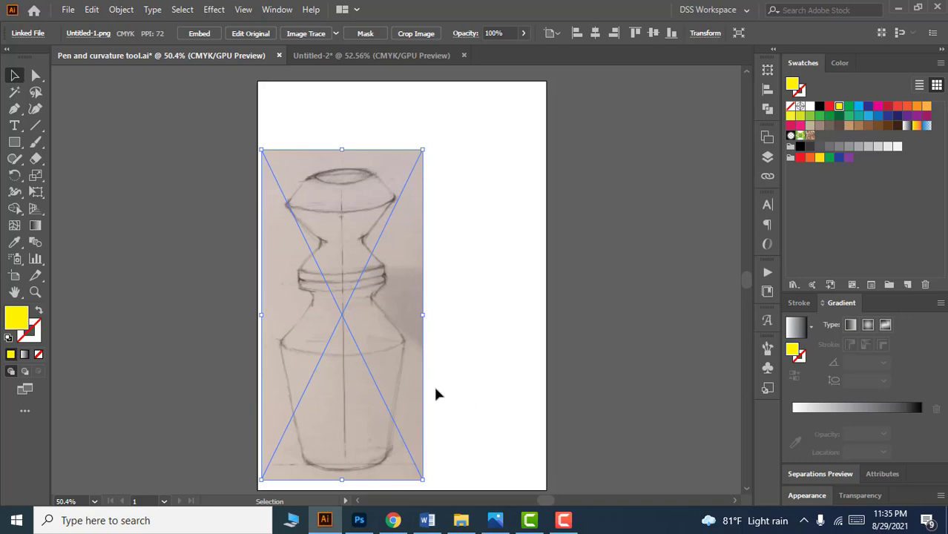
Step: Center the sketch image horizontally and vertically on the artboard, using Align to Artboard
click(767, 90)
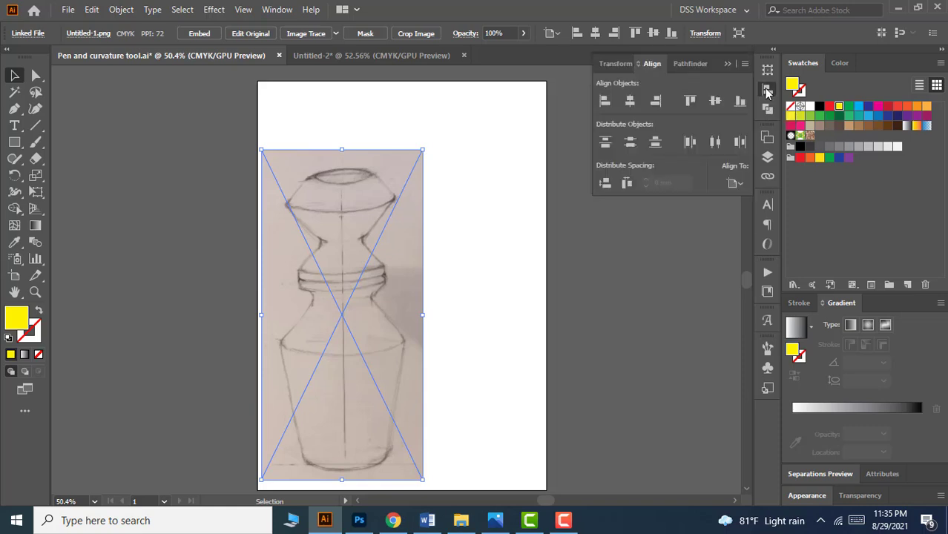
click(739, 183)
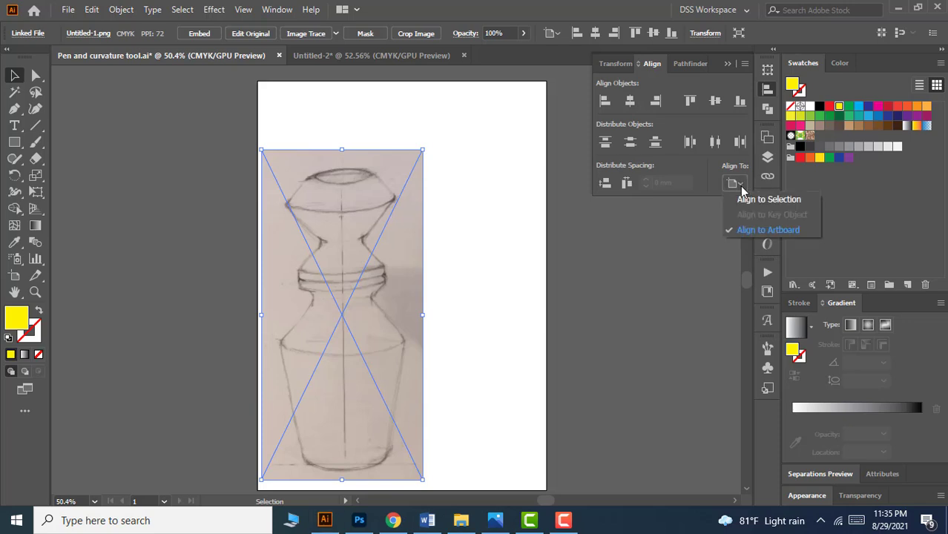
click(788, 232)
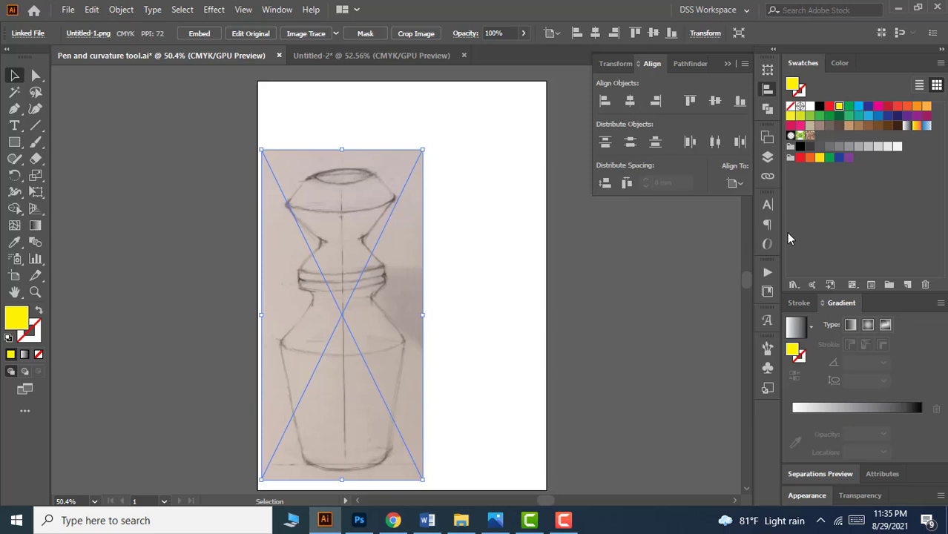
click(630, 101)
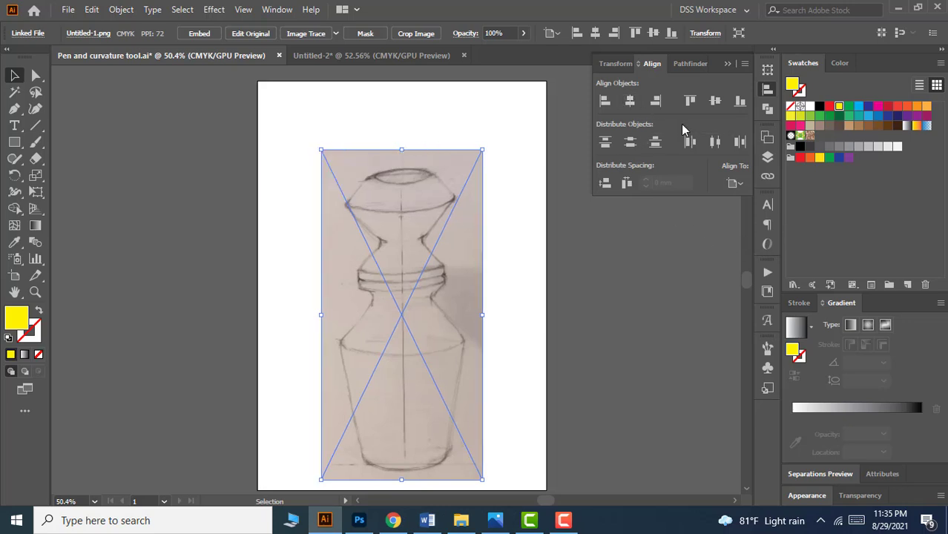
click(714, 104)
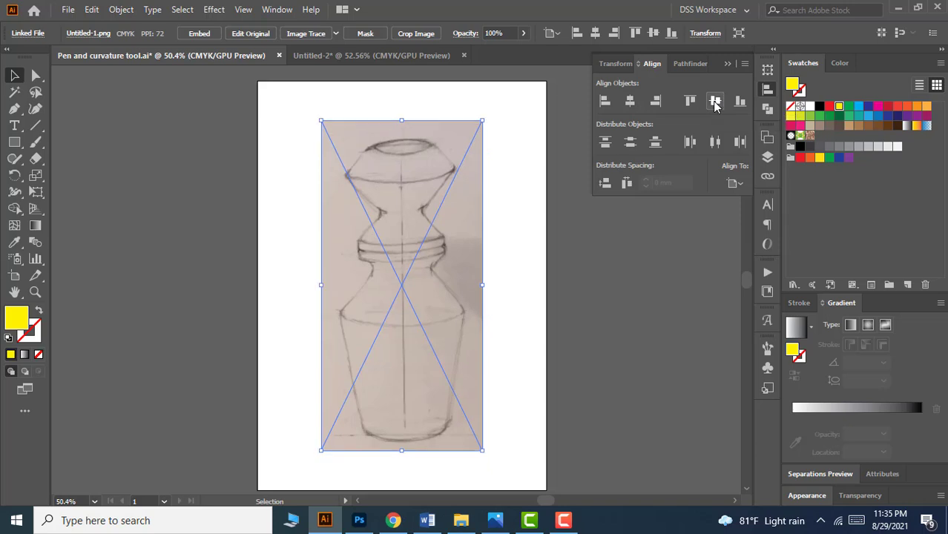
click(728, 64)
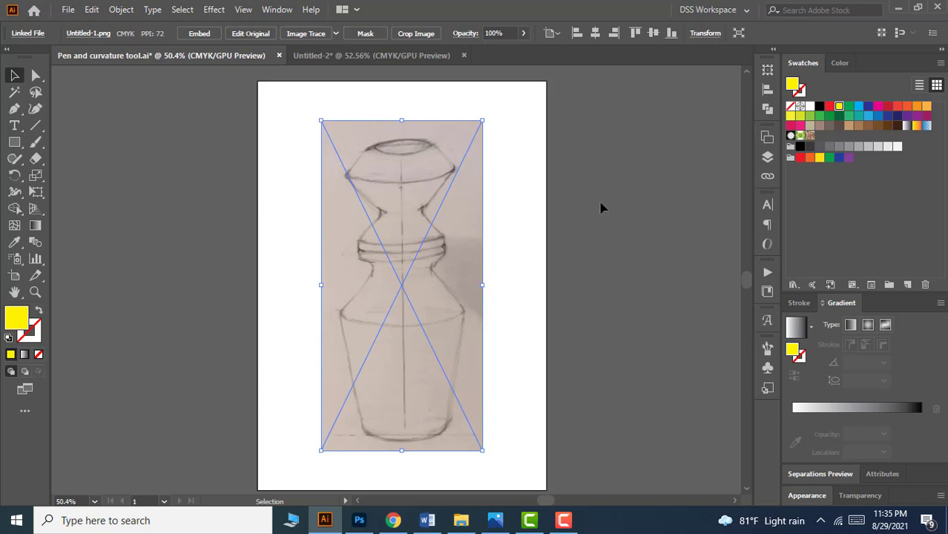
Step: Lock the placed sketch image and test that it can no longer be selected or moved
key(ctrl+2)
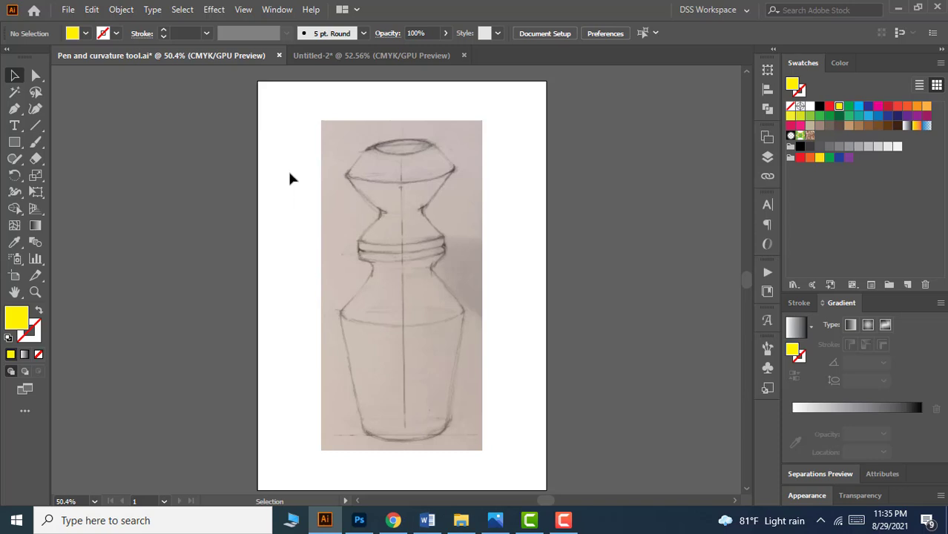
drag(289, 172, 365, 283)
mouse_move(283, 196)
mouse_down()
mouse_move(362, 300)
mouse_move(391, 290)
mouse_up()
drag(290, 237, 420, 312)
scroll(539, 295, up, 1)
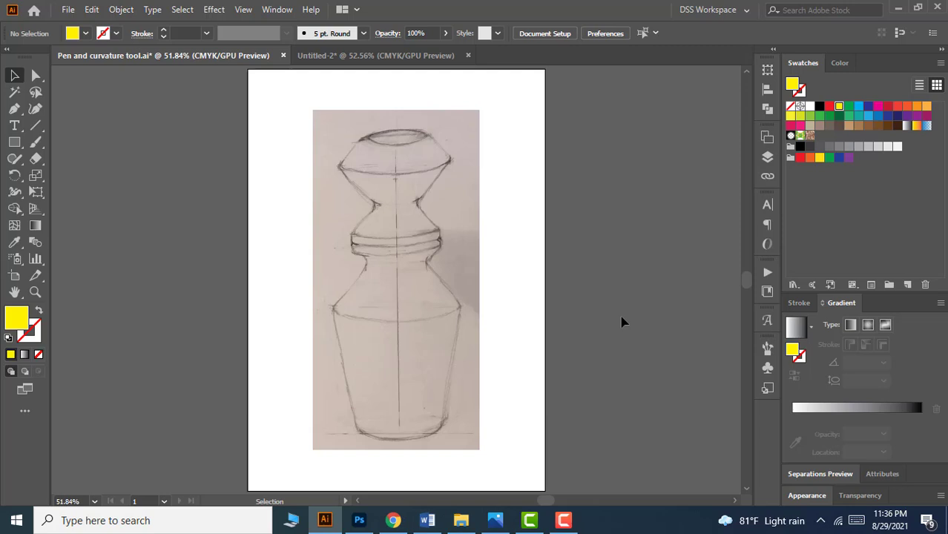
Step: Show the rulers around the document, toggling them off and on again
click(238, 13)
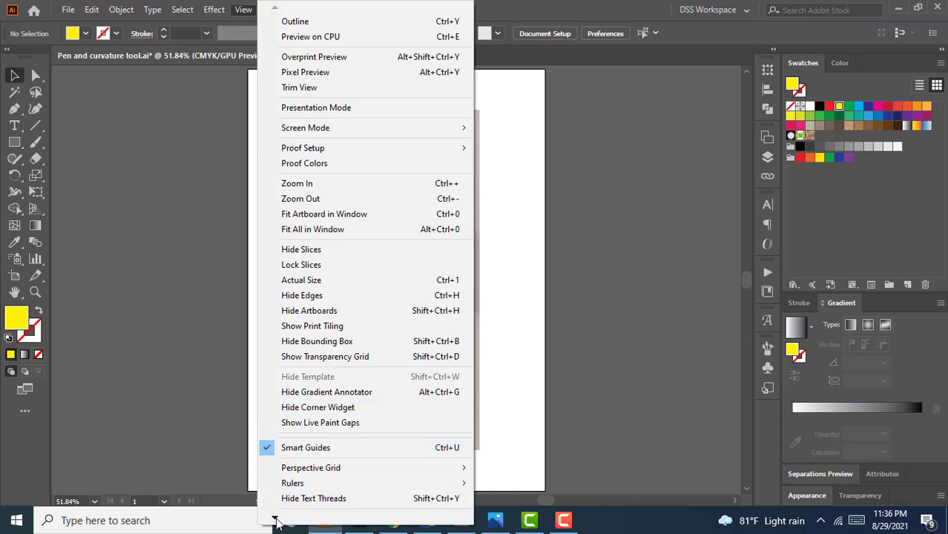
mouse_move(276, 521)
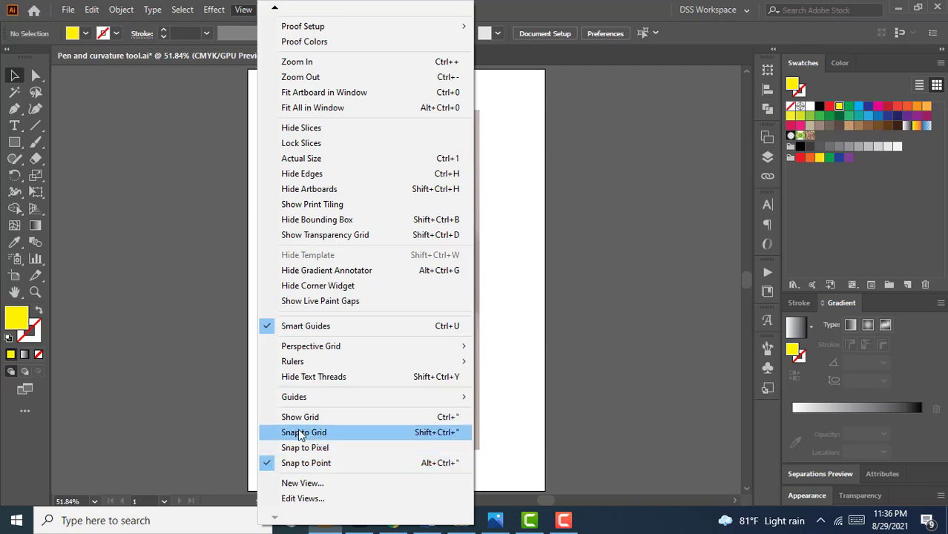
mouse_move(317, 363)
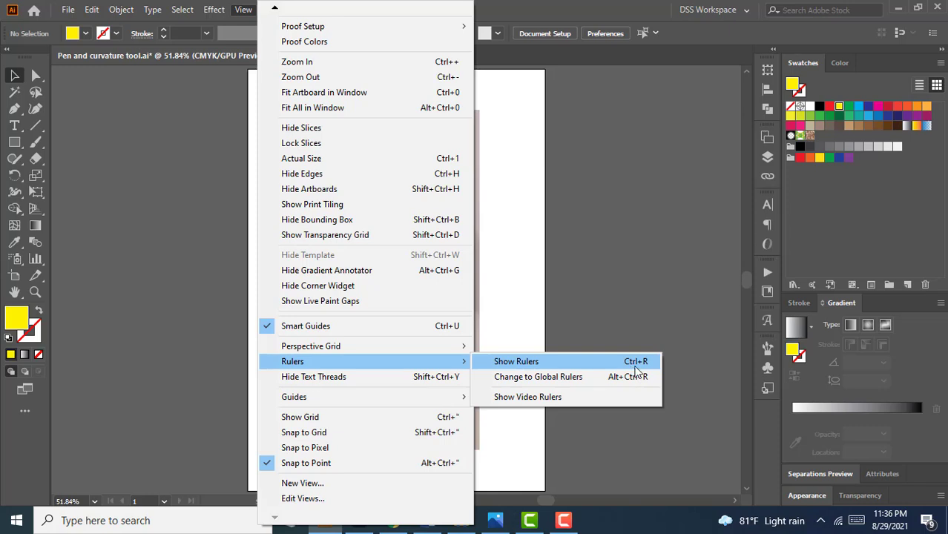
click(579, 362)
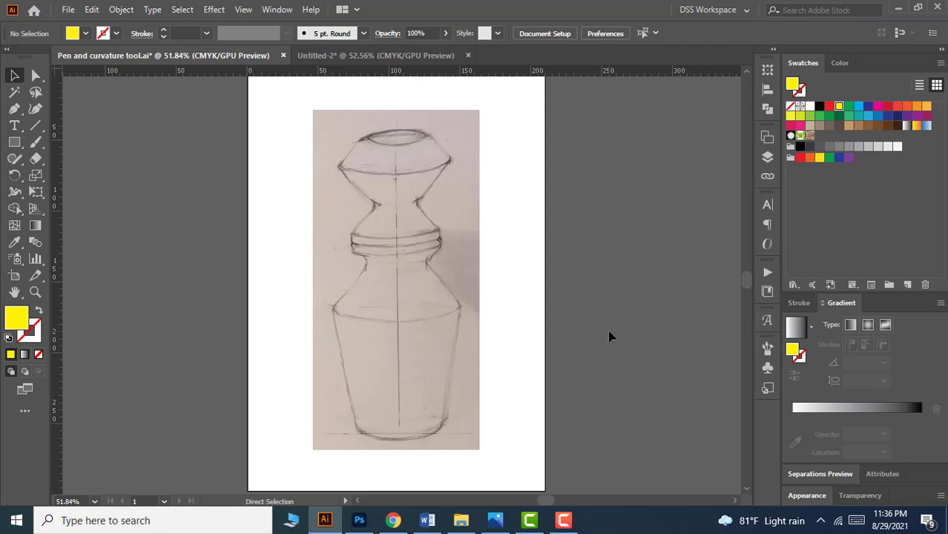
key(ctrl+r)
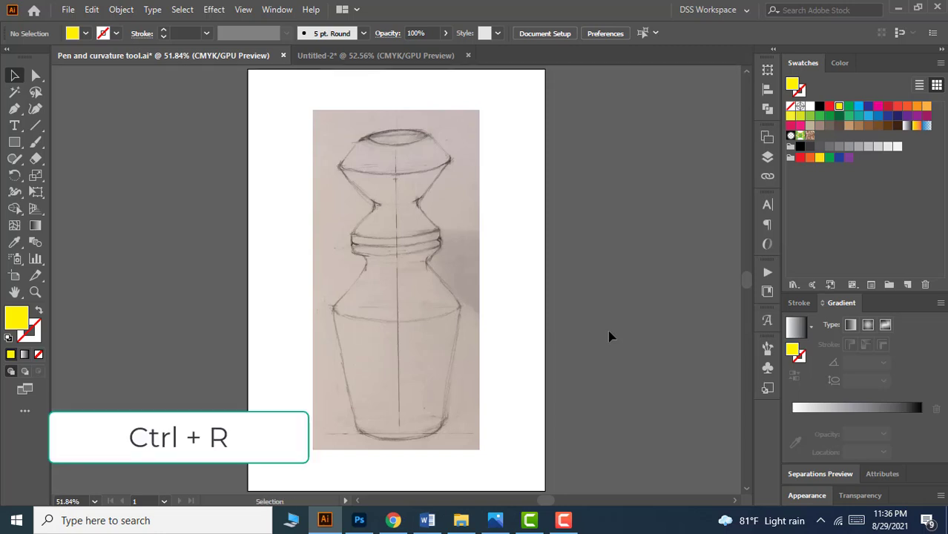
key(ctrl+r)
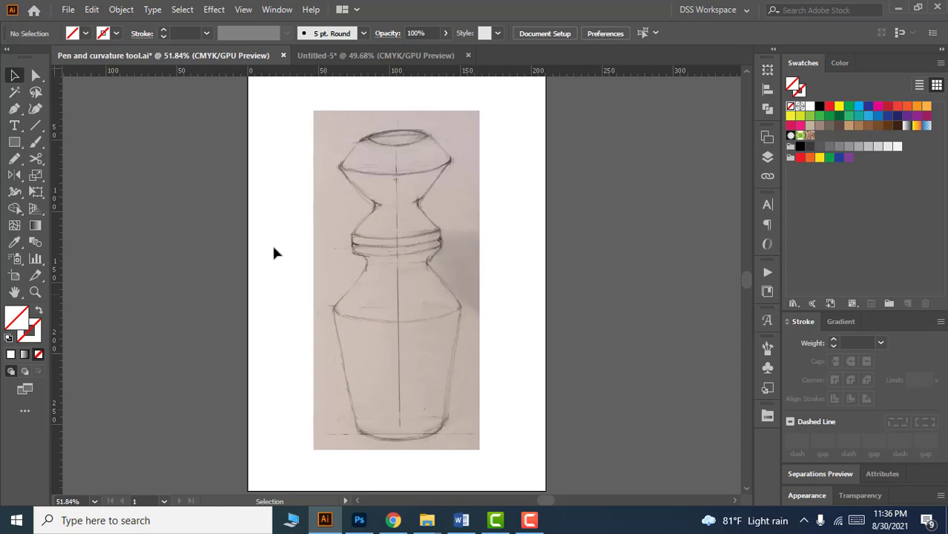
Step: Check the Snap to Point option and place a vertical guide along the sketched bottle's centre line
click(244, 9)
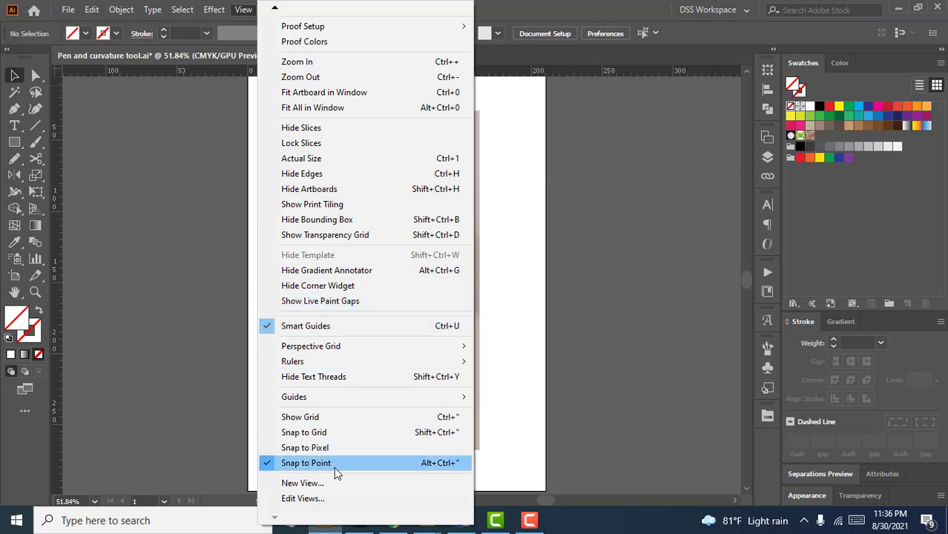
click(519, 344)
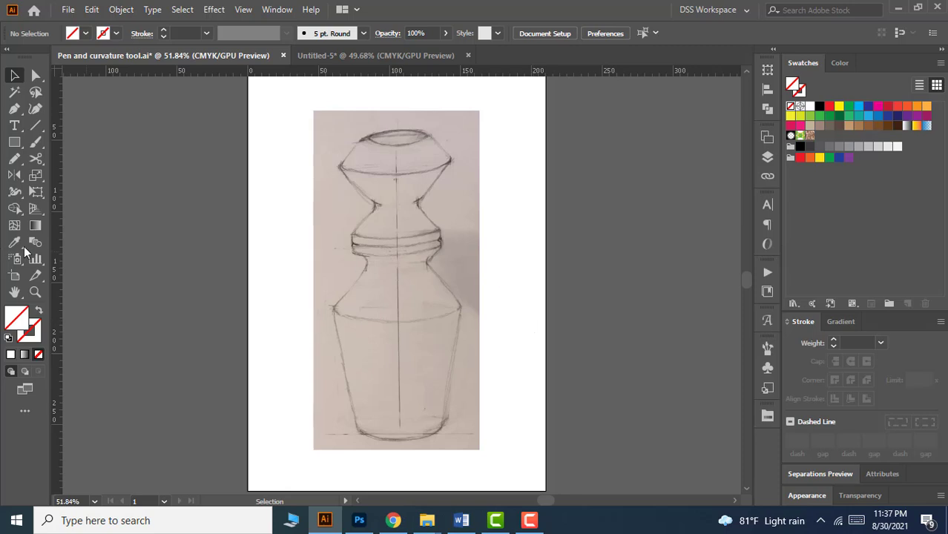
mouse_move(57, 243)
mouse_down()
mouse_move(388, 252)
mouse_move(400, 268)
mouse_move(385, 160)
mouse_move(394, 173)
mouse_up()
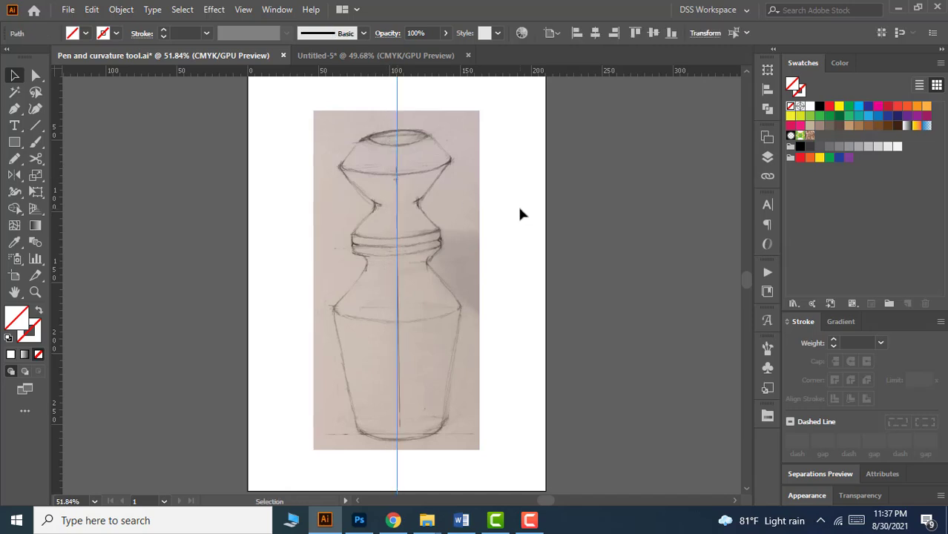
click(521, 197)
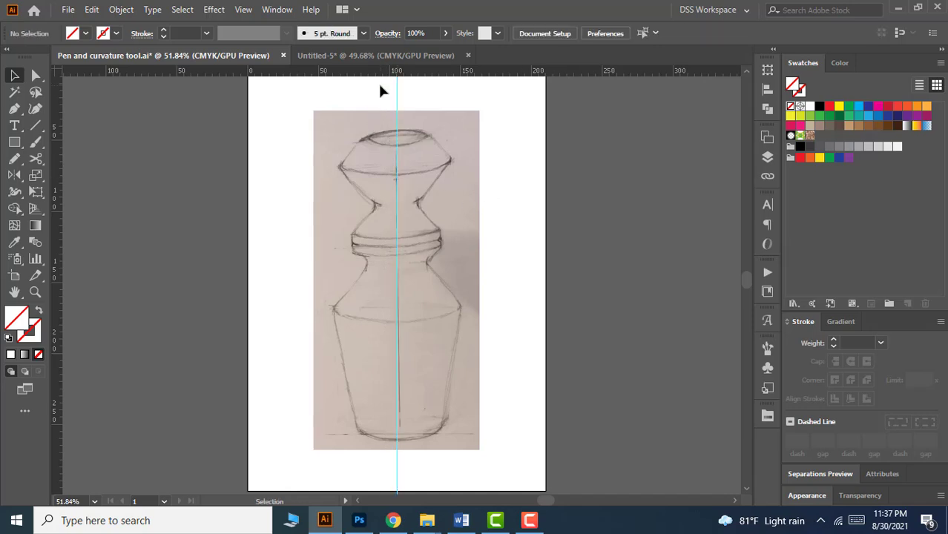
drag(411, 101, 410, 101)
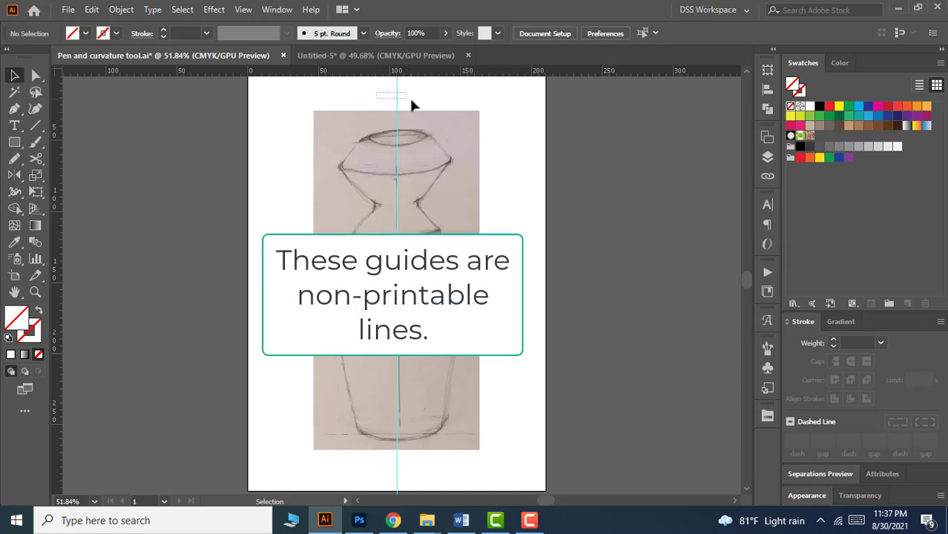
click(131, 153)
Step: Add two vertical guides in the artboard's left margin and one in its right margin
drag(59, 170, 275, 185)
drag(59, 187, 301, 208)
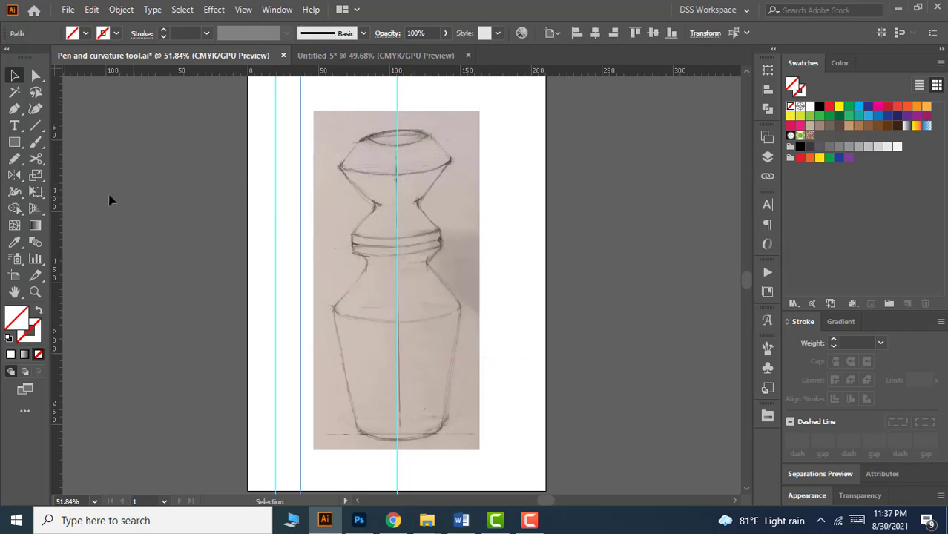
drag(59, 197, 513, 236)
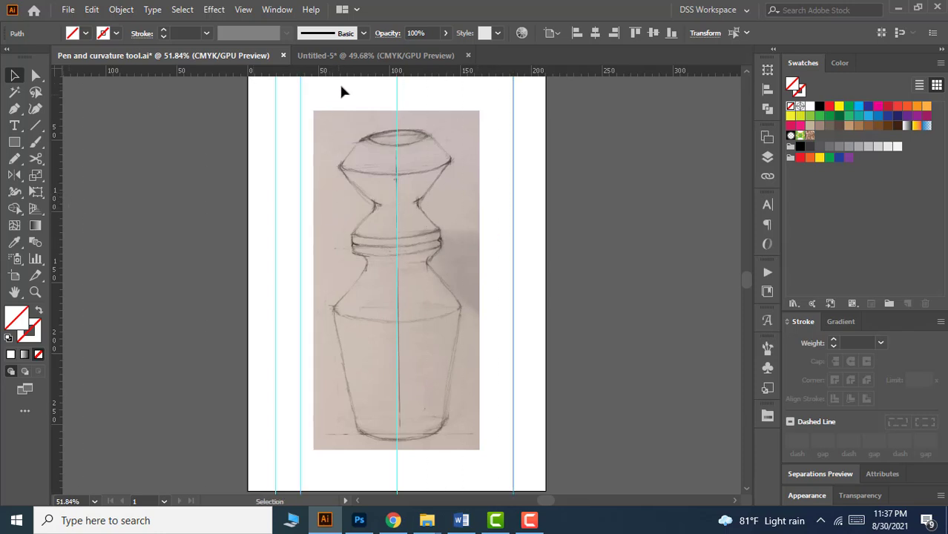
Step: Add horizontal guides above the sketch, across the bottle's upper neck, across its middle and across its lower body
drag(346, 73, 348, 191)
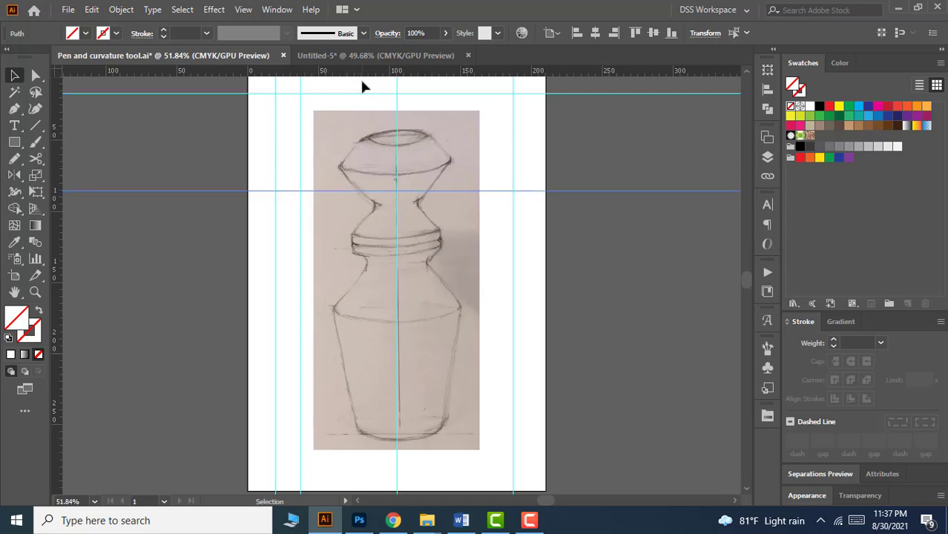
drag(361, 73, 346, 392)
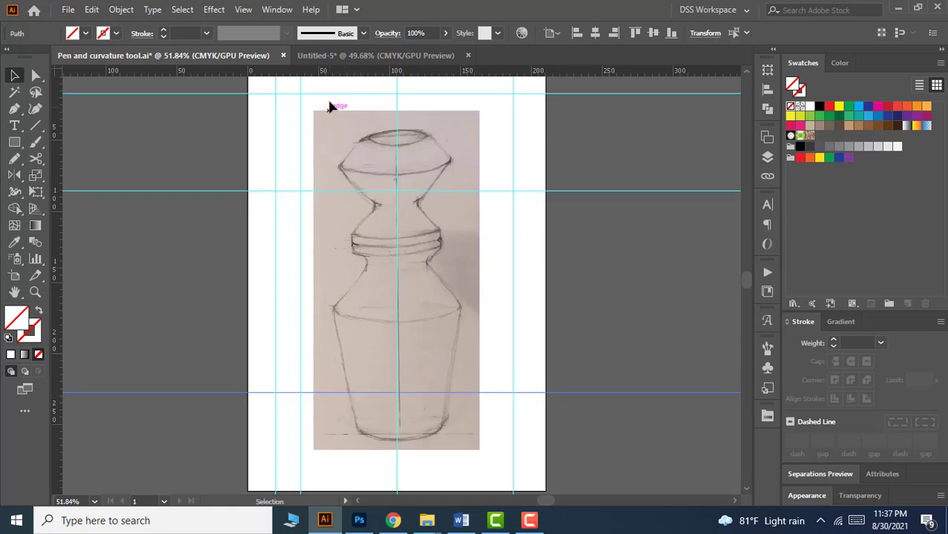
drag(330, 74, 269, 247)
Step: Reposition three horizontal guides to cross just below the bottle's rim, just above the ring band and at the shoulder curve
drag(304, 192, 300, 222)
drag(309, 256, 305, 320)
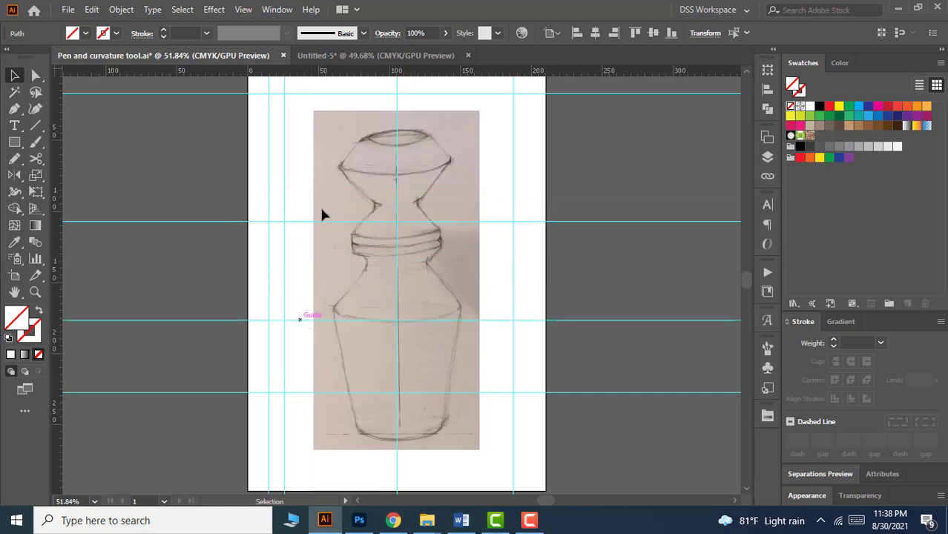
drag(310, 94, 310, 146)
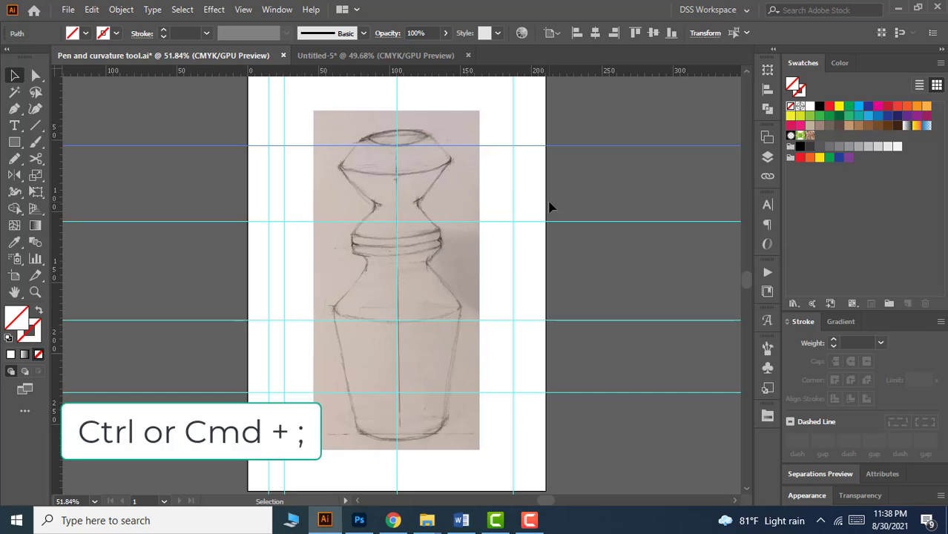
Step: Hide all guides and show them again
key(ctrl)
key(ctrl+semicolon)
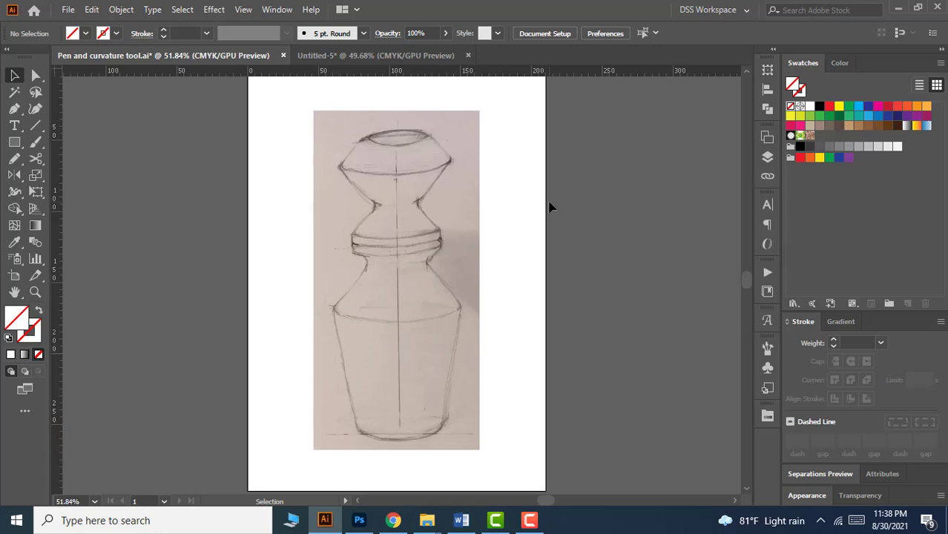
key(ctrl)
key(ctrl+semicolon)
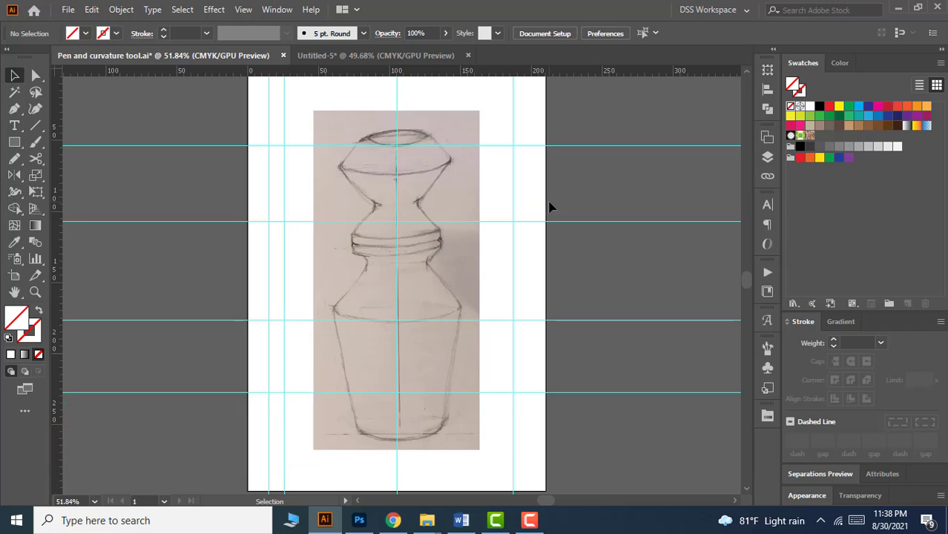
Step: Lock all guides in the document
key(ctrl+alt)
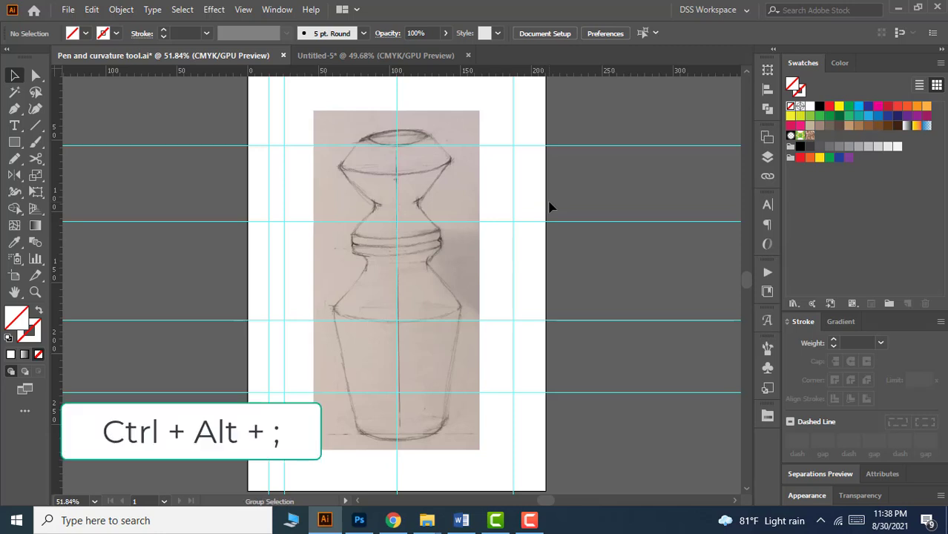
key(ctrl+alt+semicolon)
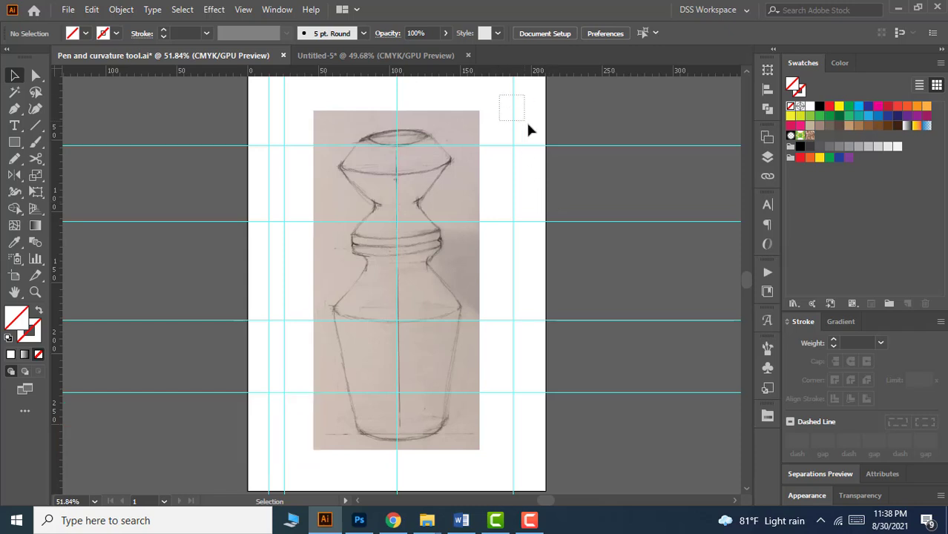
Step: Unlock all guides in the document
drag(529, 130, 538, 163)
drag(303, 146, 304, 148)
key(ctrl+alt+semicolon)
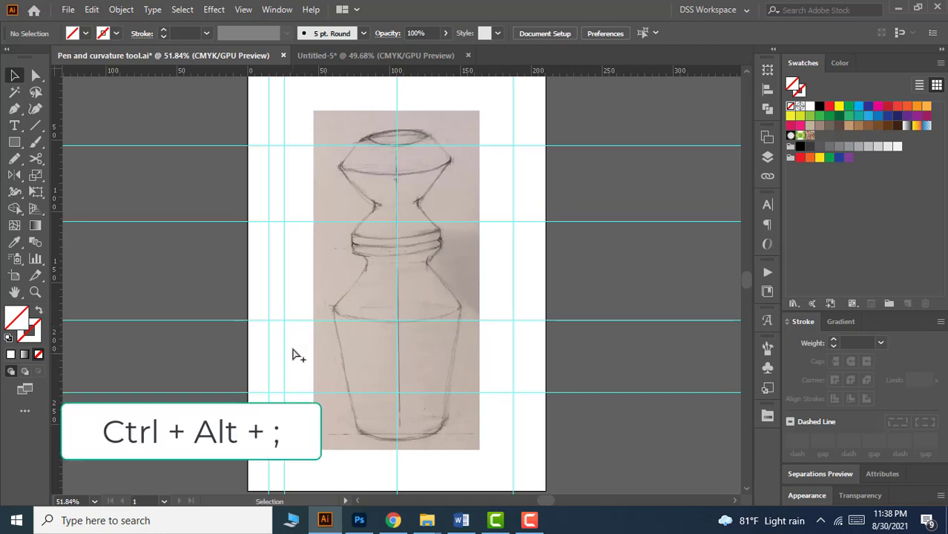
Step: Move the topmost horizontal guide slightly lower across the bottle's cap and select the vertical guide beside the sketch
drag(377, 88, 425, 95)
drag(500, 92, 540, 182)
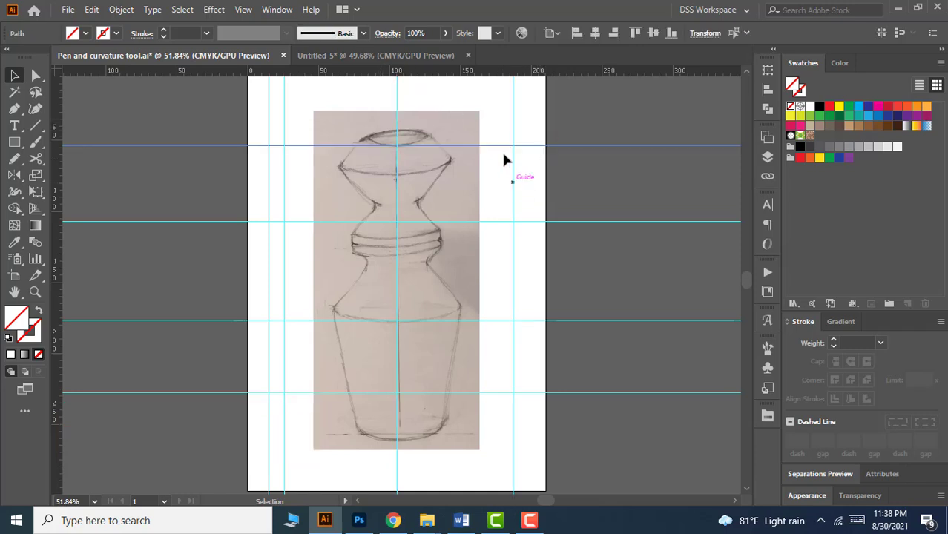
drag(503, 146, 504, 153)
click(513, 116)
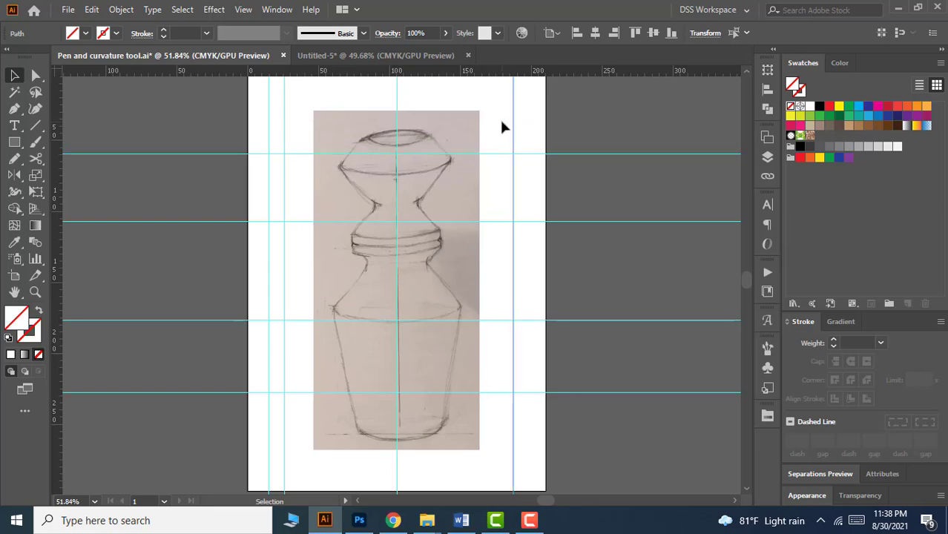
click(502, 127)
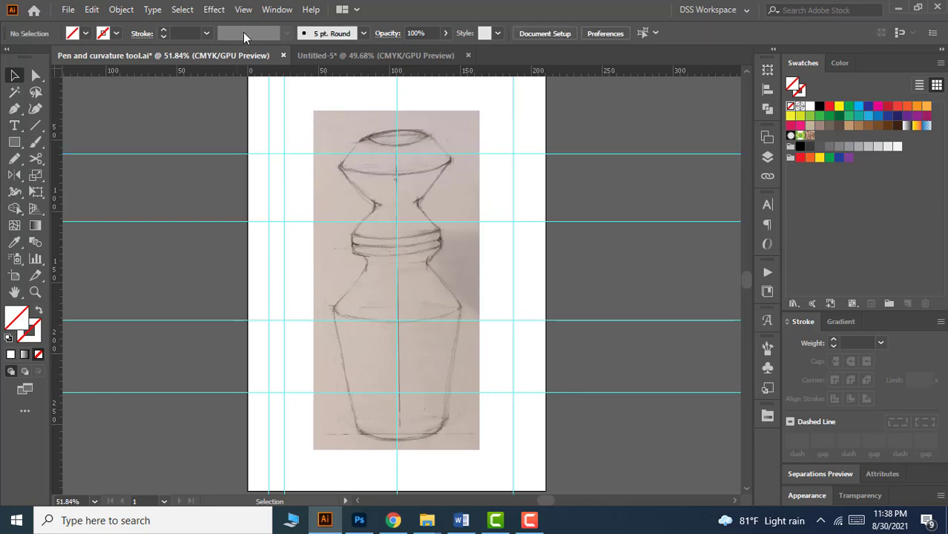
Step: Clear all guides from the document, undo the clearing, and deselect the restored guides
click(247, 12)
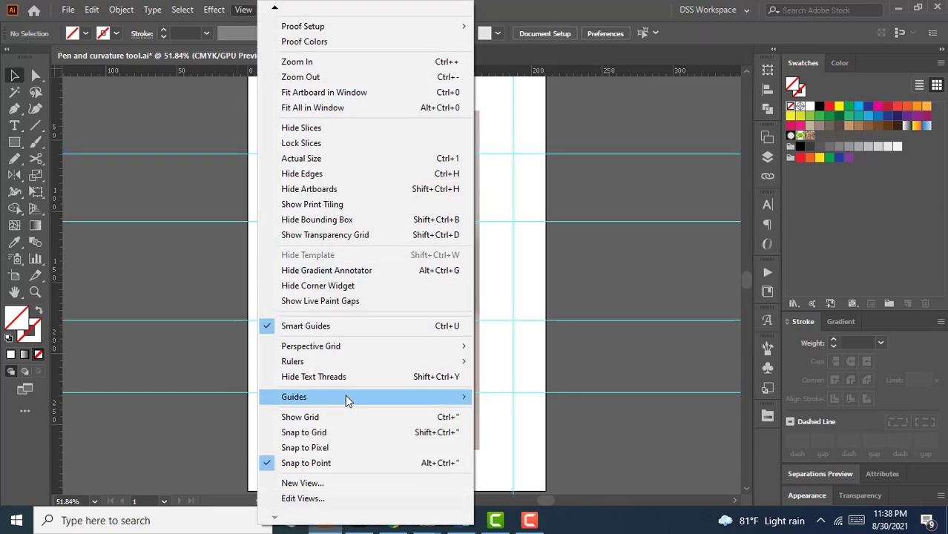
mouse_move(347, 399)
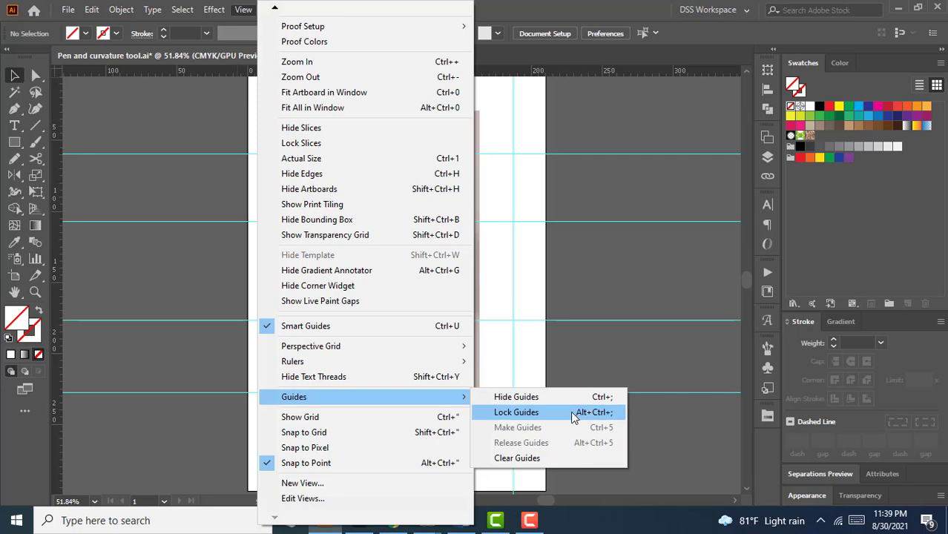
click(560, 460)
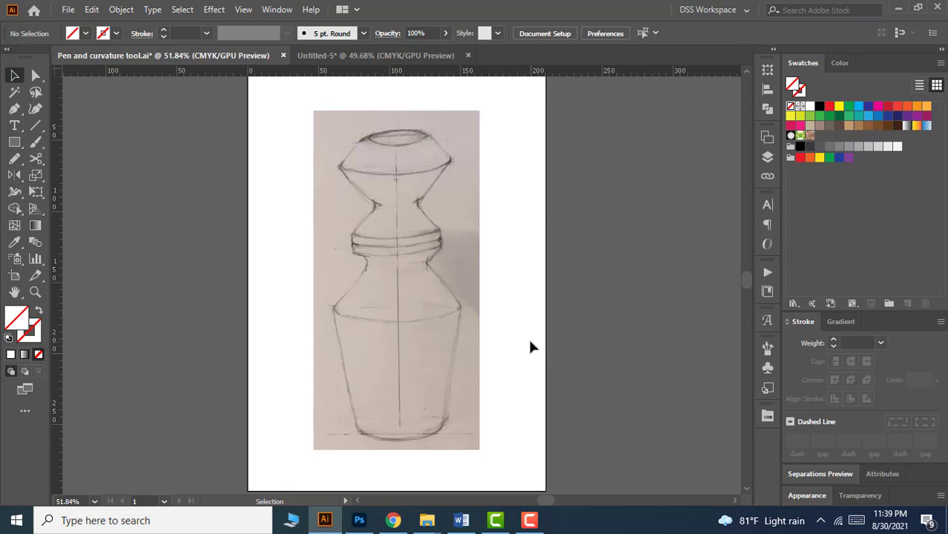
key(ctrl+z)
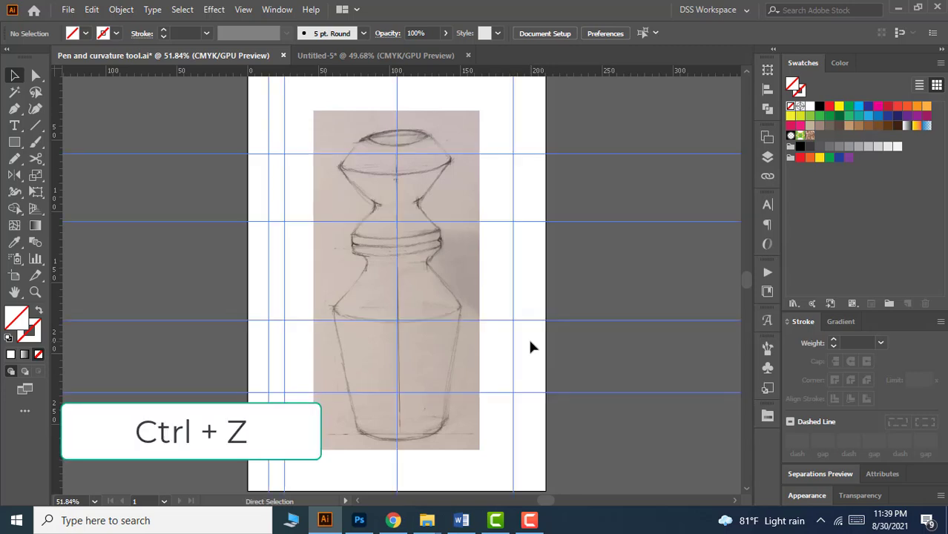
click(531, 294)
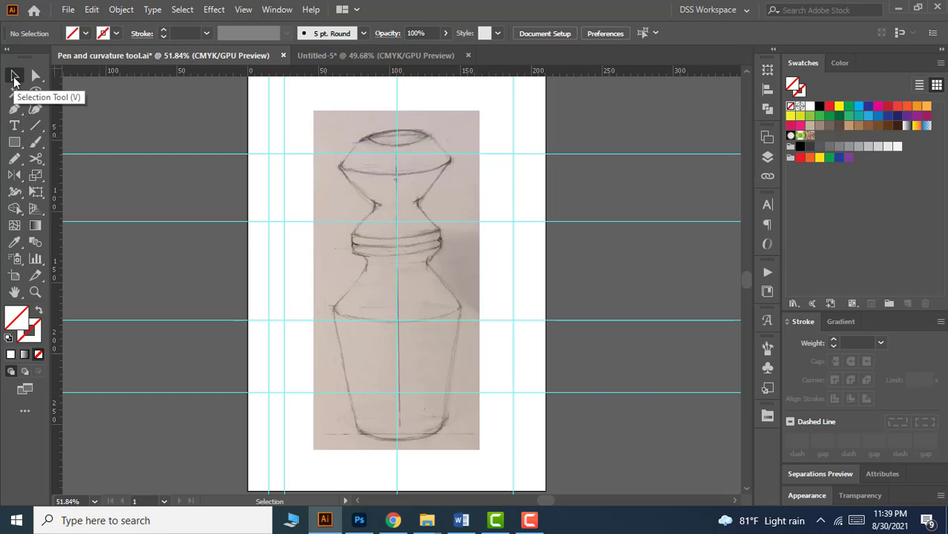
Step: Delete all horizontal guides and the three outer vertical guides, keeping only the vertical guide through the bottle's centre
click(492, 153)
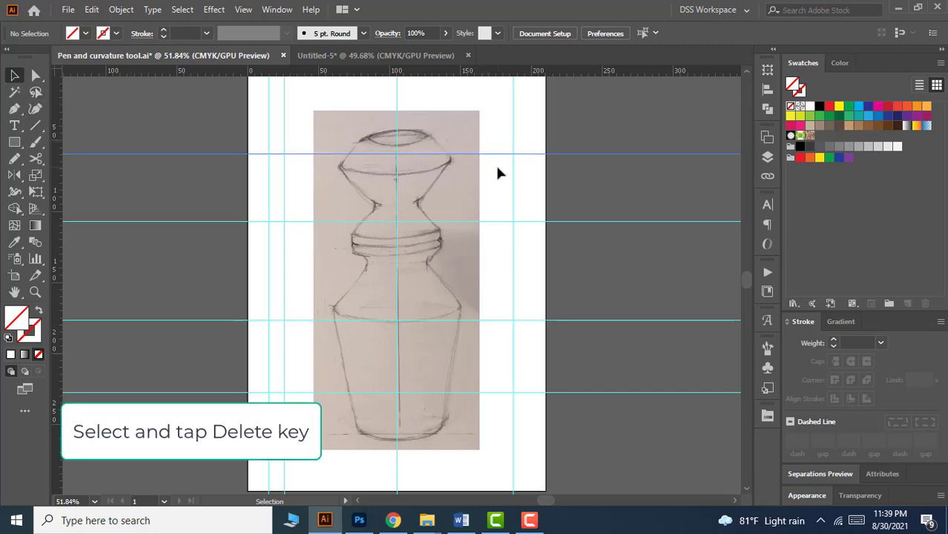
key(Delete)
drag(497, 188, 524, 198)
key(Delete)
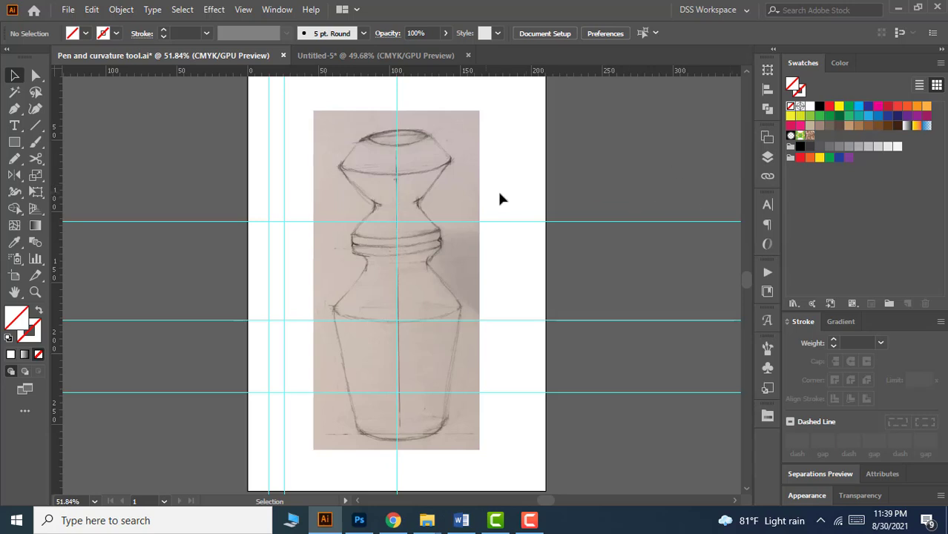
drag(525, 194, 539, 422)
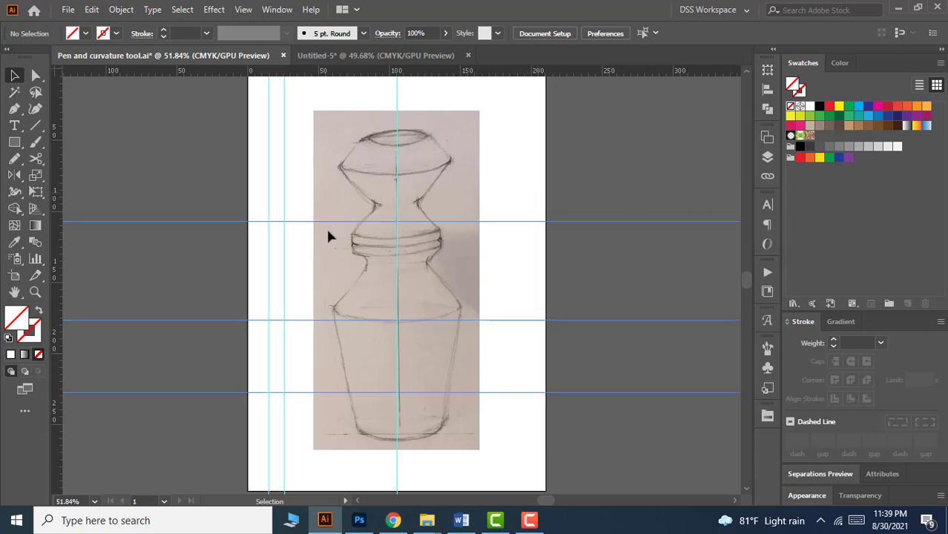
key(Delete)
drag(252, 168, 292, 235)
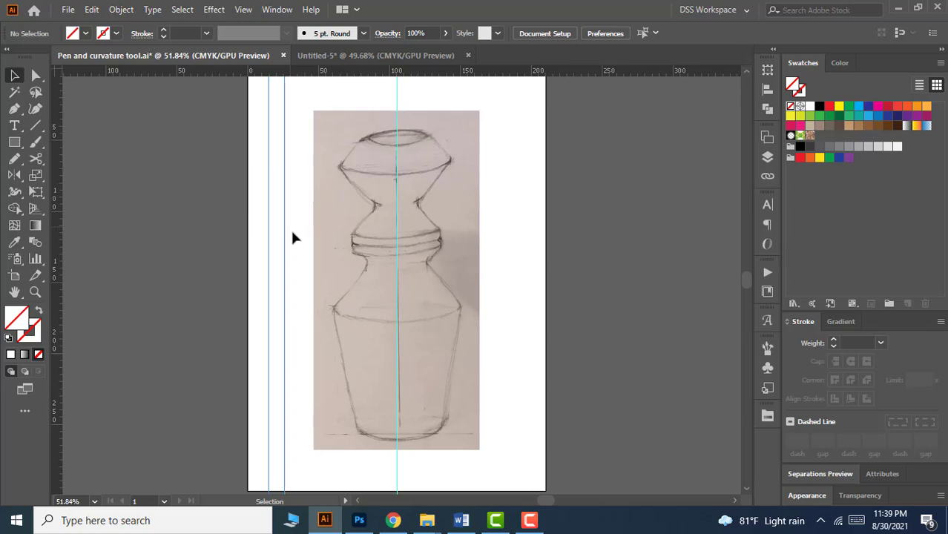
key(Delete)
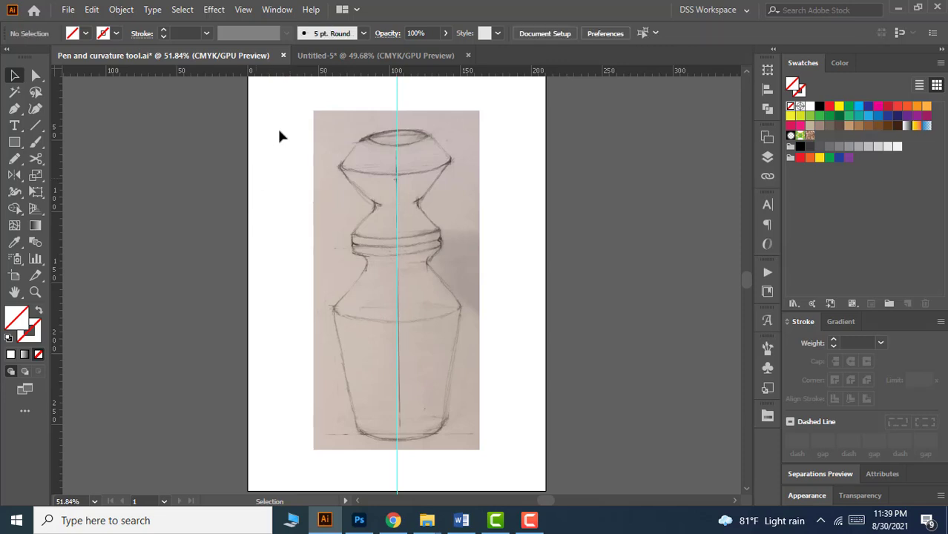
Step: Lock the vertical guide through the bottle's centre and check that it cannot be selected
scroll(508, 192, up, 1)
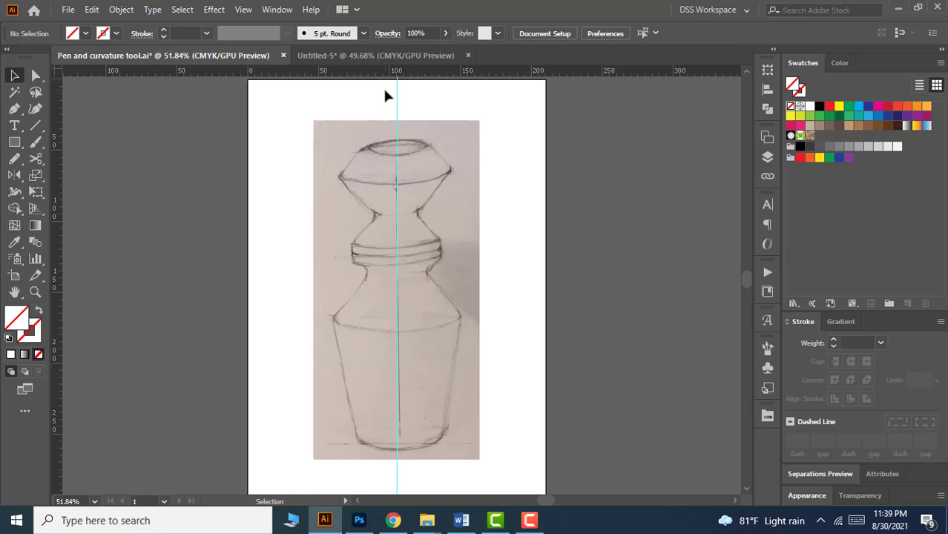
drag(381, 93, 449, 114)
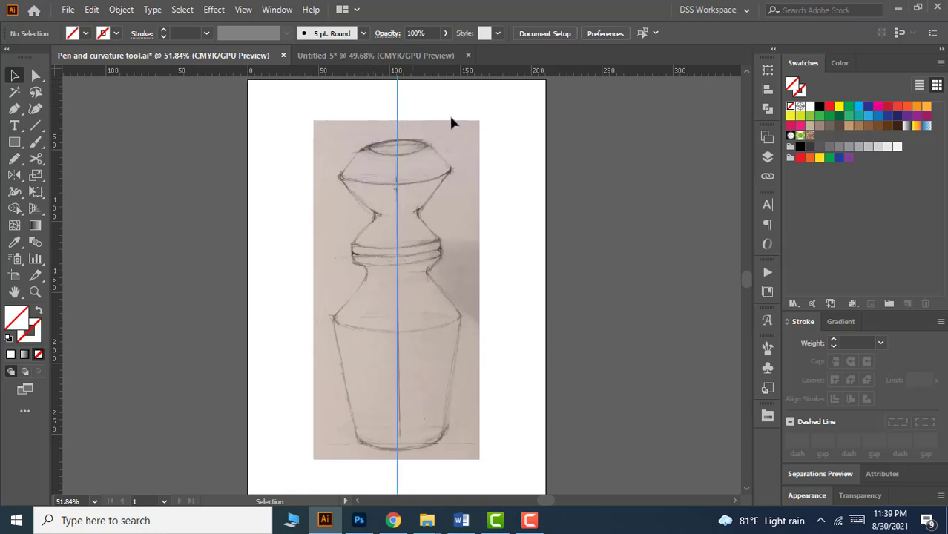
key(ctrl+2)
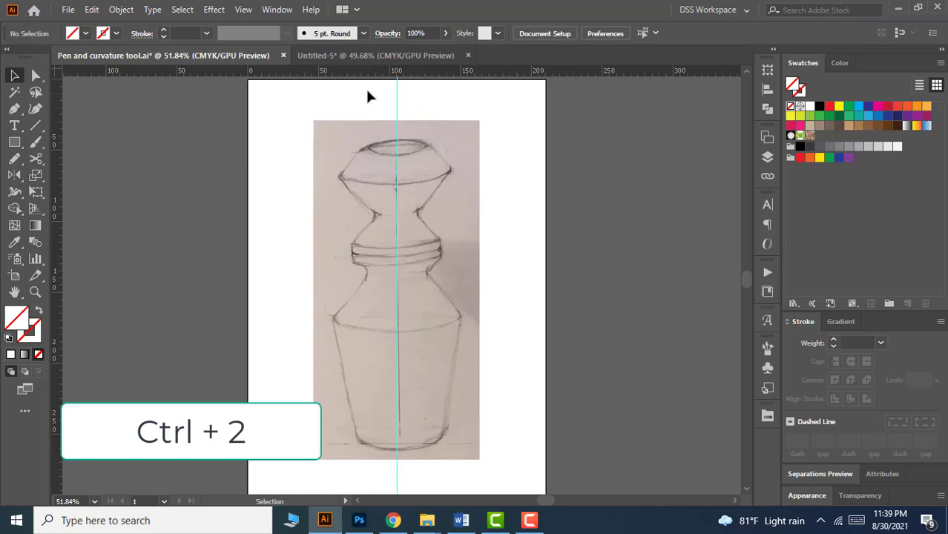
drag(346, 92, 457, 111)
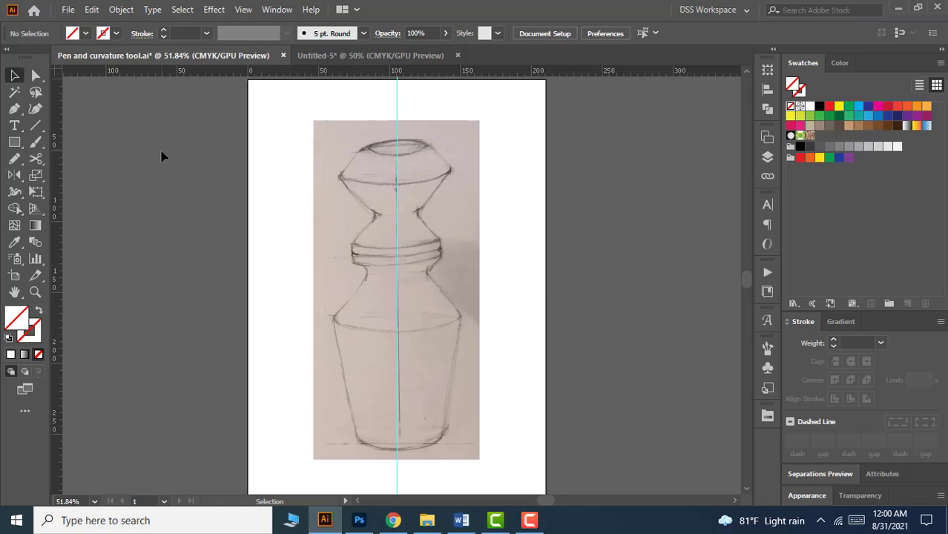
Step: Activate the Curvature tool and set the fill to None and the stroke to red
click(36, 110)
click(85, 33)
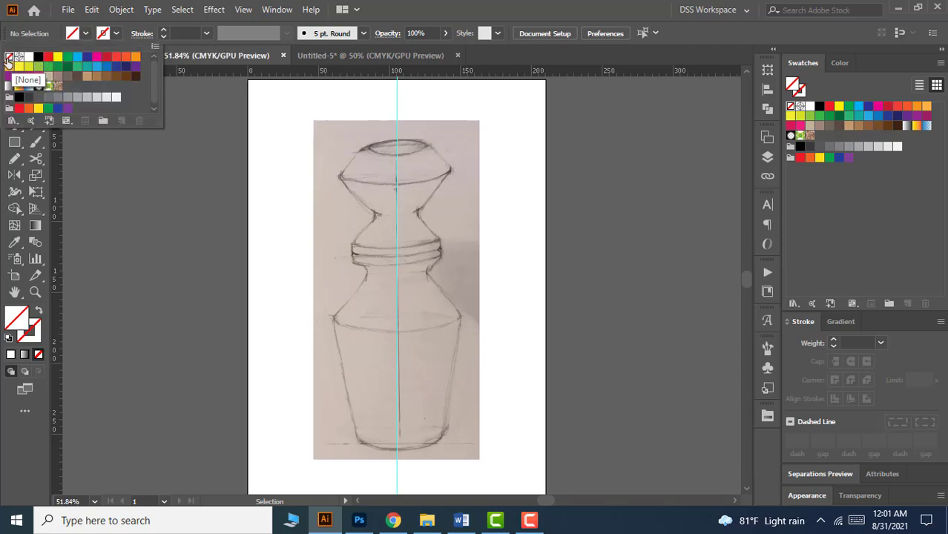
click(85, 34)
click(116, 35)
click(48, 58)
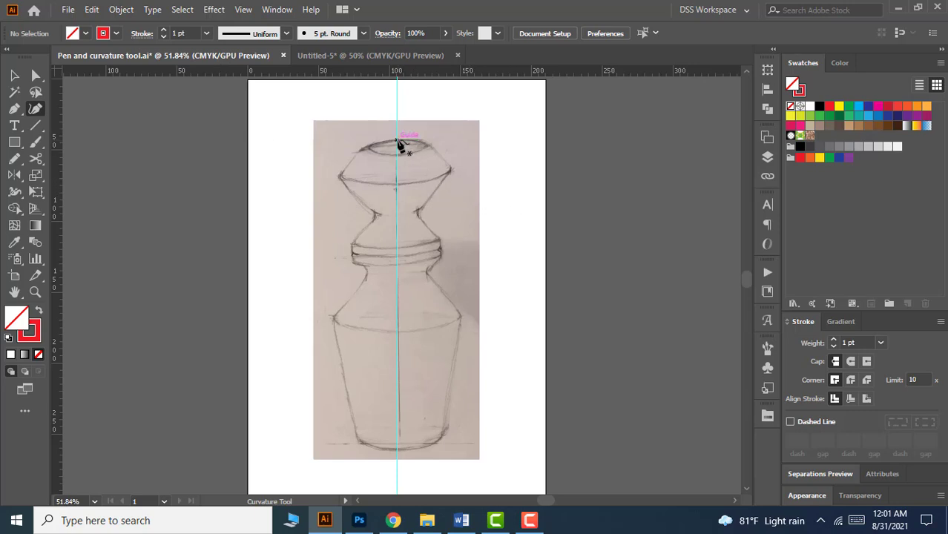
scroll(398, 143, up, 1)
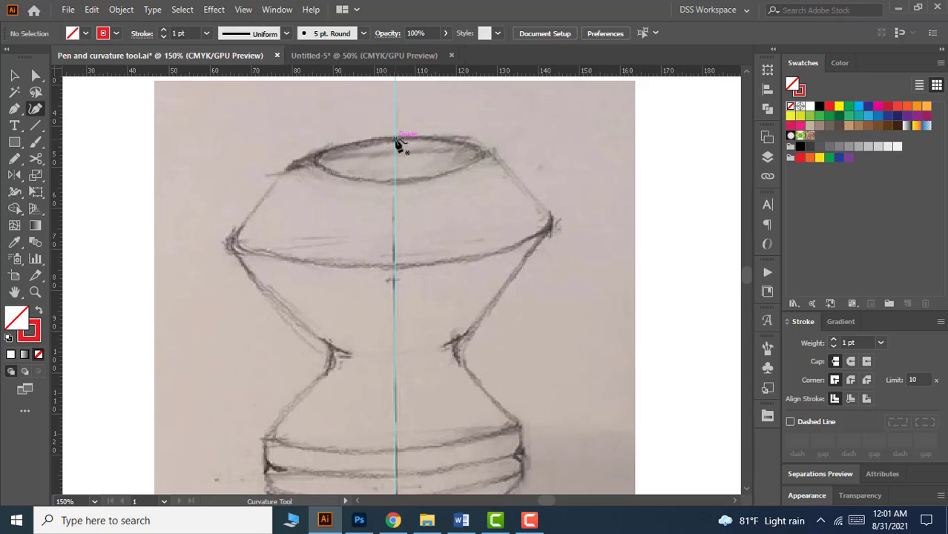
click(395, 138)
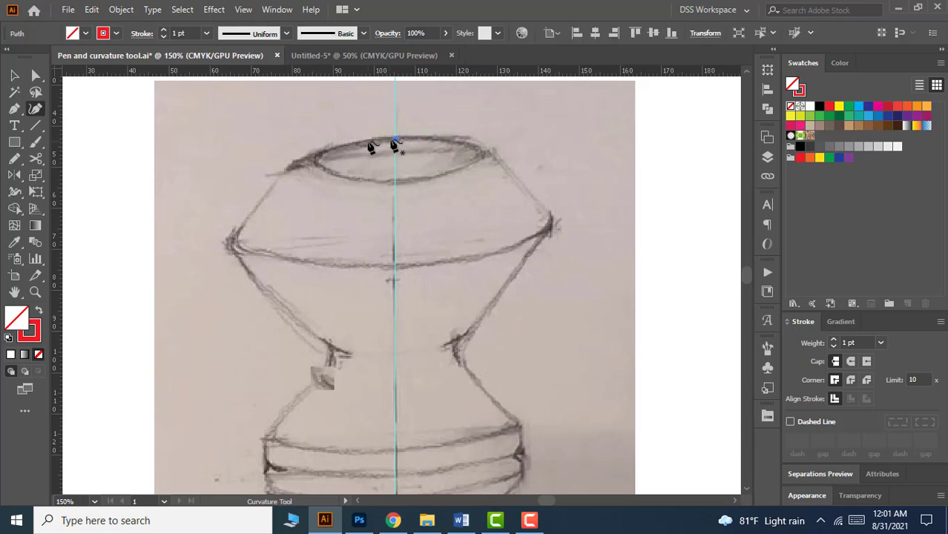
click(366, 141)
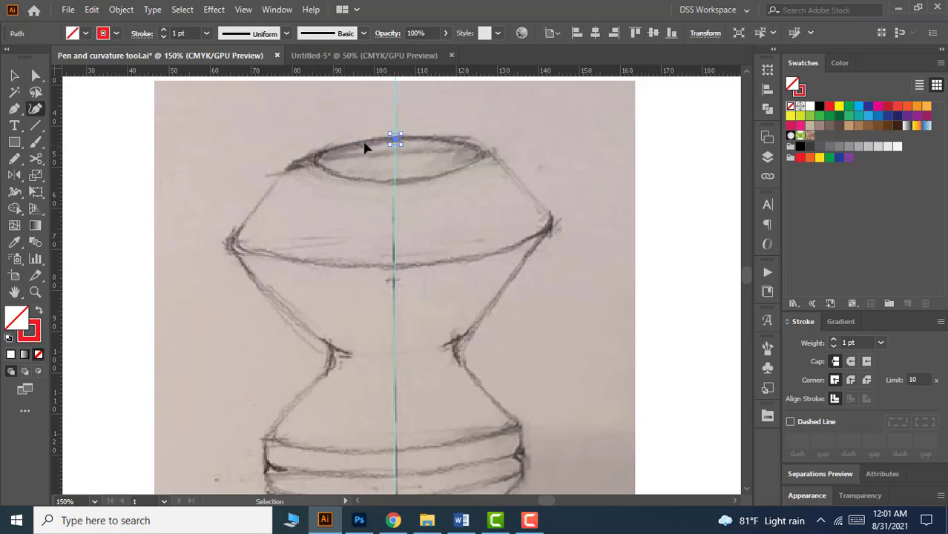
key(Escape)
Step: Trace with the Curvature tool from the centre guide along the rim's left half and down to the cap's left corner
scroll(394, 146, up, 1)
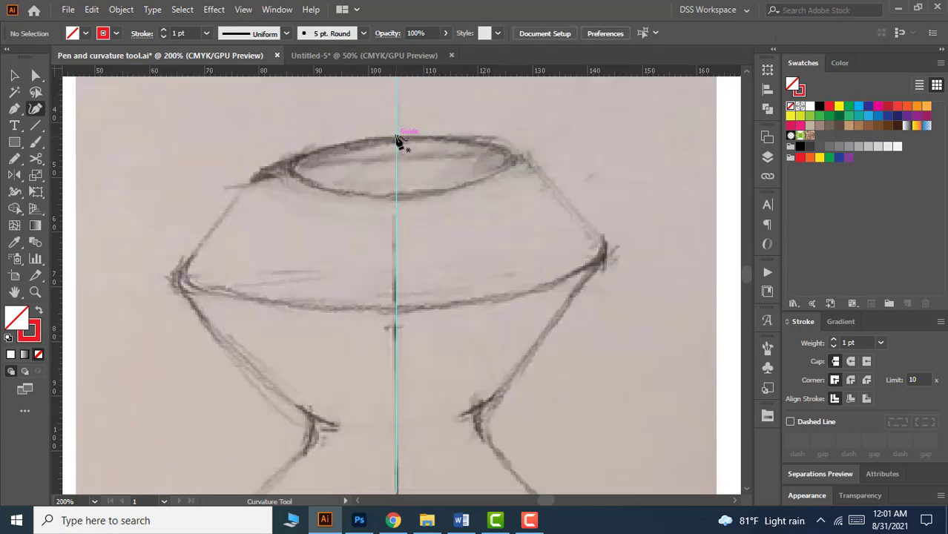
click(397, 139)
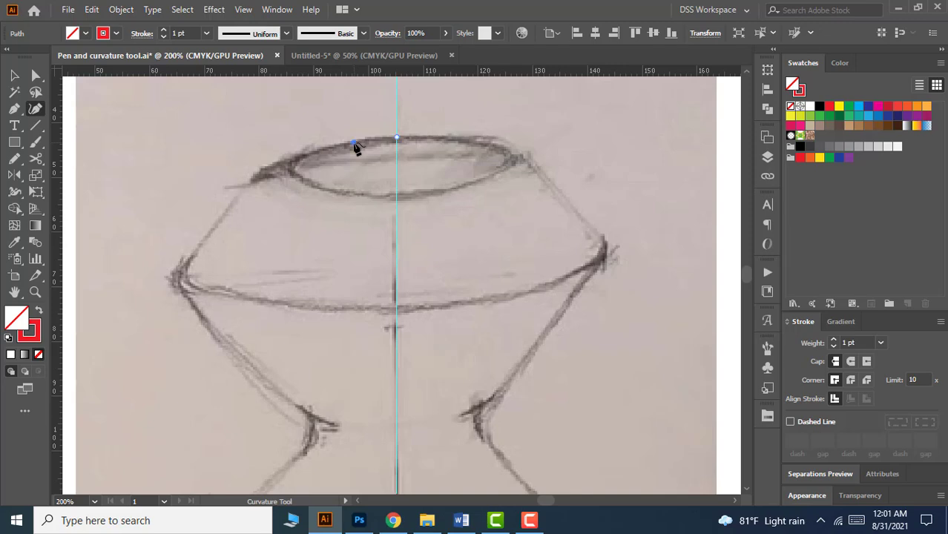
click(354, 142)
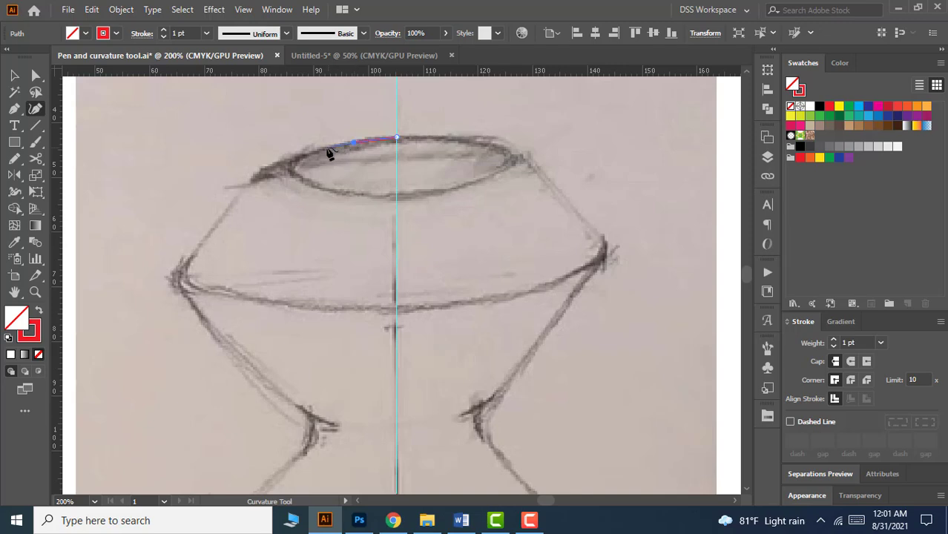
click(283, 162)
click(251, 183)
click(183, 270)
click(181, 284)
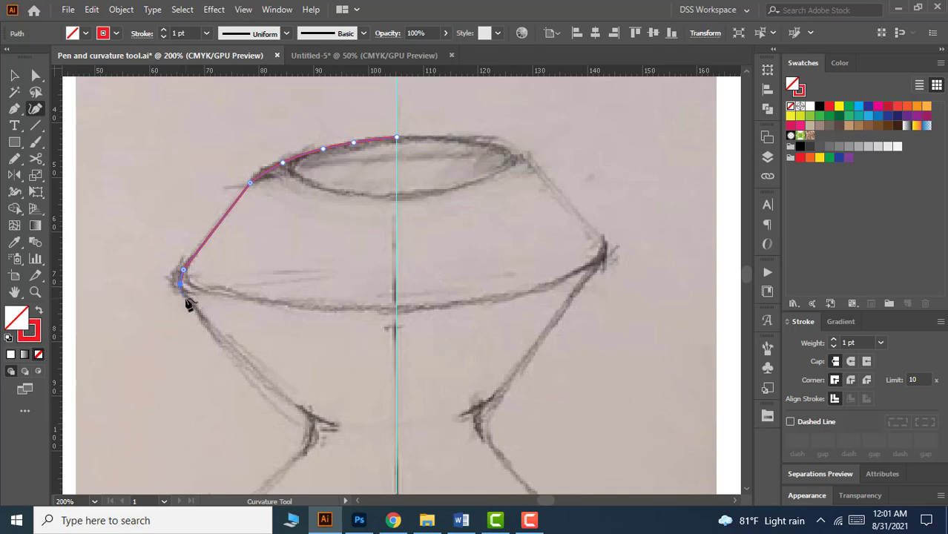
Step: Continue the curvature path from the cap's left corner down the inward slope to the narrowest point of the neck
click(189, 302)
click(212, 331)
drag(231, 343, 191, 272)
click(212, 299)
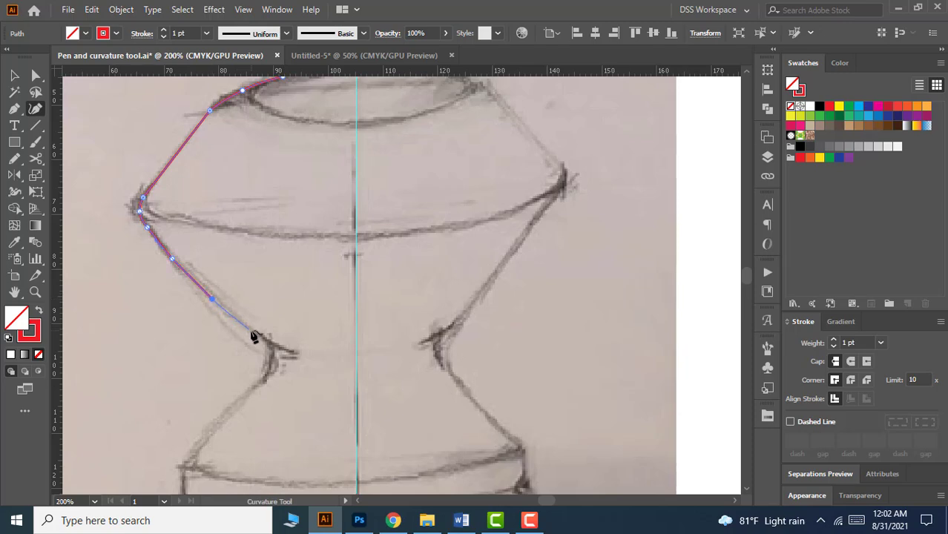
click(251, 331)
click(265, 340)
click(270, 356)
Step: Extend the path around the neck's inner curve and out to the upper left corner of the ring band
drag(263, 382, 319, 282)
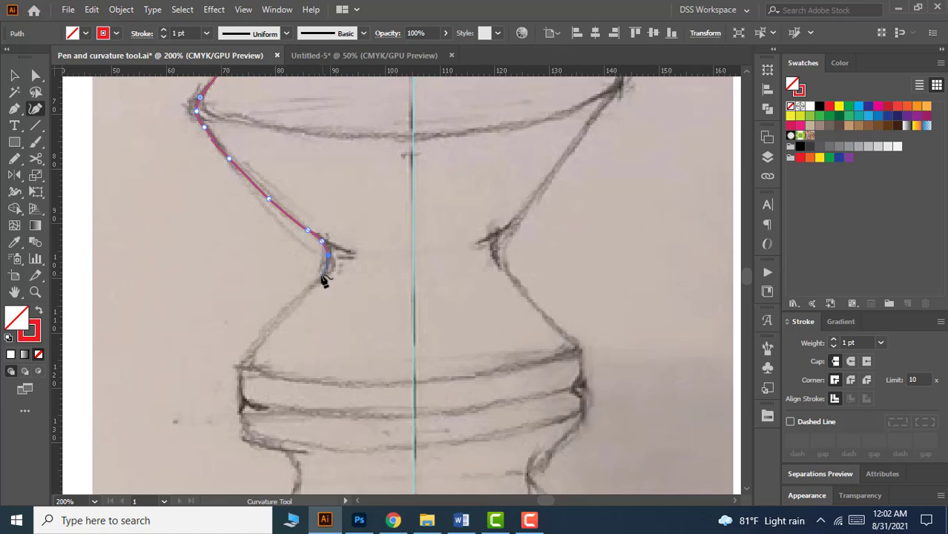
click(317, 281)
click(245, 361)
Step: Trace the ring band's left side, round its lower corner and follow the curve inward to the lower neck
drag(245, 362, 250, 297)
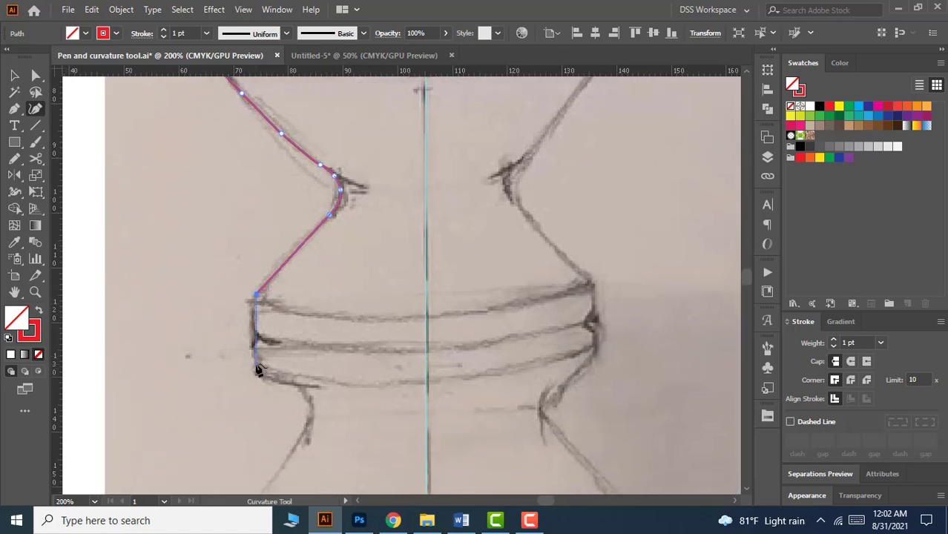
click(257, 361)
click(259, 369)
click(273, 375)
click(292, 382)
click(305, 394)
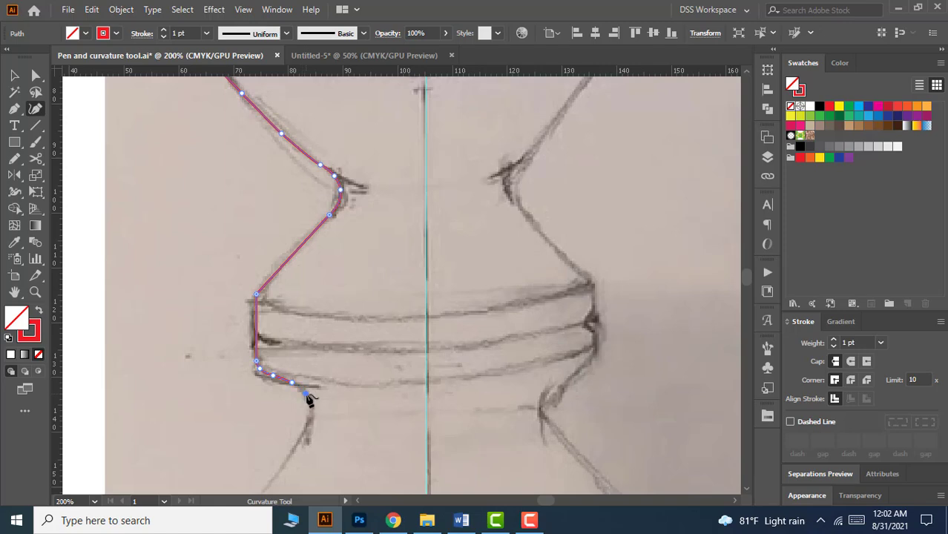
click(312, 410)
Step: Extend the curvature path from the lower neck down the left shoulder slope to just above the shoulder corner
key(space)
drag(316, 401, 361, 262)
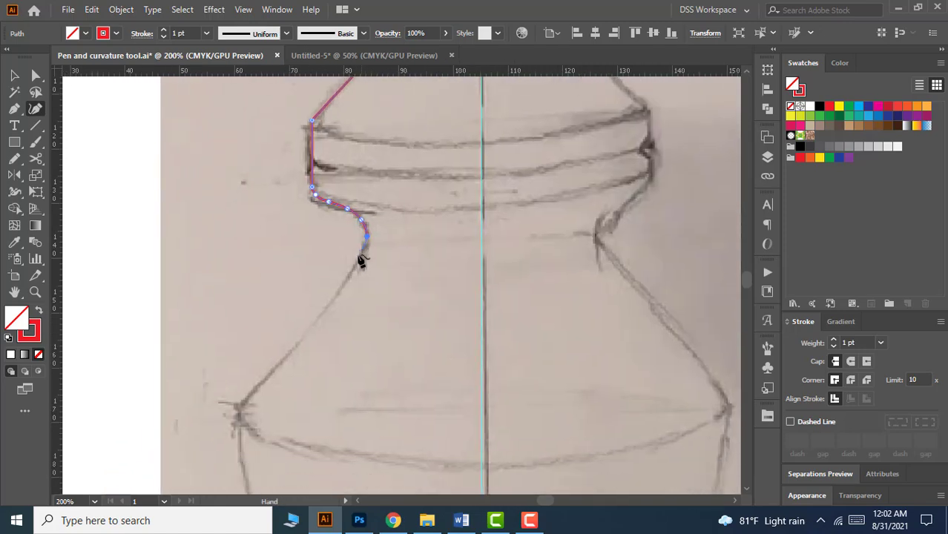
click(355, 266)
click(323, 310)
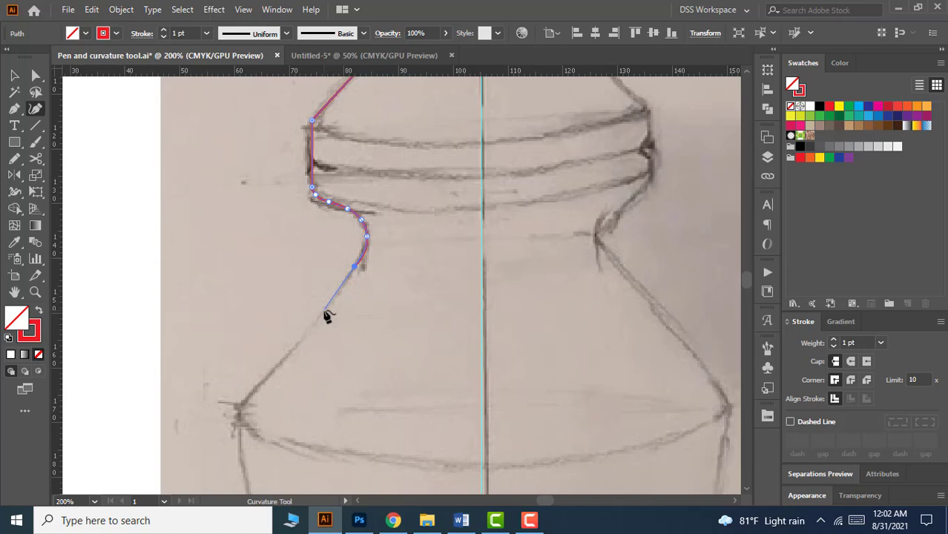
click(293, 347)
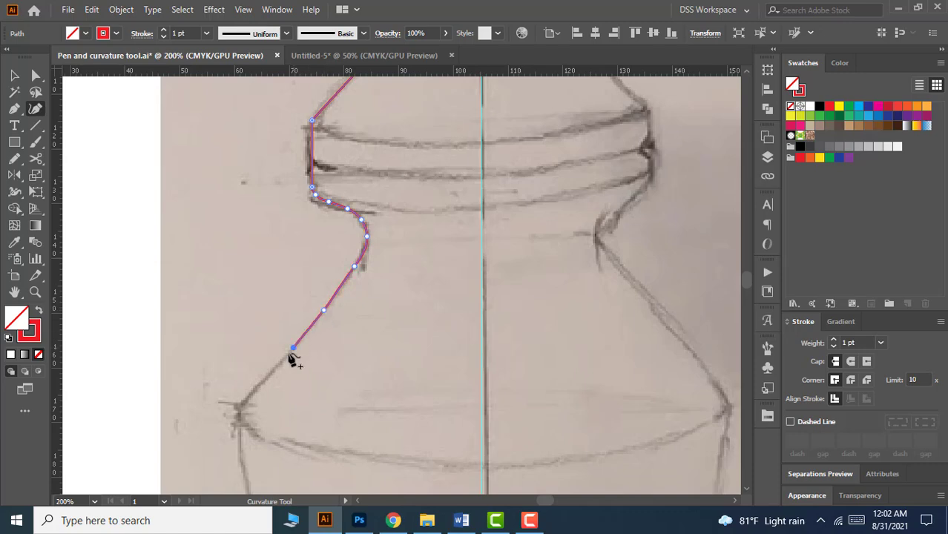
click(256, 389)
Step: Round the left shoulder corner with the path and extend it down the body's left side to the base corner
drag(272, 328, 318, 198)
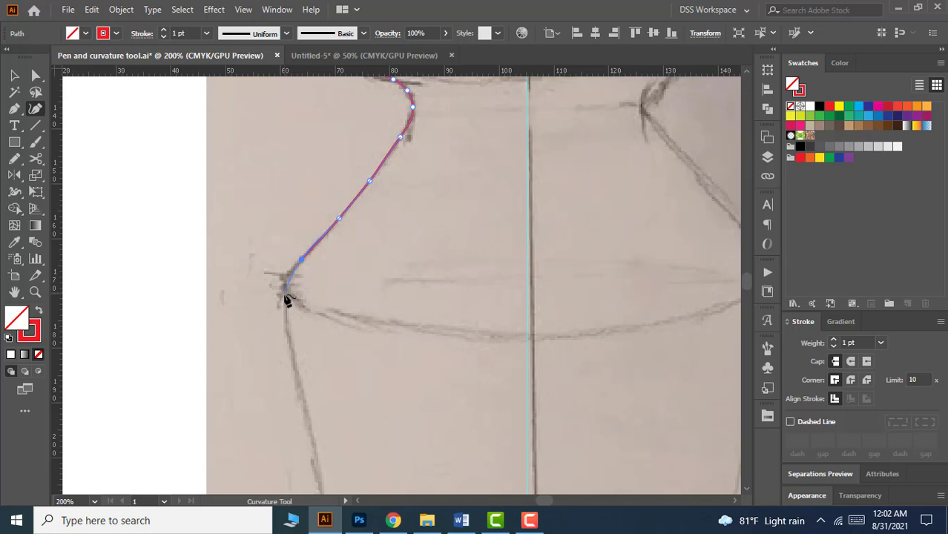
click(285, 296)
drag(286, 333, 248, 218)
drag(279, 338, 276, 230)
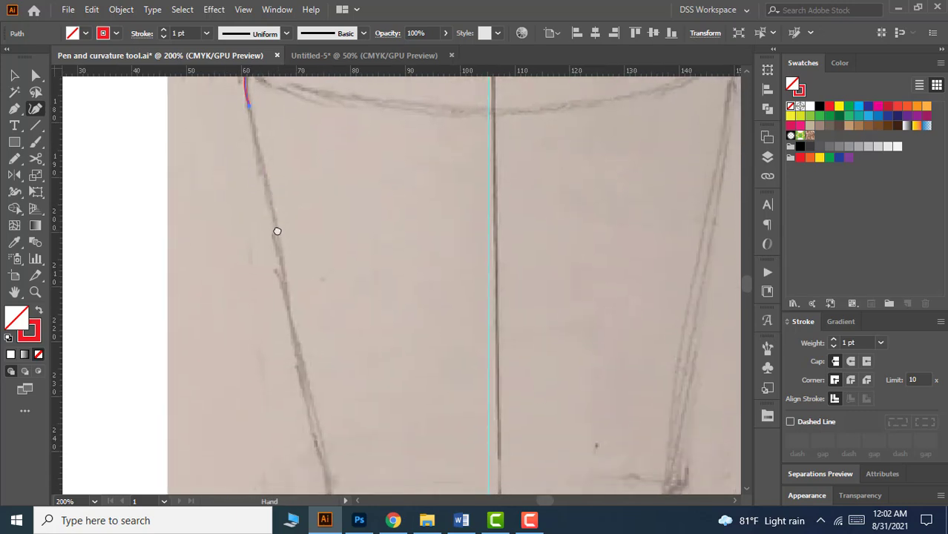
drag(296, 334, 292, 266)
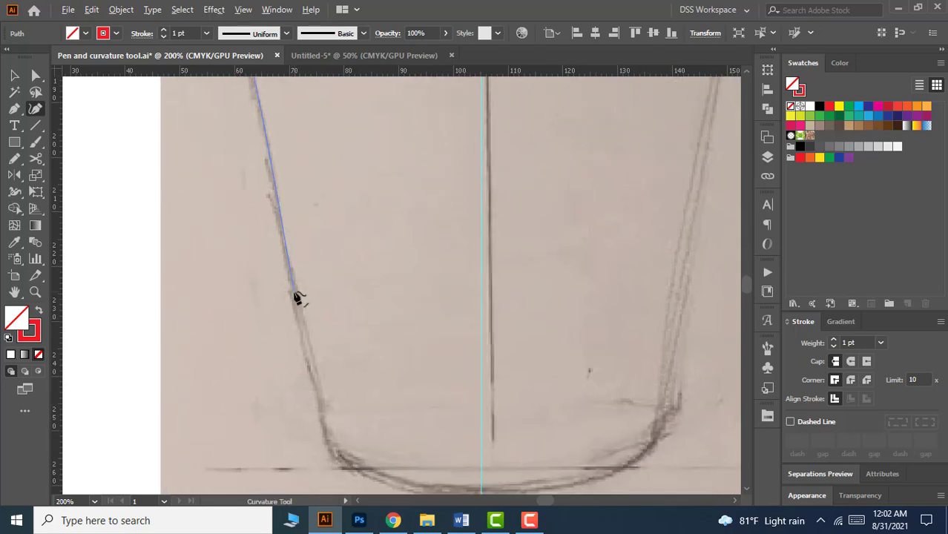
scroll(296, 297, down, 2)
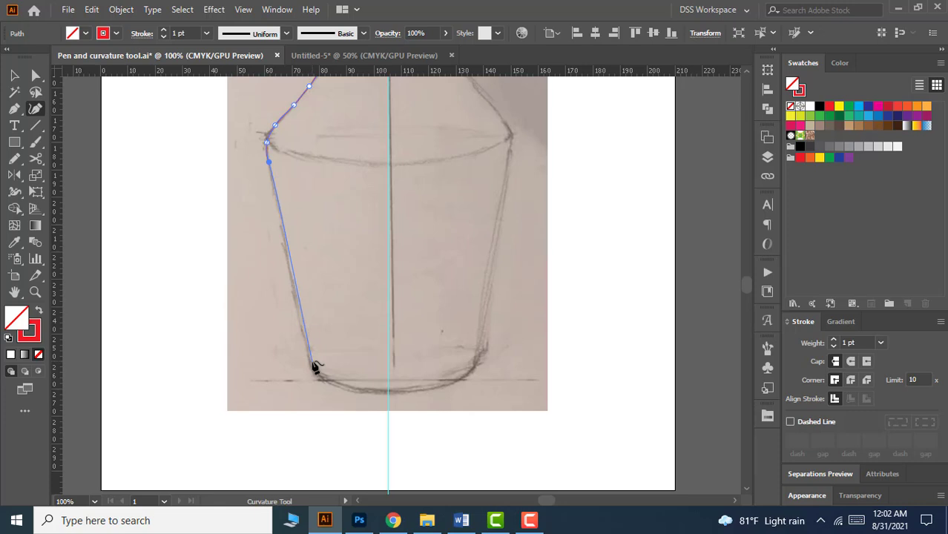
click(312, 365)
Step: Trace the rounded left base corner and follow the bottom curve to the centre guide
scroll(312, 365, up, 2)
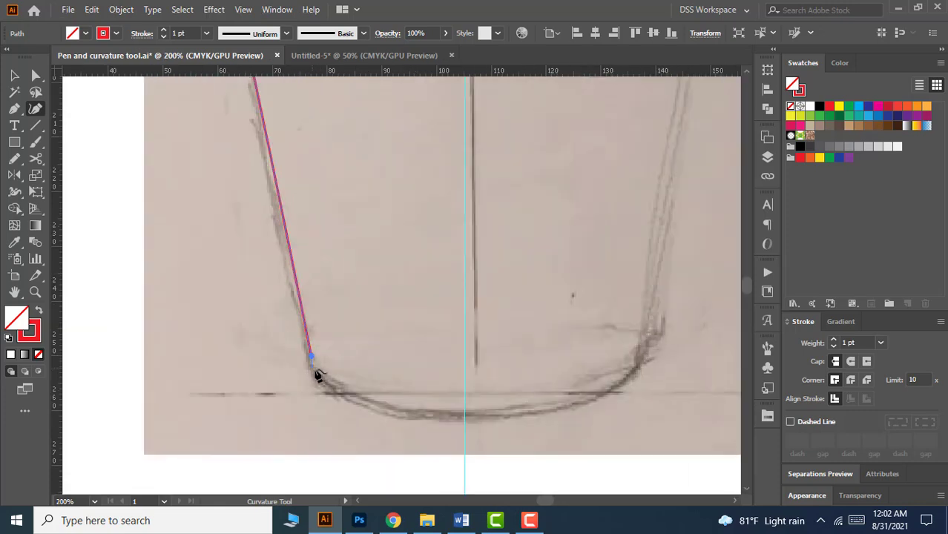
click(316, 370)
click(336, 389)
click(362, 404)
click(401, 414)
click(466, 421)
Step: Close the half outline along the centre guide at its starting anchor on the rim
scroll(466, 422, down, 4)
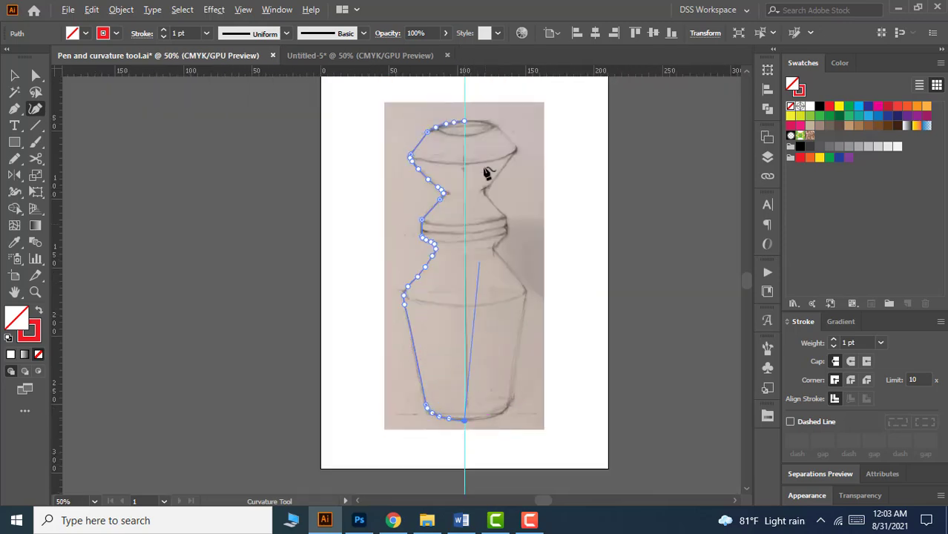
scroll(464, 122, up, 2)
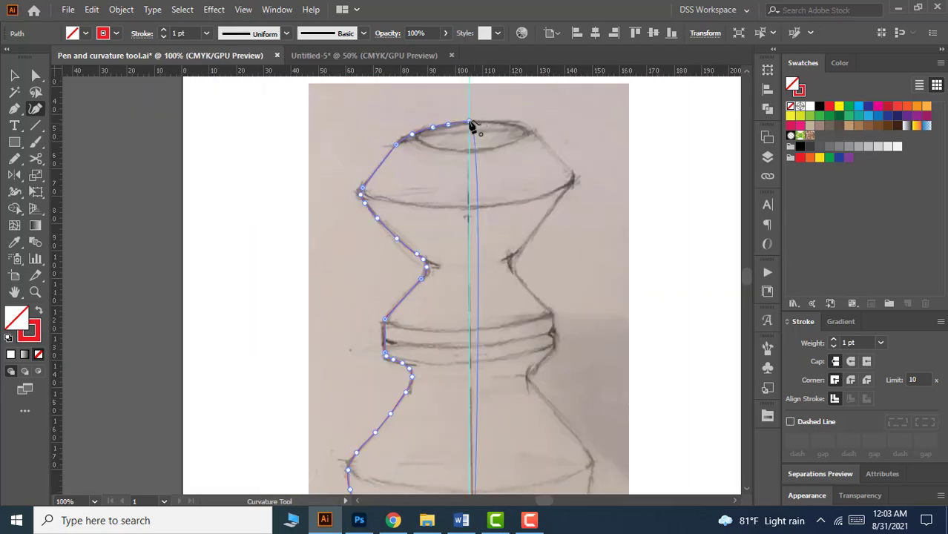
click(470, 123)
scroll(501, 224, down, 2)
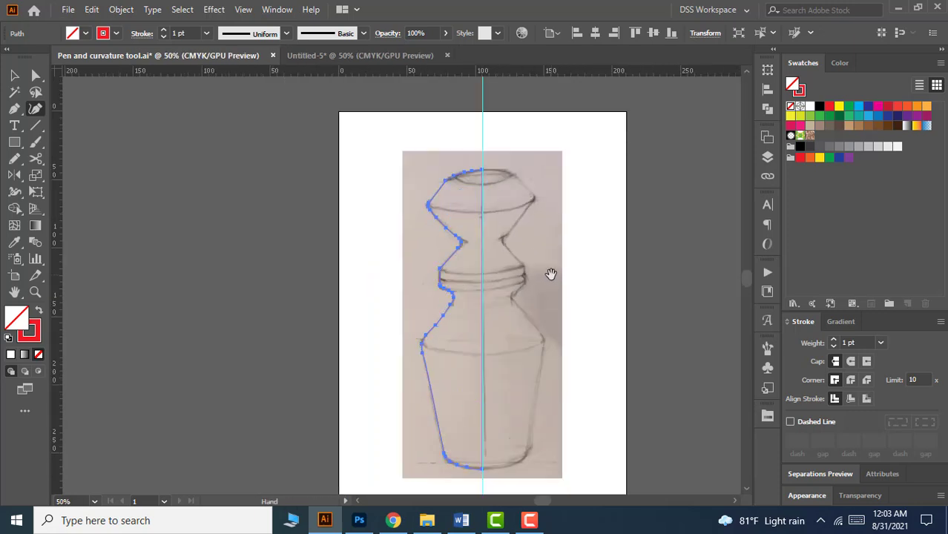
drag(551, 275, 503, 265)
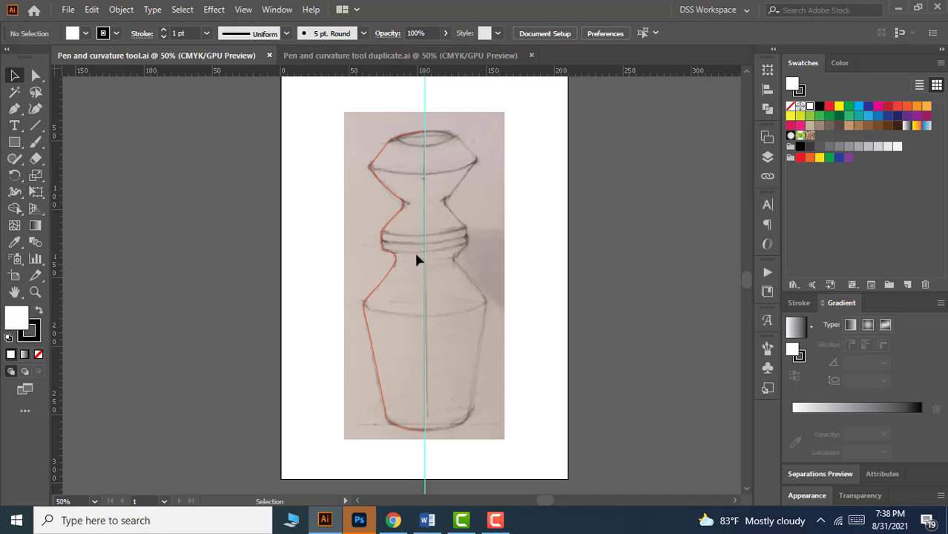
Step: With the Curvature tool and a red stroke, trace the cap's lower edge from its left corner to the centre guide and end the path
click(395, 217)
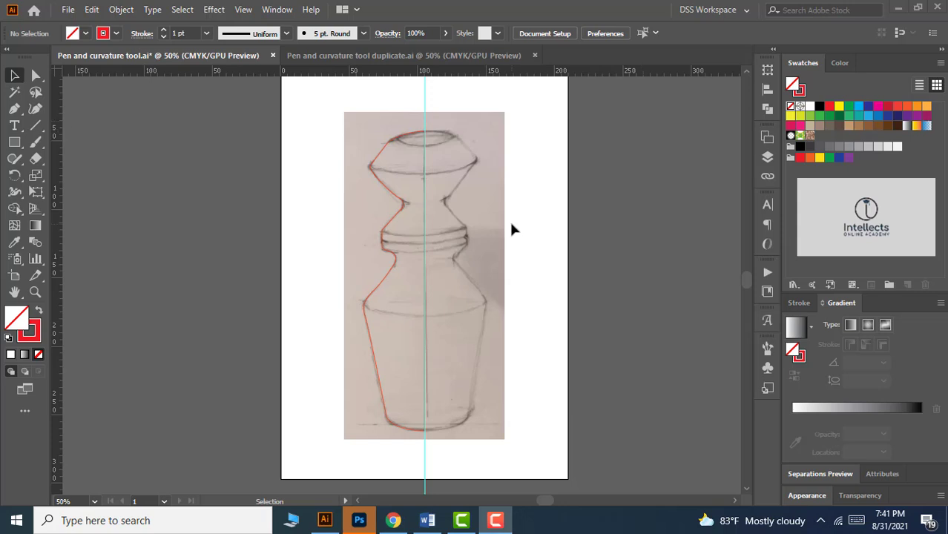
click(35, 108)
scroll(394, 170, up, 1)
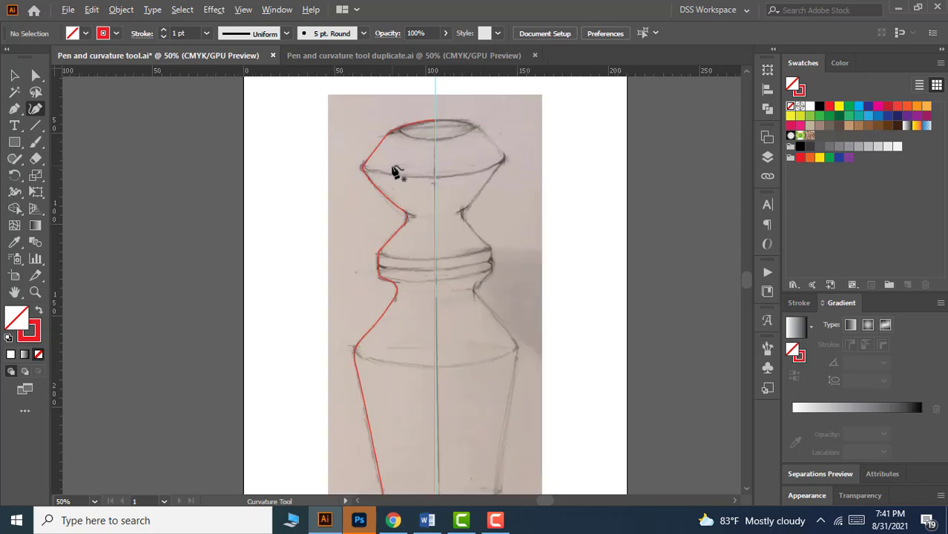
scroll(396, 172, up, 2)
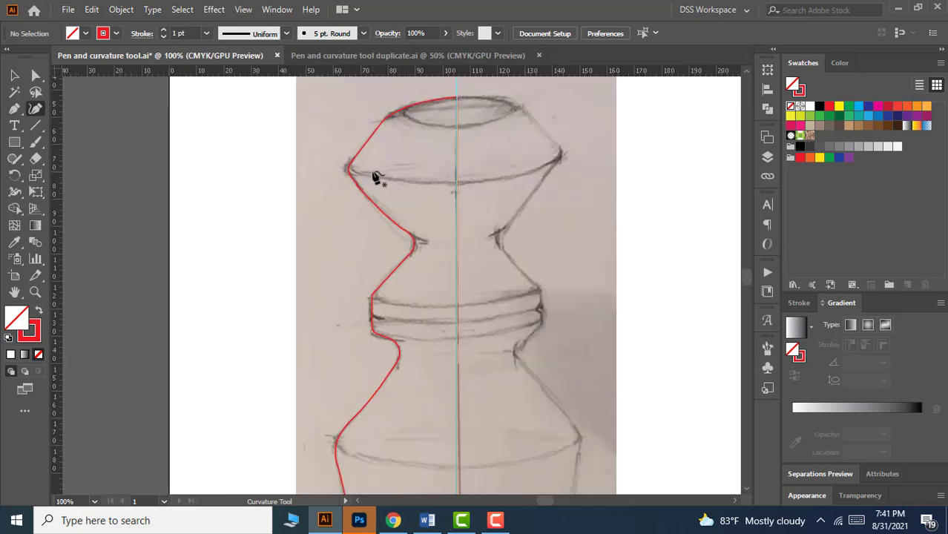
scroll(377, 178, up, 1)
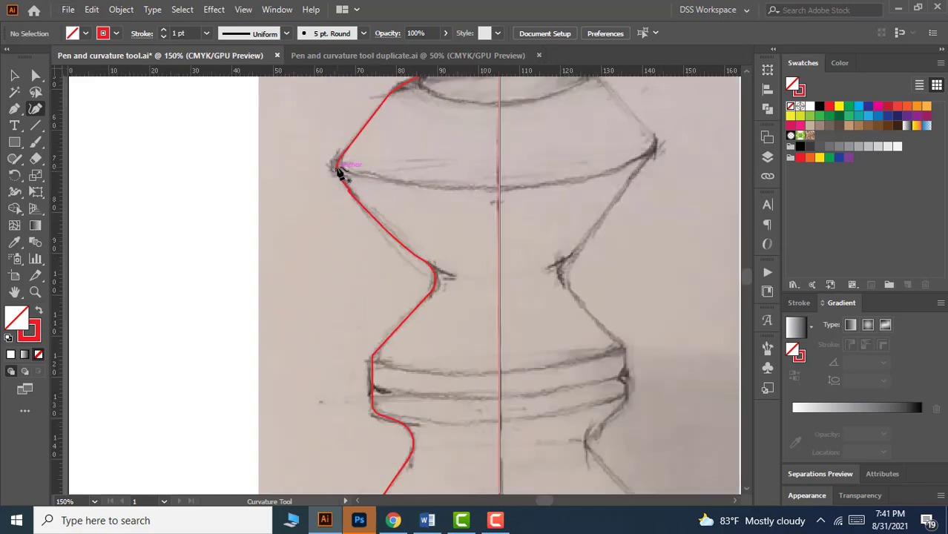
click(337, 170)
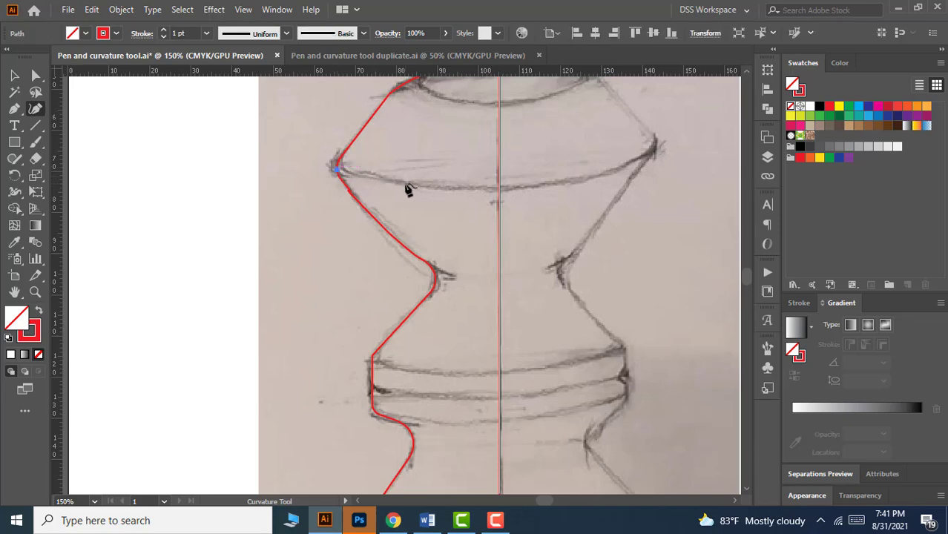
click(402, 184)
click(500, 192)
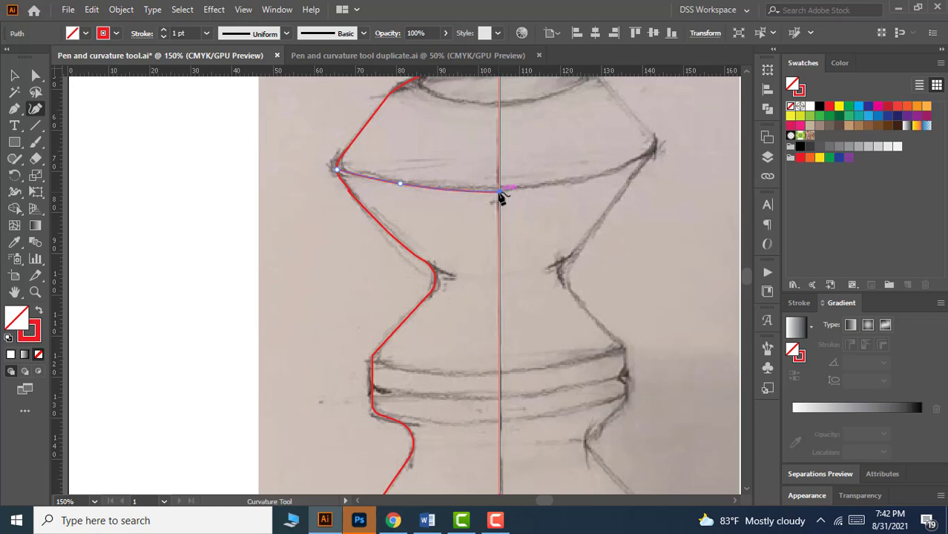
key(Escape)
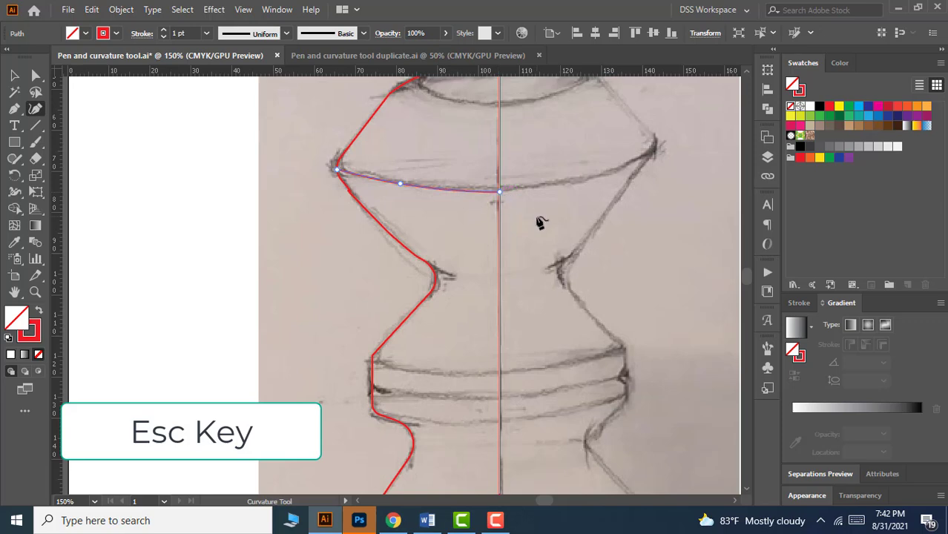
Step: Trace the ring band's top line from the left outline to the centre guide
scroll(540, 222, down, 3)
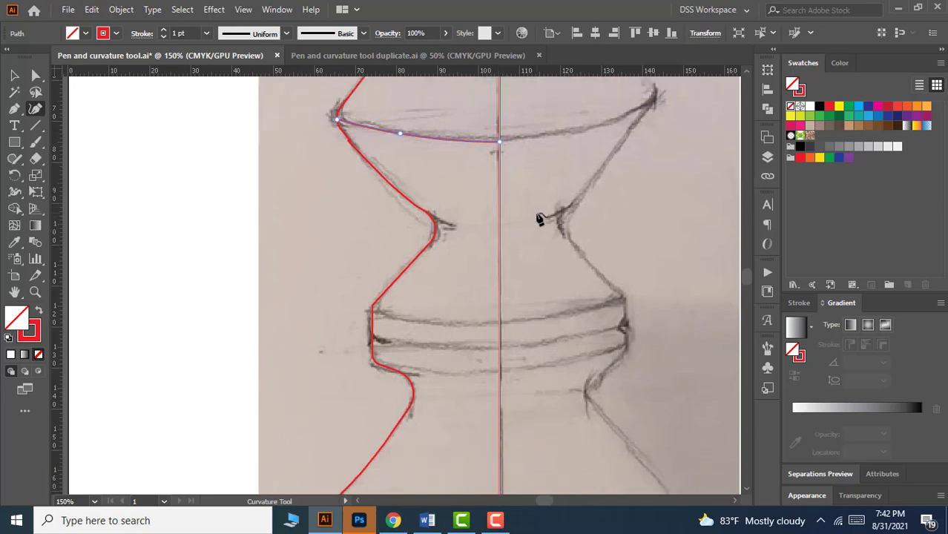
scroll(445, 301, down, 1)
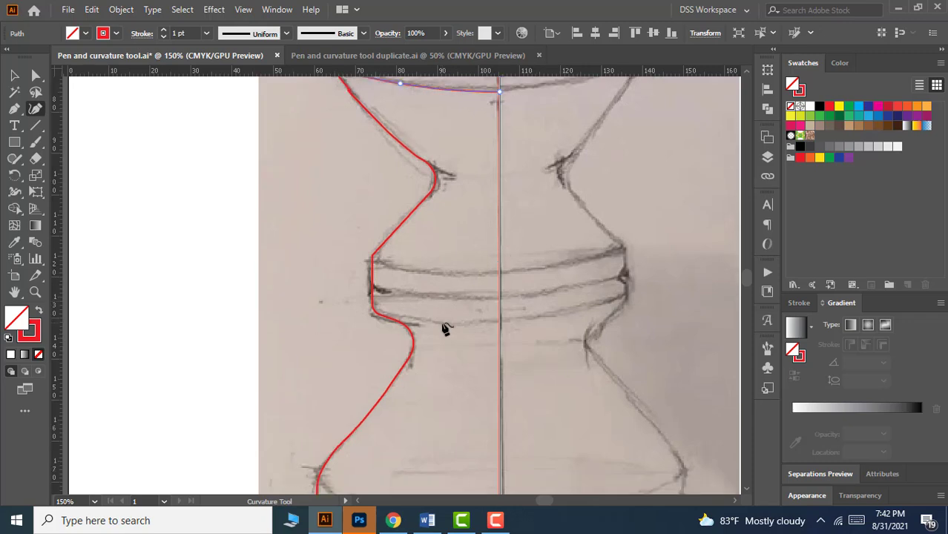
click(373, 263)
click(475, 278)
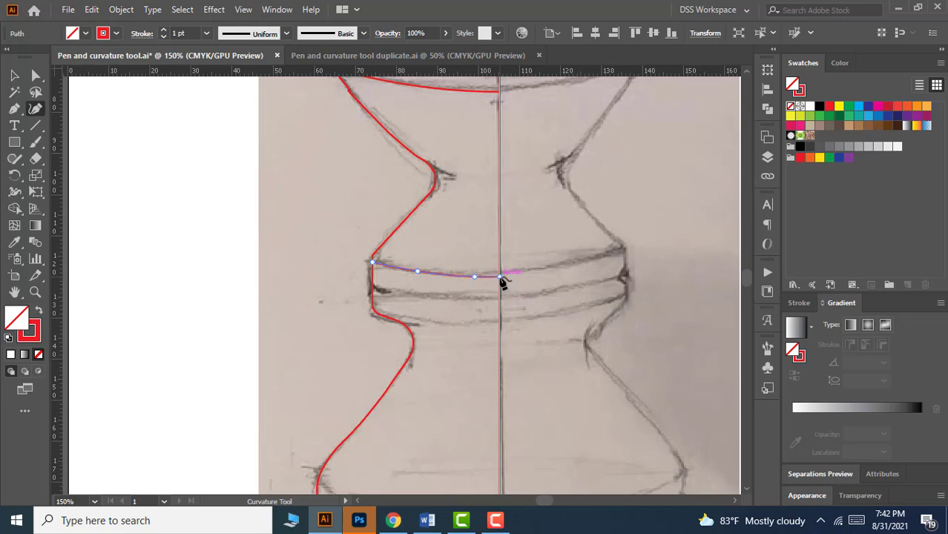
Step: Trace the ring band's middle line from the left outline to the centre guide and end the path
click(374, 286)
click(451, 299)
click(500, 301)
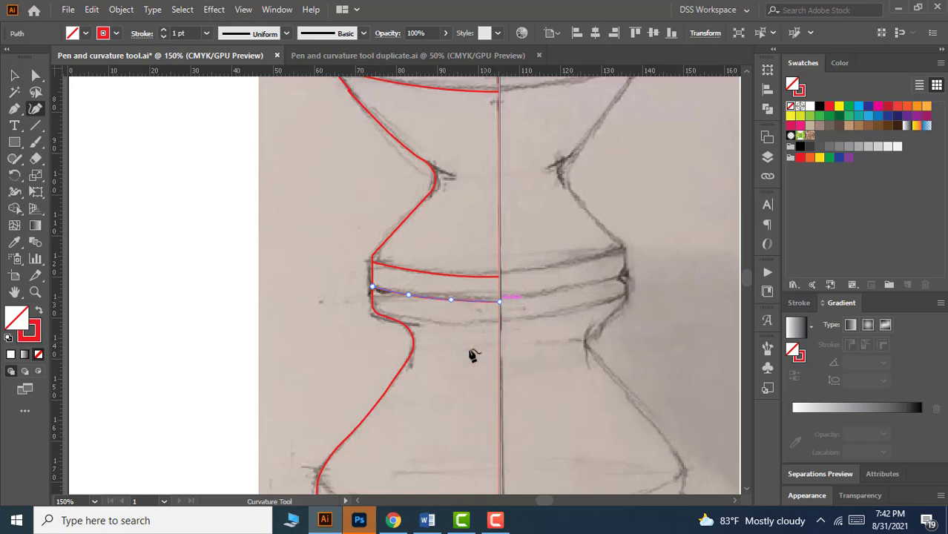
key(Escape)
Step: Trace the ring band's bottom line from the left outline to the centre guide, undoing and re-placing the intermediate points
click(374, 312)
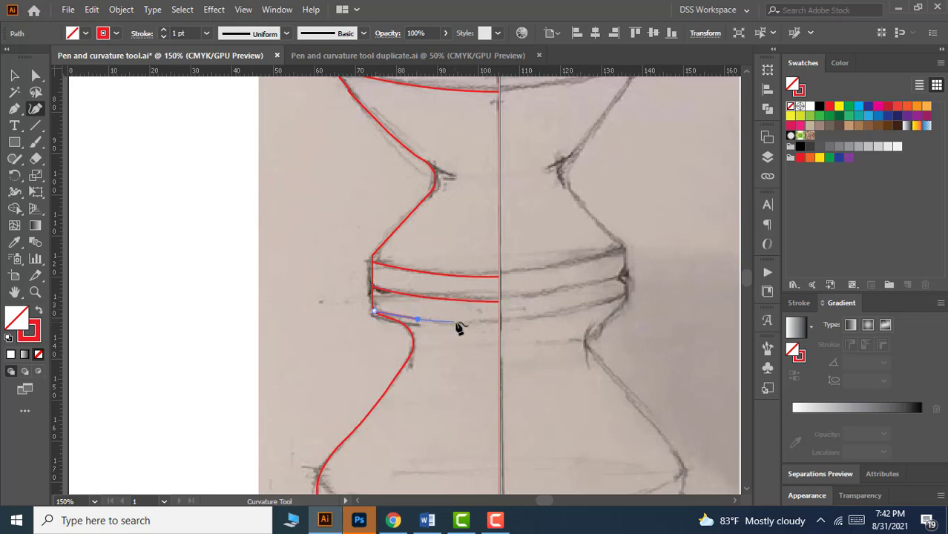
click(455, 322)
key(ctrl+z)
key(ctrl+z)
click(422, 320)
click(459, 325)
click(501, 325)
Step: Trace the curved line across the top of the body from the left shoulder corner to the centre guide
scroll(501, 329, down, 10)
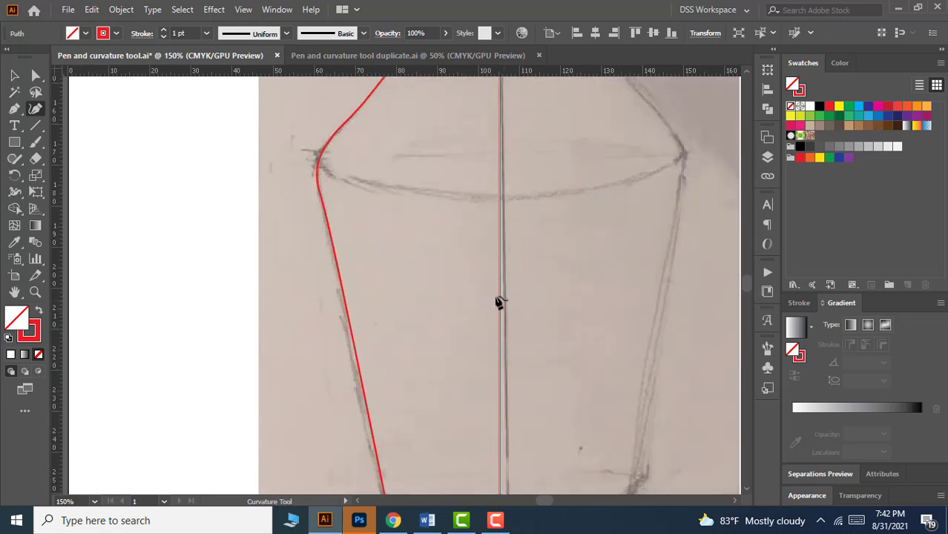
scroll(499, 301, down, 1)
scroll(488, 295, up, 2)
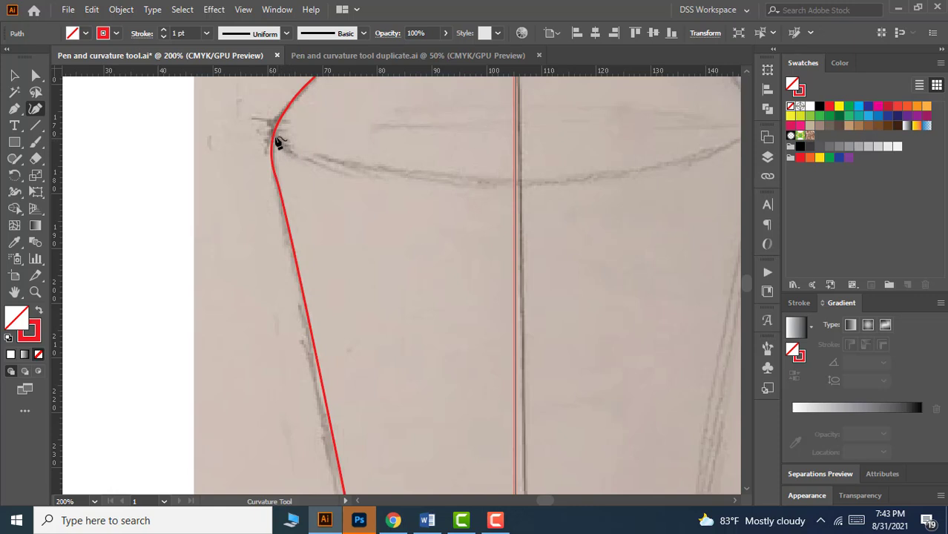
click(314, 158)
click(378, 176)
click(445, 185)
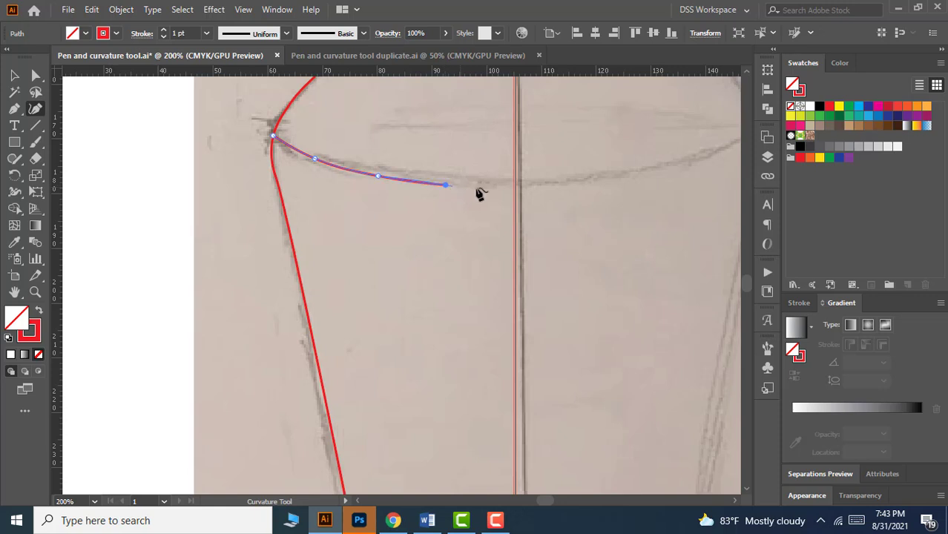
click(515, 189)
Step: Trace the left half of the rim's inner opening from the top outline around its lower curve to the centre guide
scroll(467, 245, down, 5)
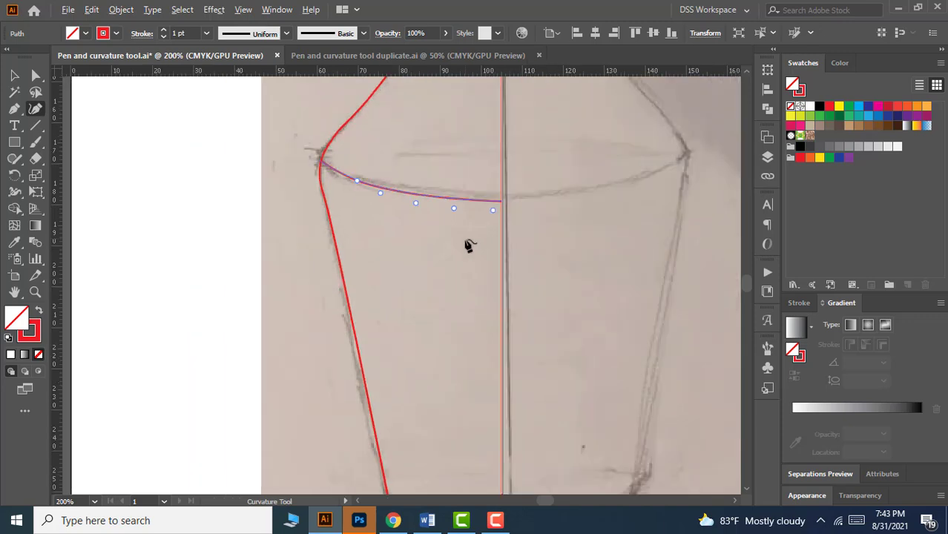
scroll(481, 156, up, 4)
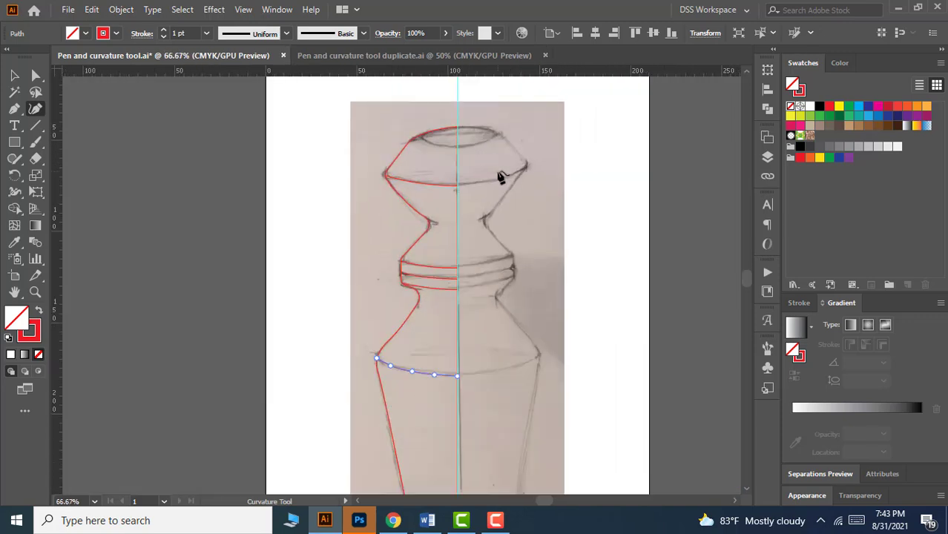
scroll(421, 134, up, 3)
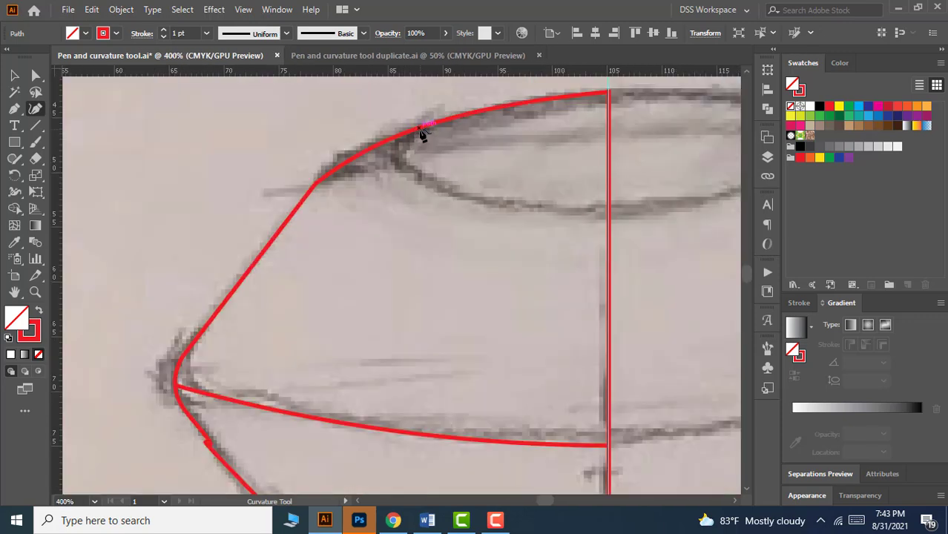
click(419, 127)
click(403, 140)
click(402, 161)
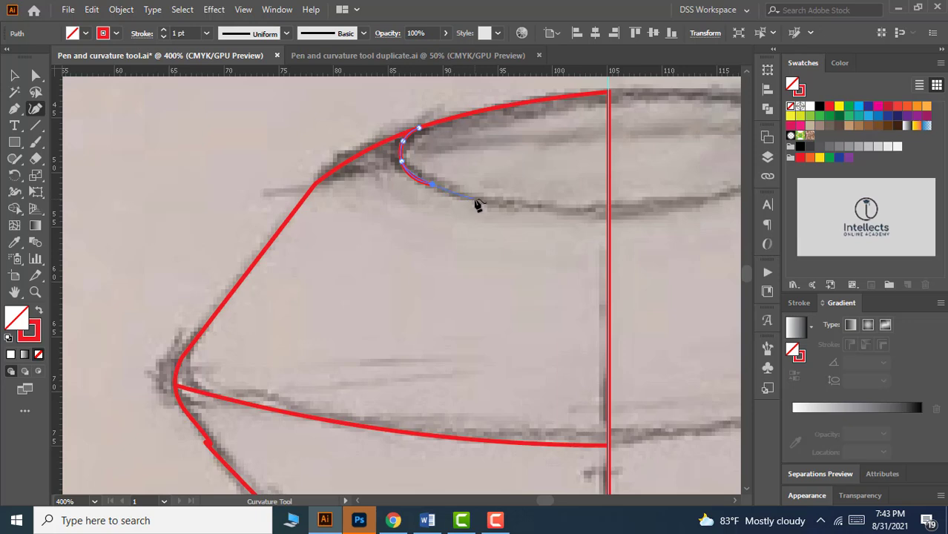
click(474, 199)
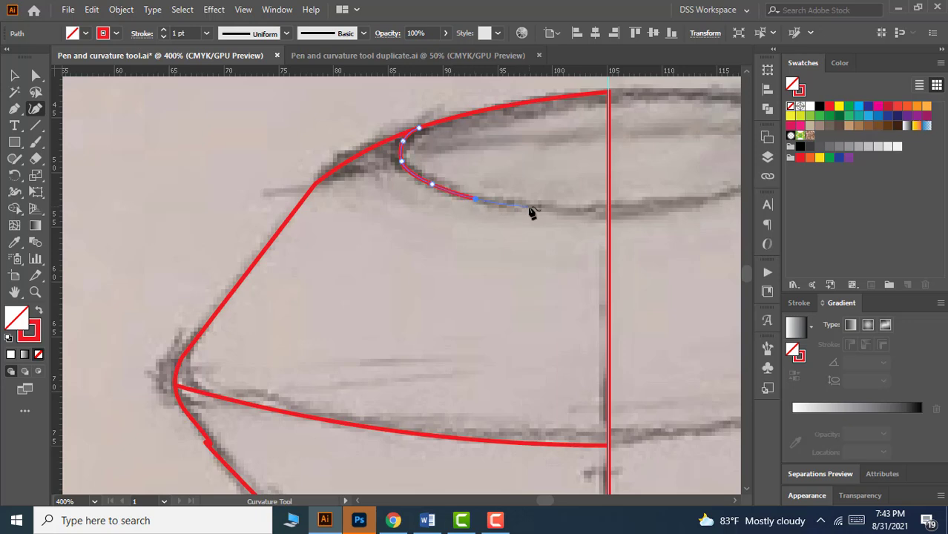
click(528, 207)
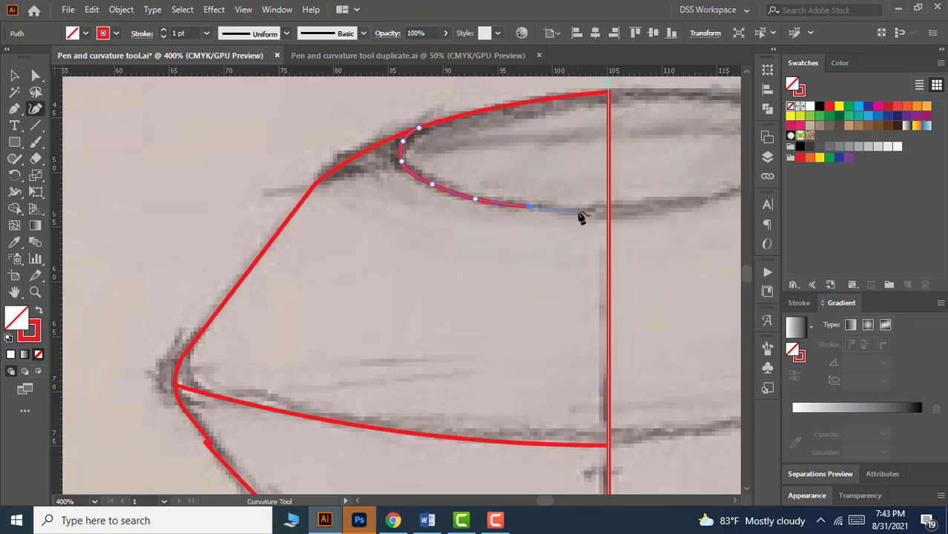
click(580, 211)
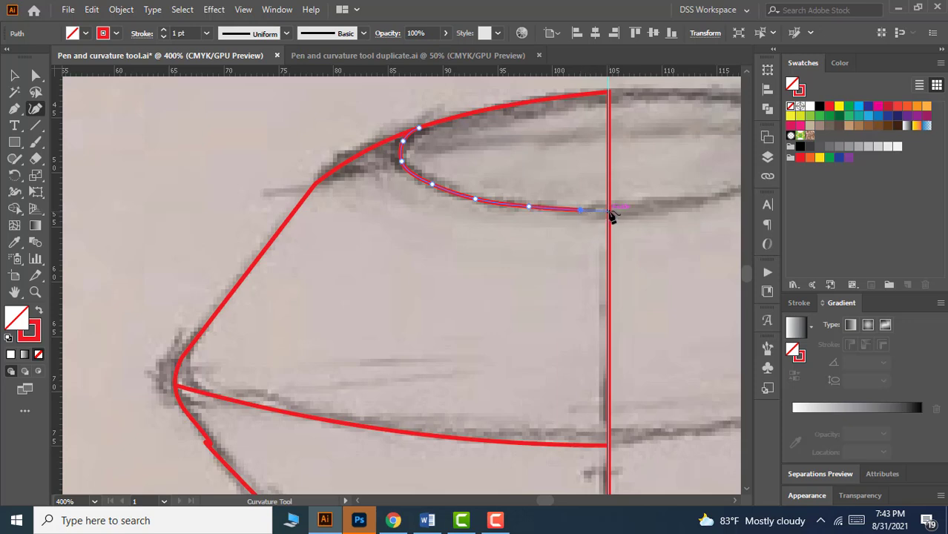
click(609, 212)
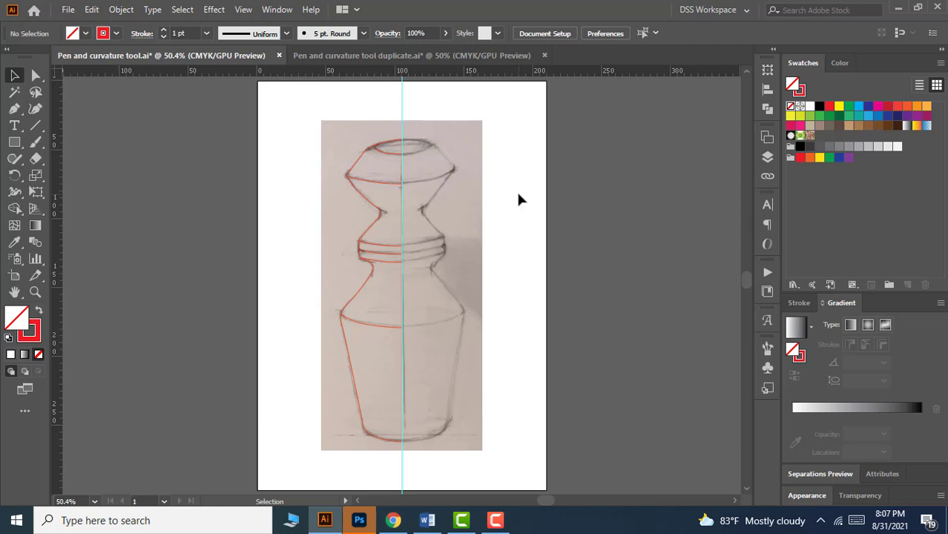
Step: Unlock all locked objects on the artboard and clear the selection
key(ctrl)
key(ctrl+alt+2)
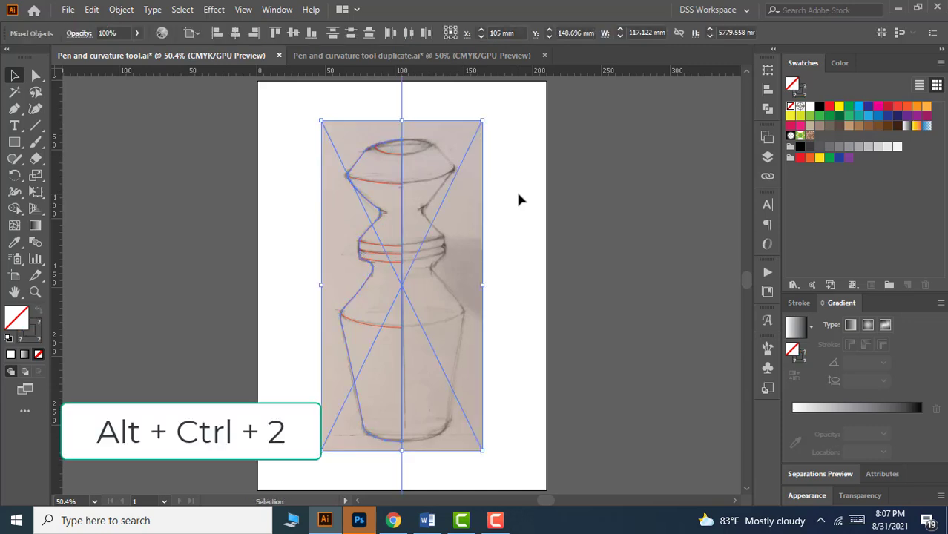
click(518, 198)
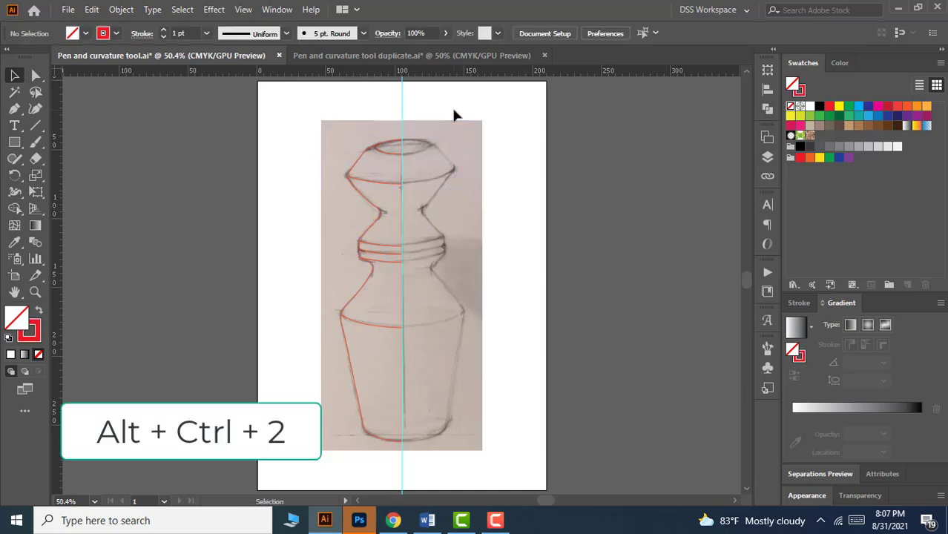
Step: Try moving the unlocked sketch image and undo the move
mouse_move(293, 104)
mouse_down()
mouse_move(385, 380)
mouse_move(394, 454)
mouse_up()
click(516, 380)
mouse_move(384, 89)
mouse_down()
mouse_move(411, 101)
mouse_move(373, 102)
mouse_up()
key(ctrl+z)
drag(456, 152, 495, 146)
key(ctrl+z)
click(540, 163)
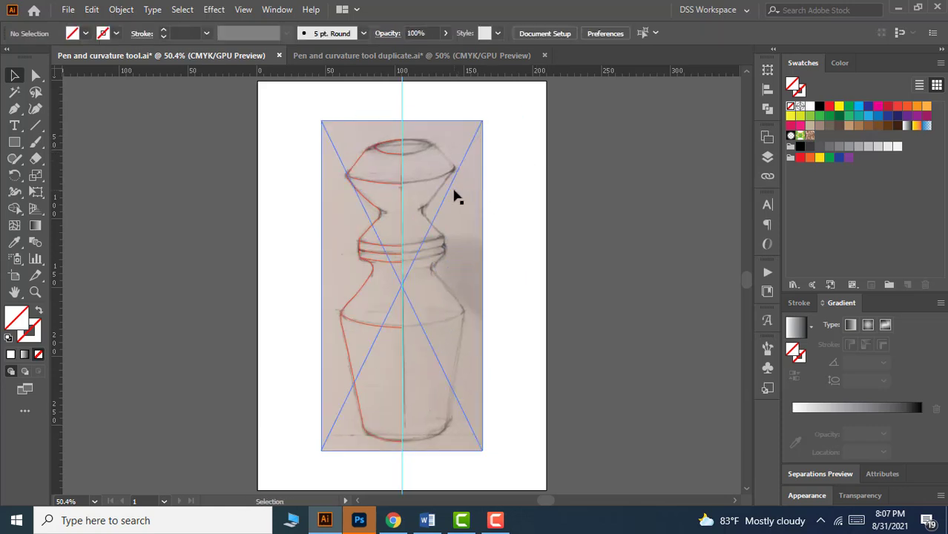
Step: Move the sketch image away from the traced outlines and delete it
drag(463, 194, 633, 194)
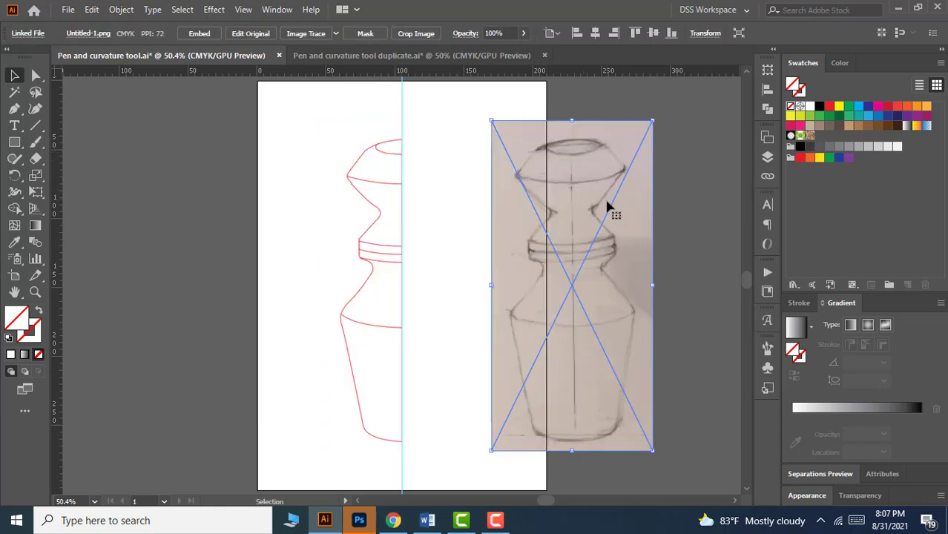
key(Delete)
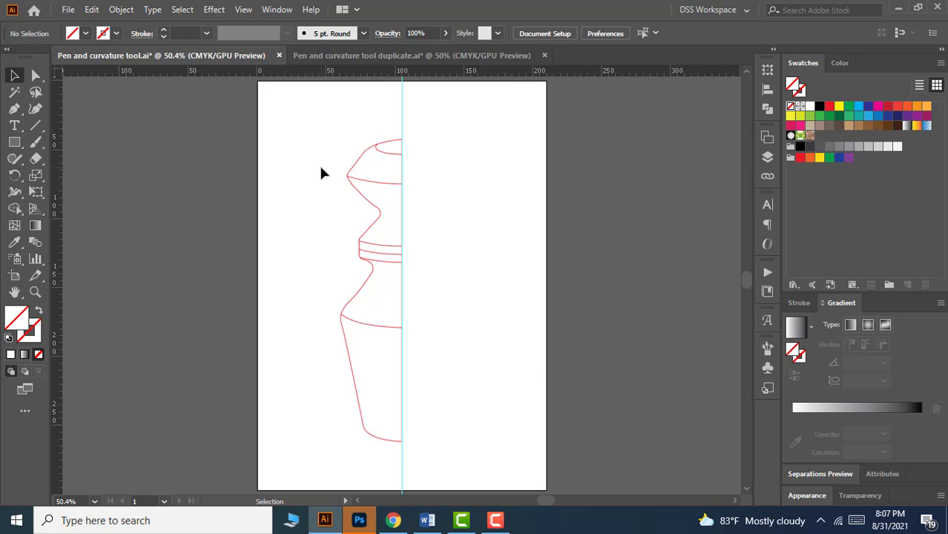
Step: Select all the traced paths of the half bottle and group them
scroll(362, 214, up, 1)
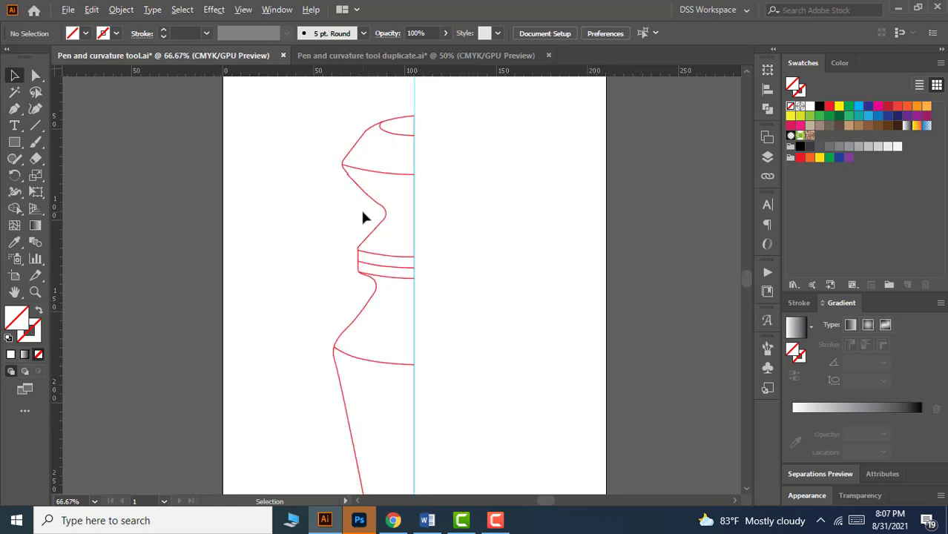
scroll(339, 201, down, 1)
drag(312, 113, 389, 450)
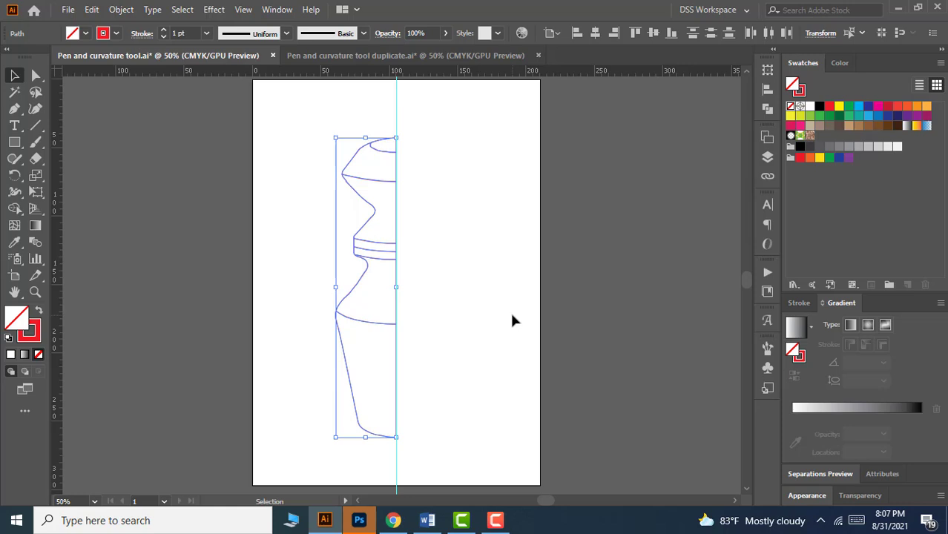
right_click(388, 267)
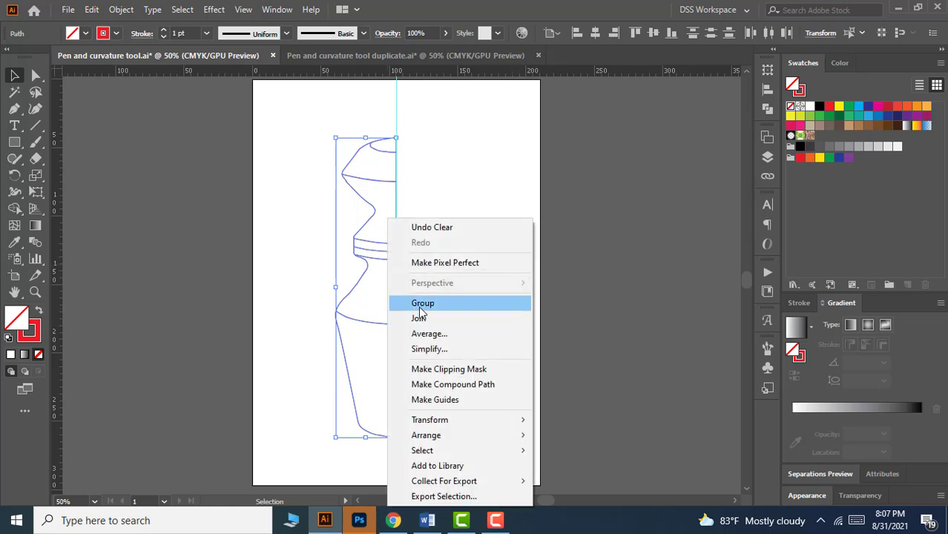
click(121, 9)
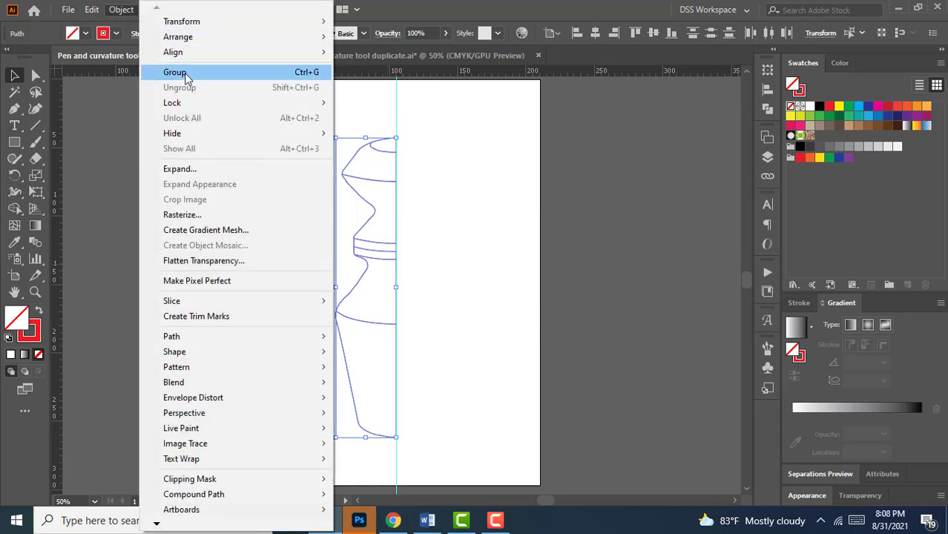
key(ctrl+g)
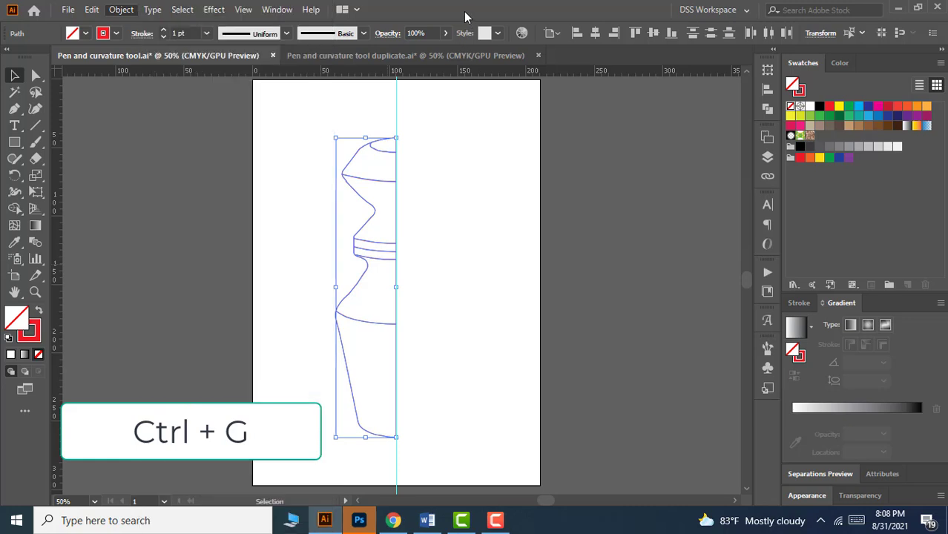
Step: Try moving the grouped half bottle away from the centre guide and undo the move
key(a)
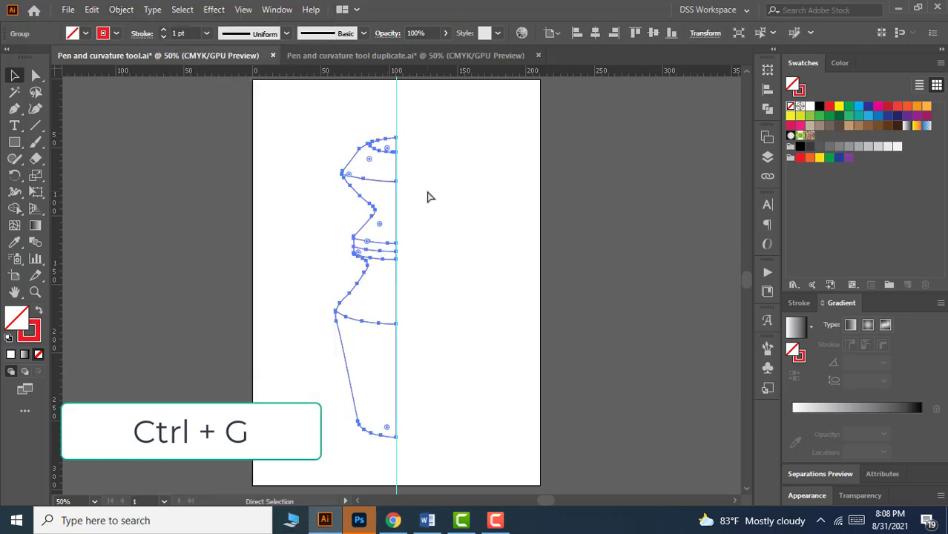
key(v)
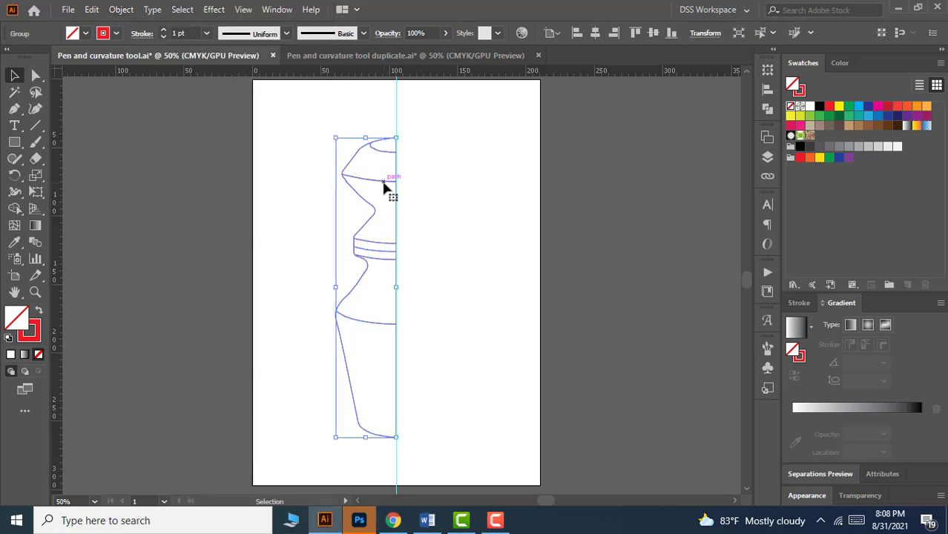
drag(383, 188, 353, 191)
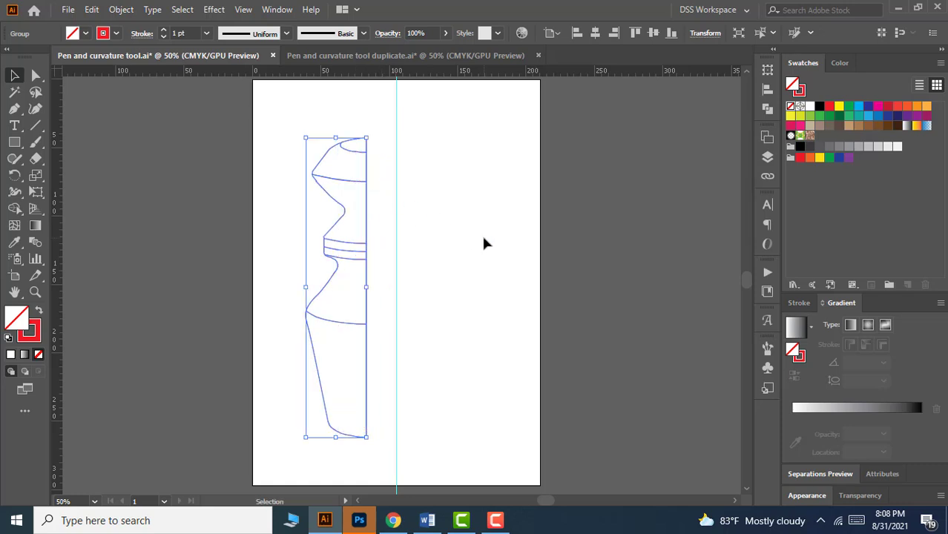
key(ctrl+z)
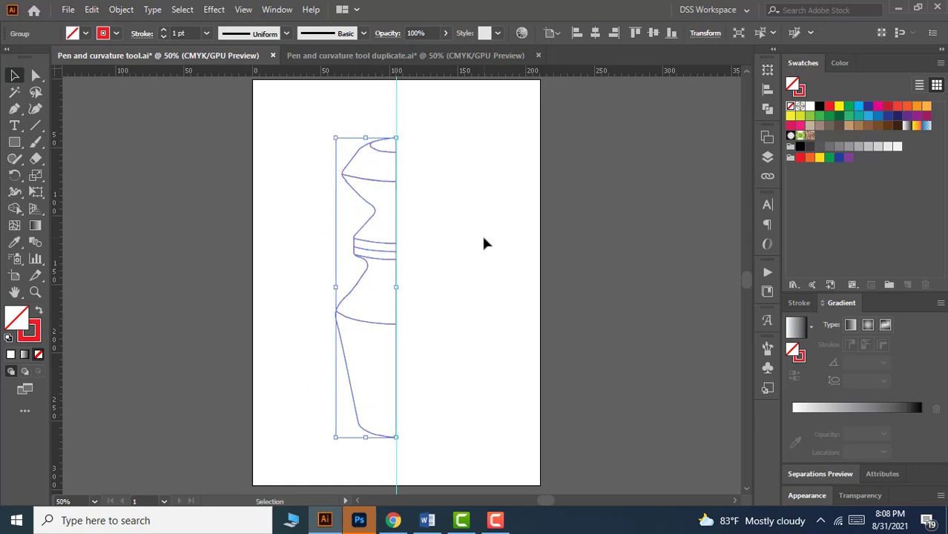
Step: Copy the half-bottle group and paste the duplicate in front at the same position
click(482, 239)
key(ctrl+c)
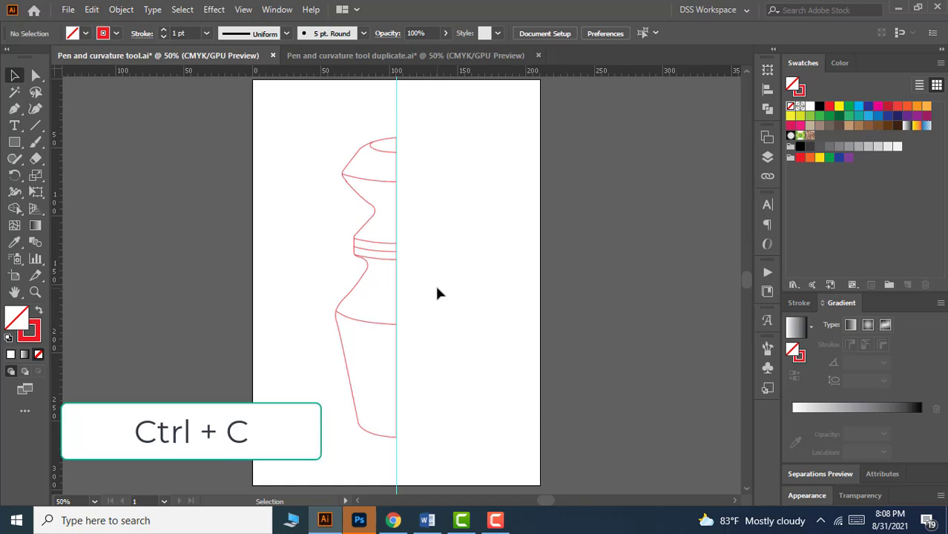
click(380, 252)
key(ctrl+c)
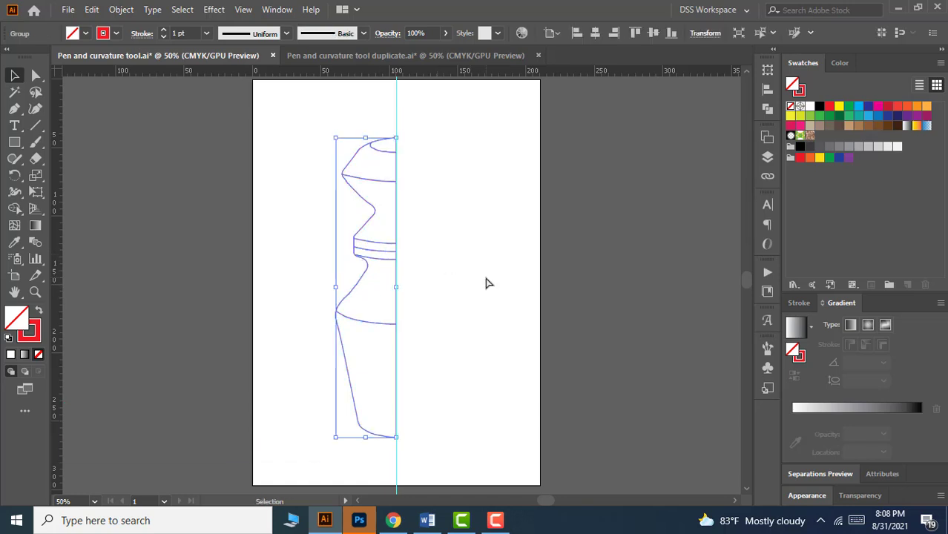
key(ctrl+f)
Step: Try moving the pasted copy off the original half bottle and undo the move
drag(395, 260, 337, 257)
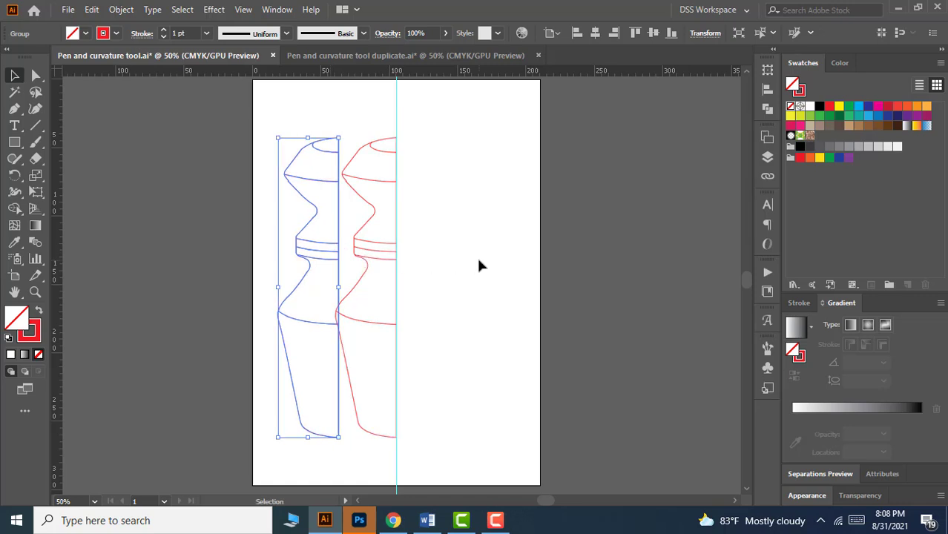
click(478, 266)
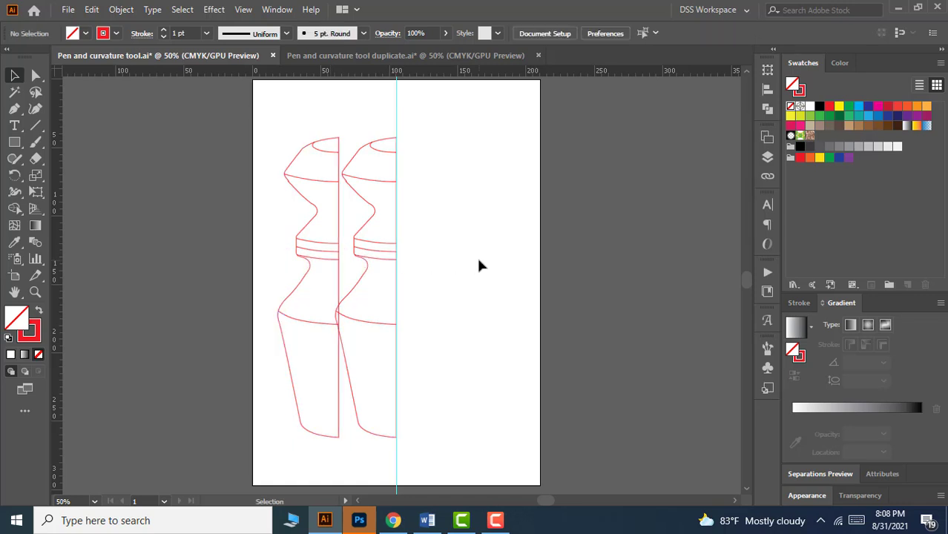
key(ctrl+z)
key(ctrl+z)
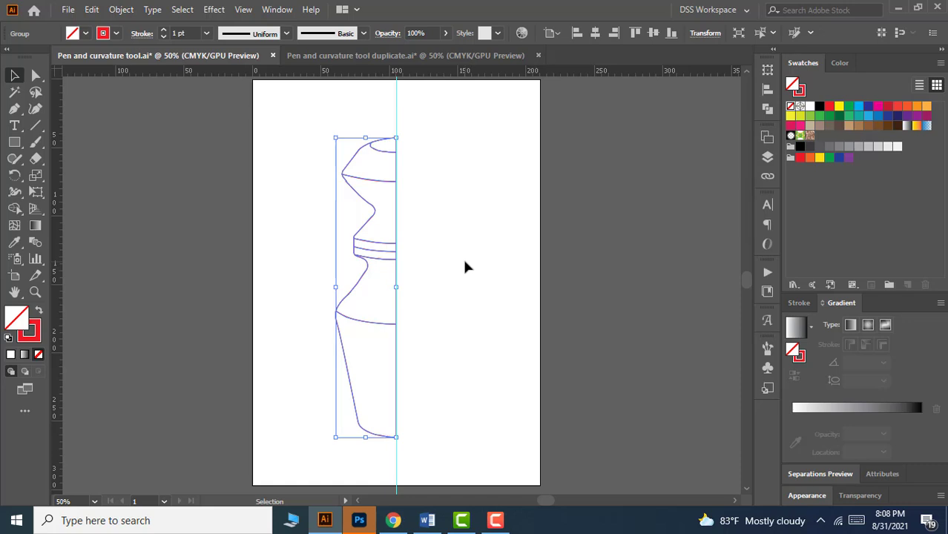
Step: Flip the pasted half-bottle copy horizontally about its right-middle reference point to complete the bottle
click(768, 70)
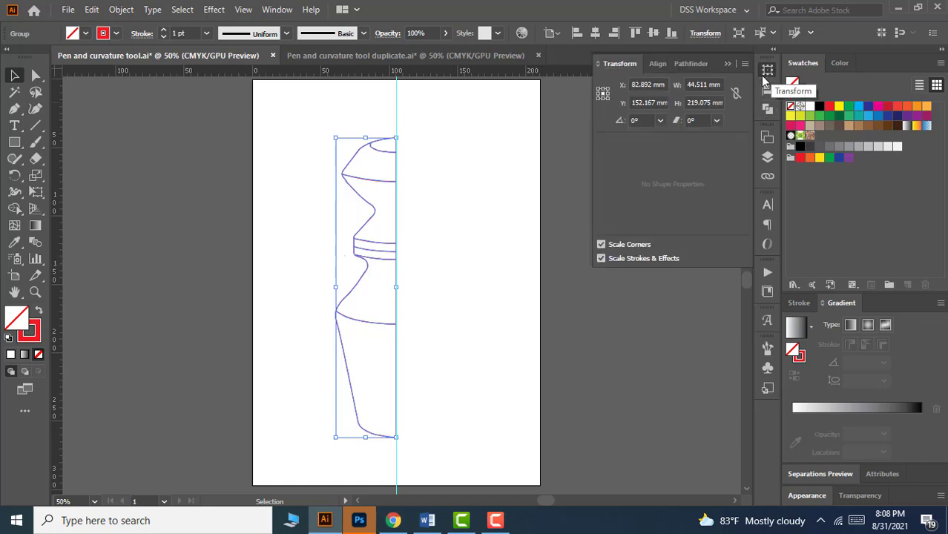
click(608, 89)
click(608, 94)
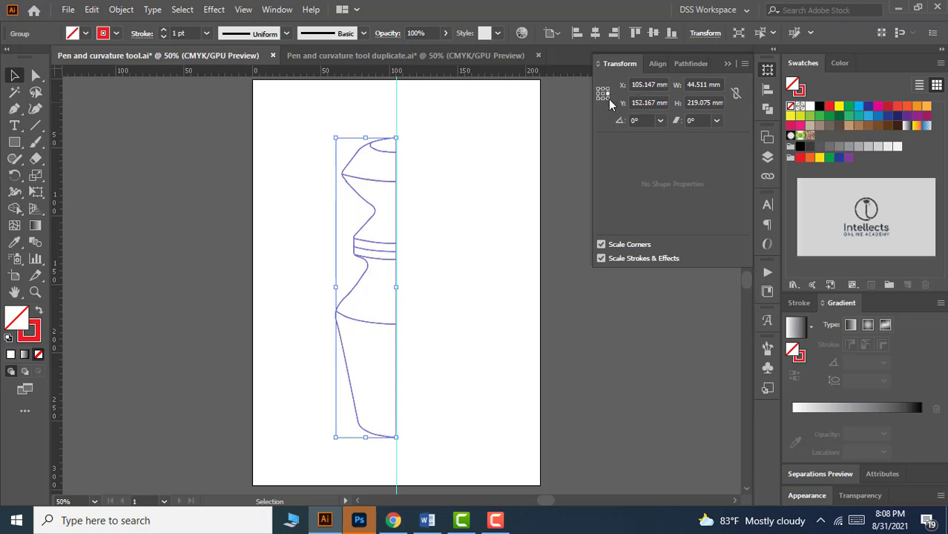
click(608, 98)
click(608, 93)
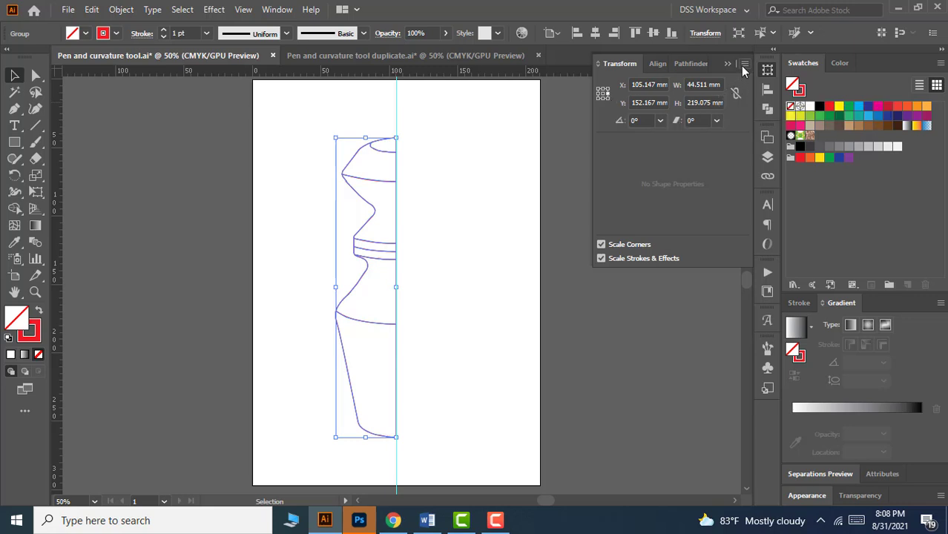
click(744, 65)
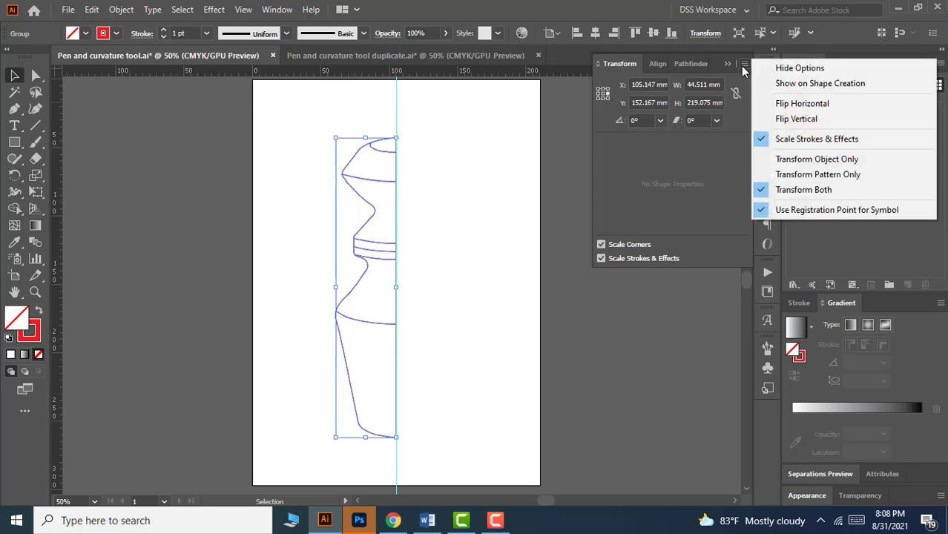
click(788, 109)
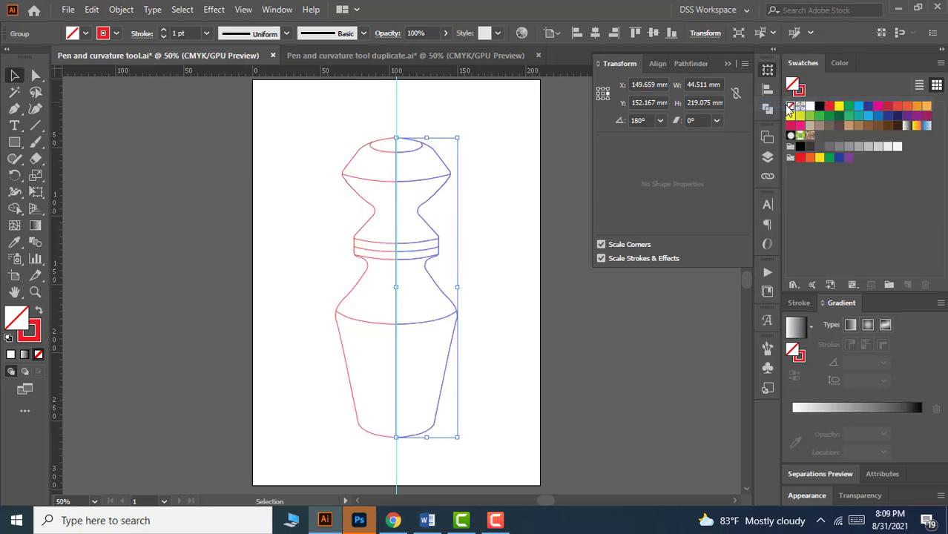
click(729, 65)
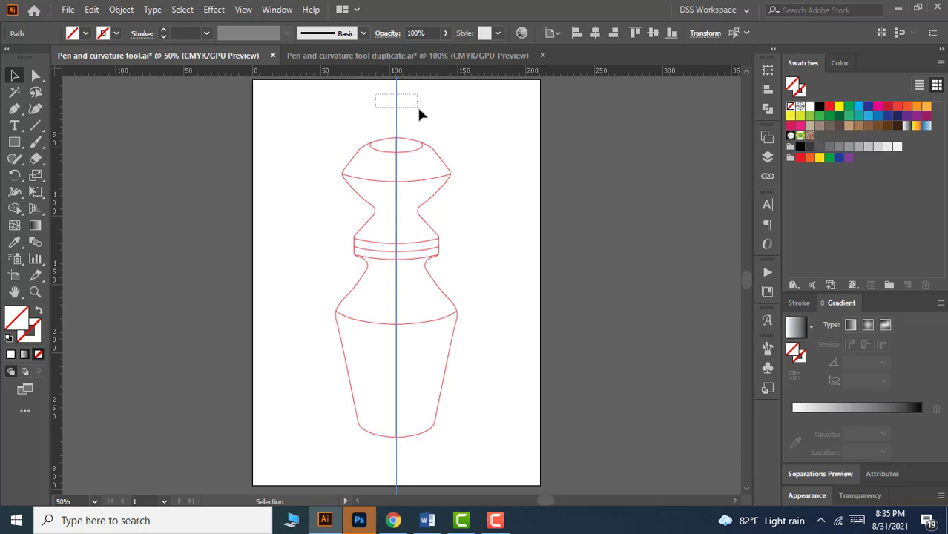
Step: Delete the vertical centre guide
drag(419, 110, 419, 110)
click(443, 127)
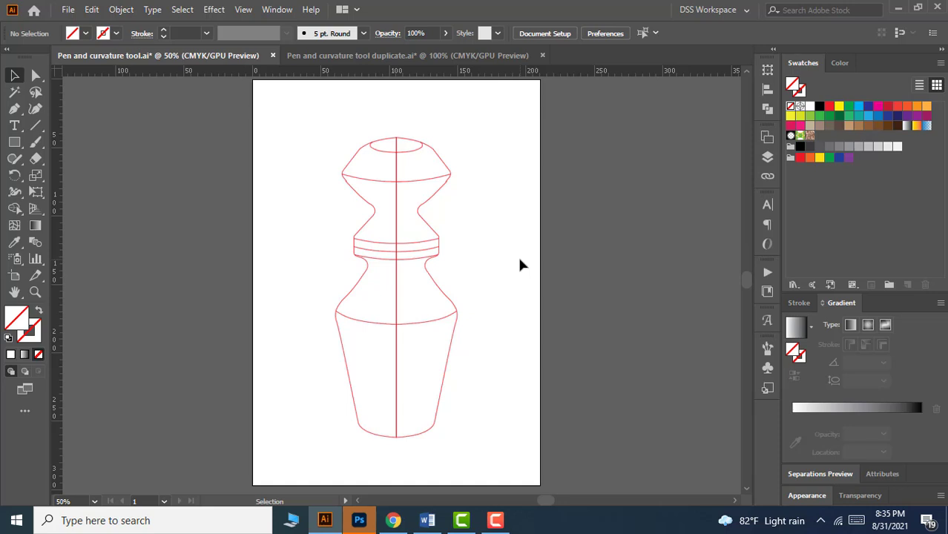
Step: Select both bottle halves, ungroup them into separate paths and clear the selection
drag(296, 117, 472, 445)
key(ctrl+shift+g)
key(ctrl+shift+g)
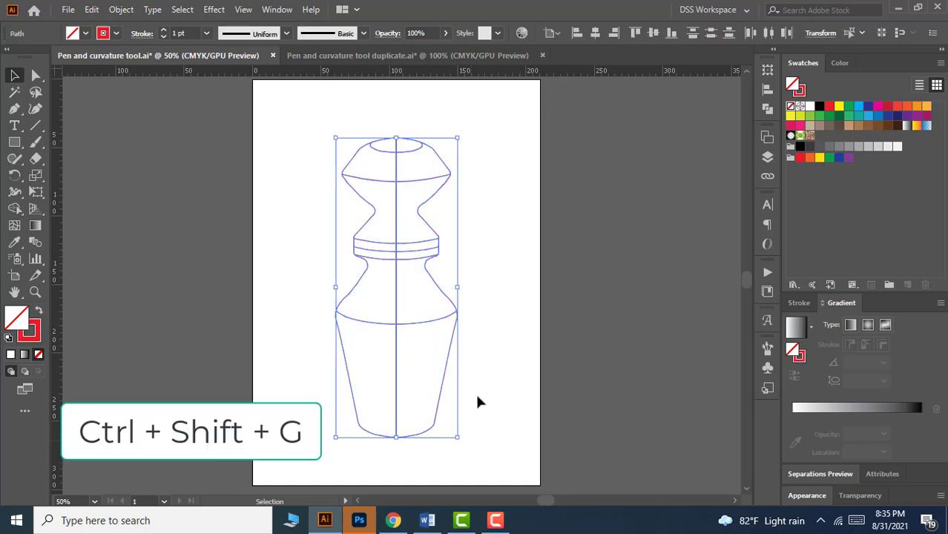
click(500, 313)
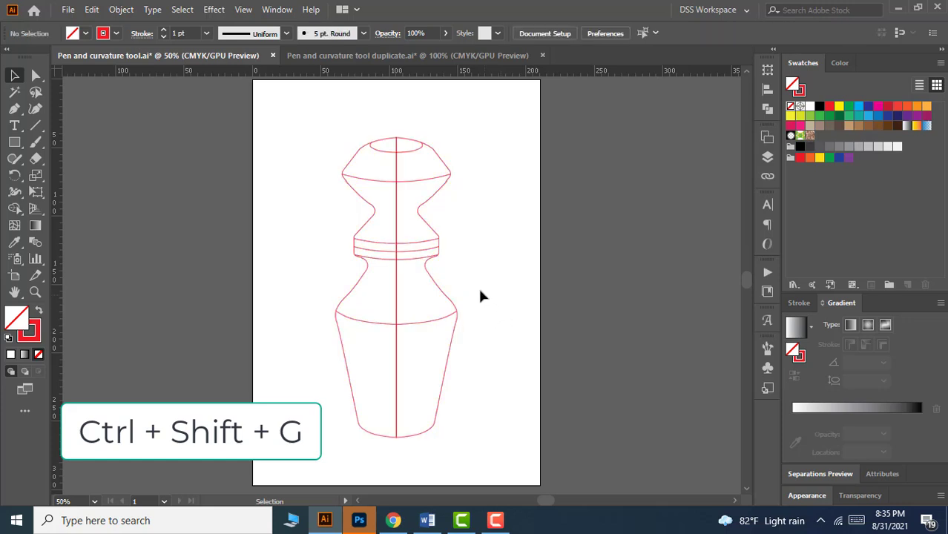
Step: Try moving individual detail lines on the bottle's right half and undo the moves
mouse_move(429, 199)
mouse_down()
mouse_move(447, 202)
mouse_move(418, 195)
mouse_up()
key(ctrl+z)
key(ctrl+z)
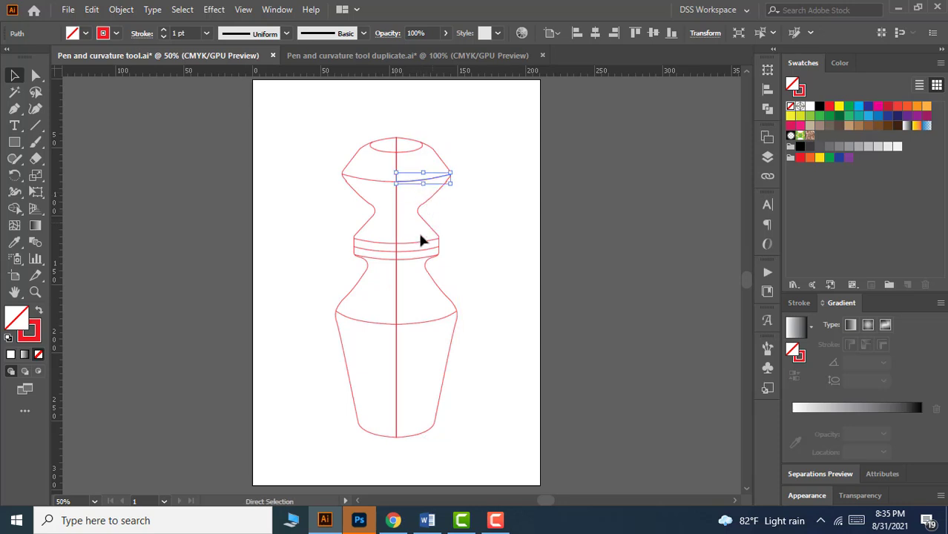
click(417, 251)
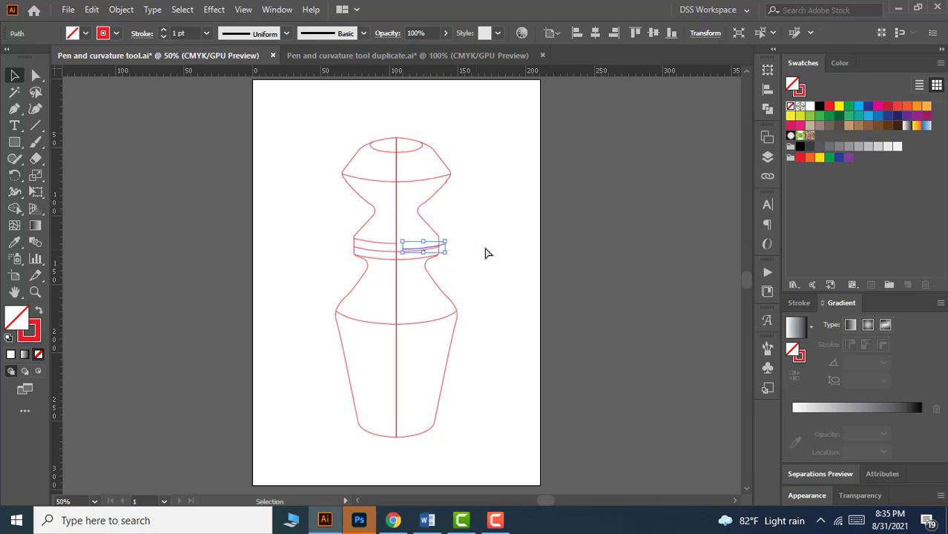
click(407, 224)
Step: Merge the left and right bottle outlines into one closed shape with the Pathfinder Unite mode
click(371, 207)
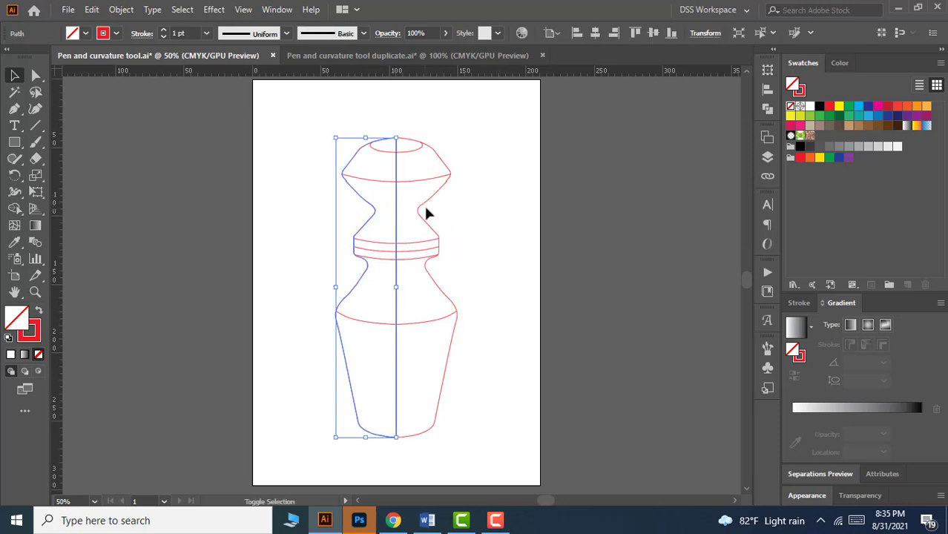
shift+click(425, 203)
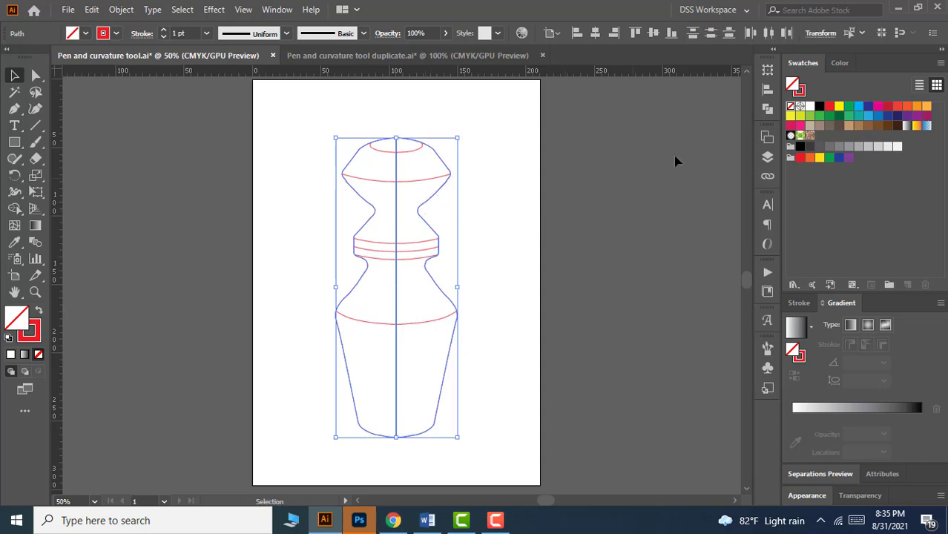
click(767, 110)
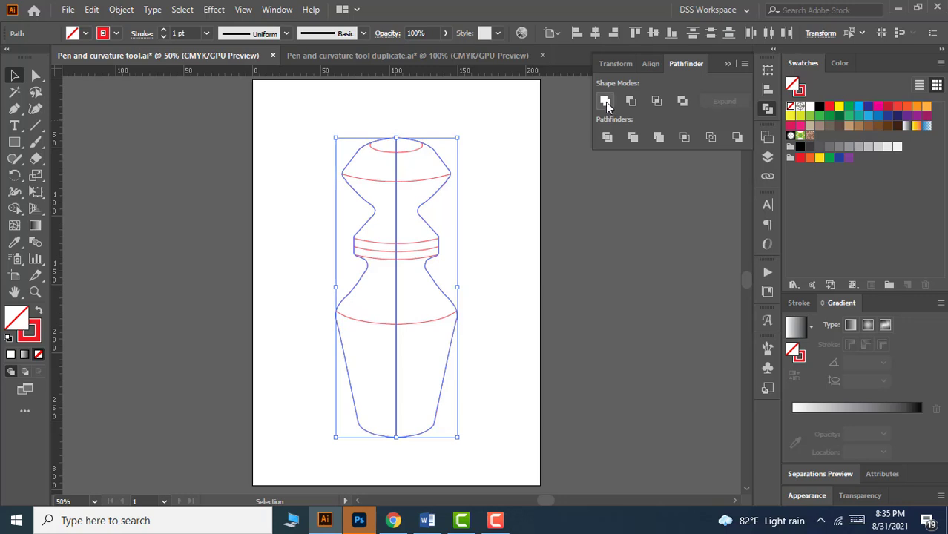
click(605, 102)
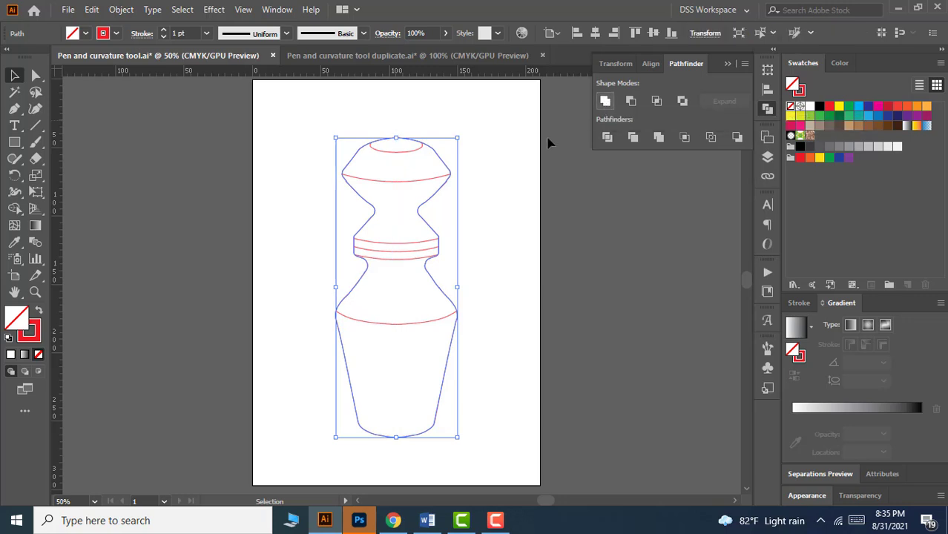
click(503, 157)
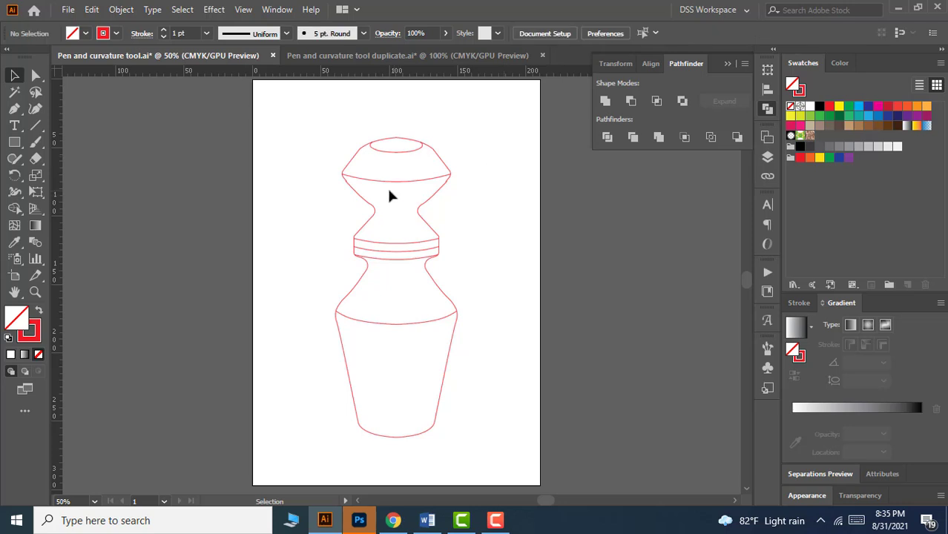
Step: Try merging the two halves of the cap's lower curve with the Pathfinder Unite mode
drag(371, 185, 427, 184)
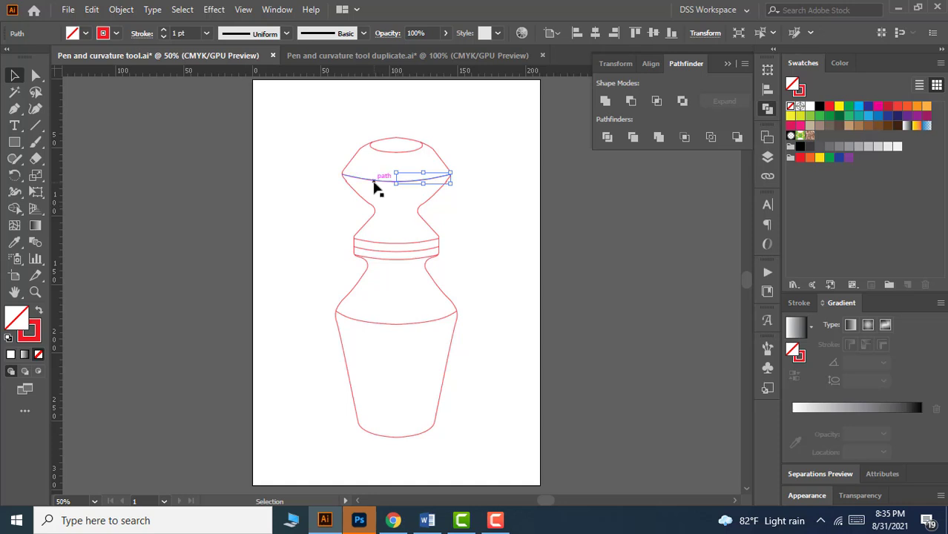
key(ctrl+z)
click(389, 209)
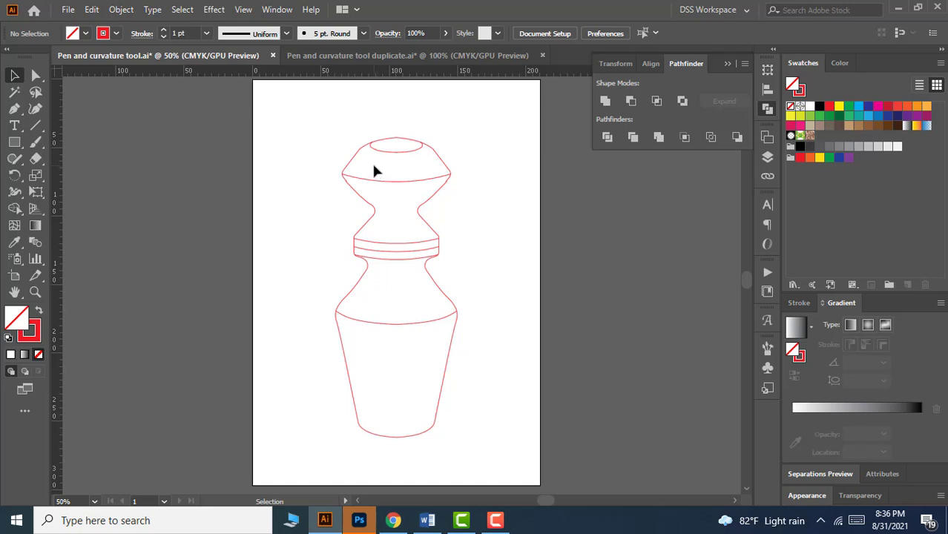
drag(407, 190, 420, 194)
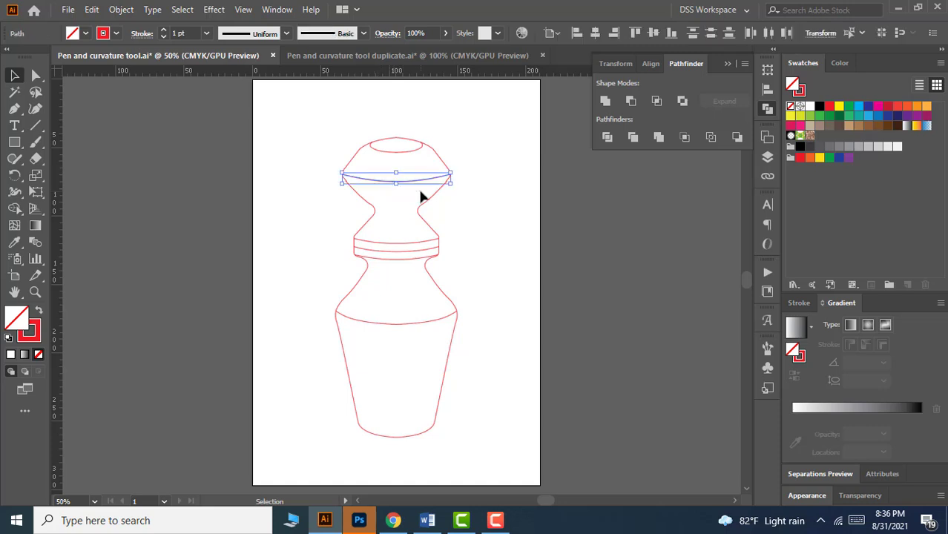
click(606, 102)
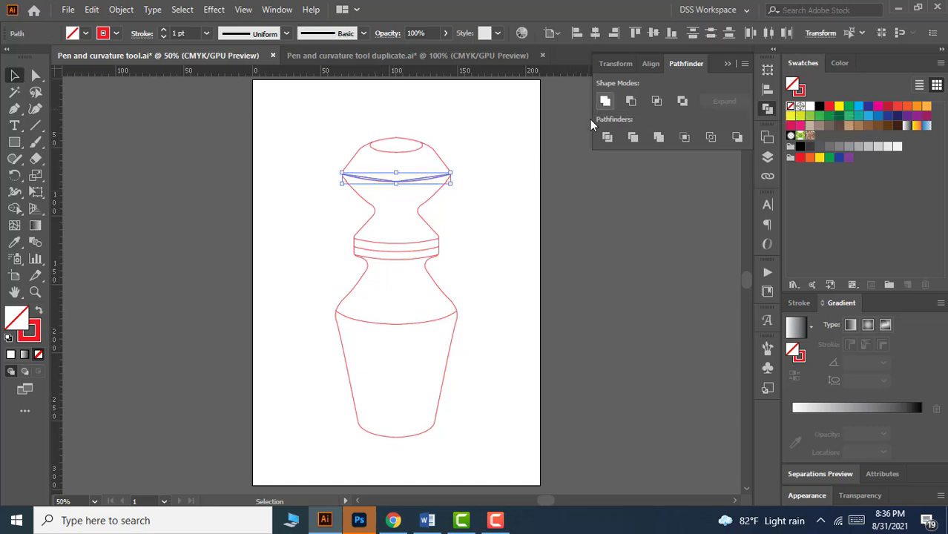
click(509, 196)
scroll(406, 190, up, 2)
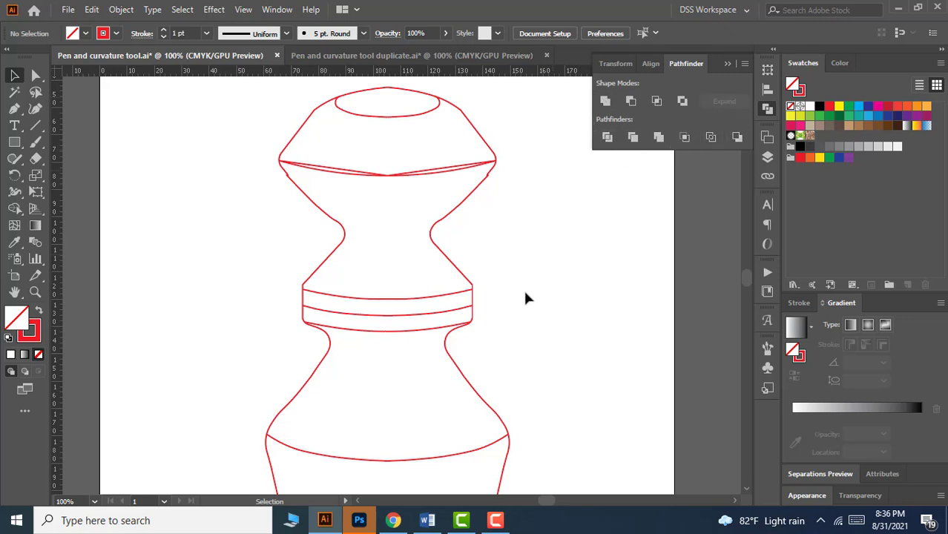
click(399, 297)
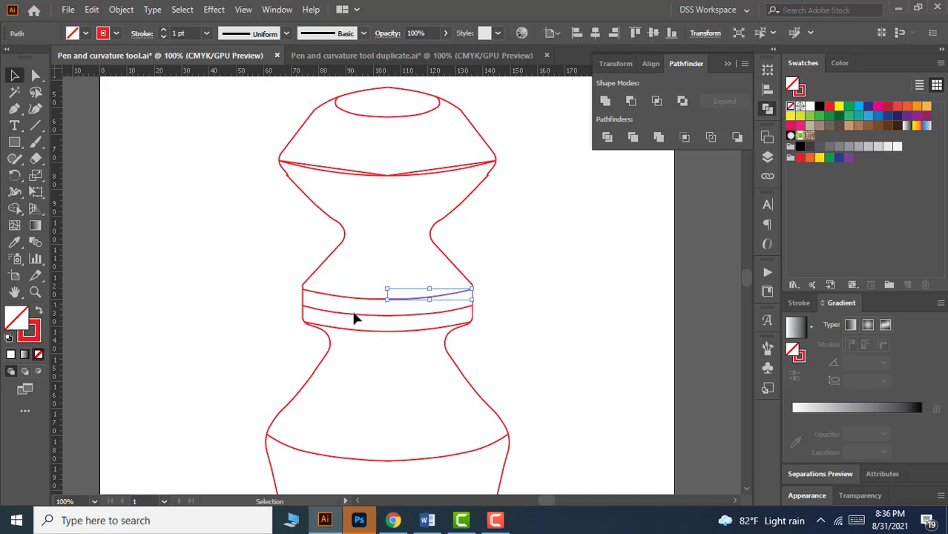
click(365, 341)
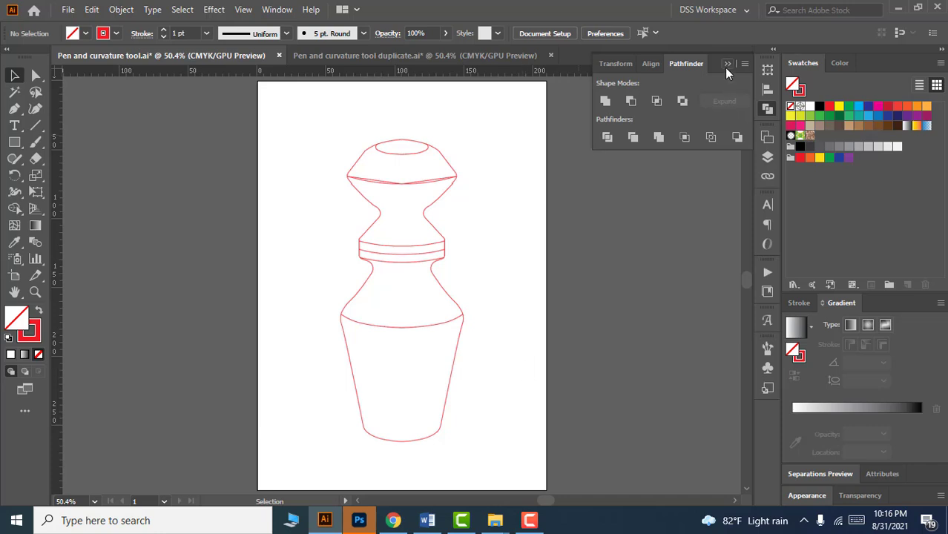
Step: Collapse the Pathfinder options, undo the last unite on the cap's lower curve and clear the selection
click(727, 65)
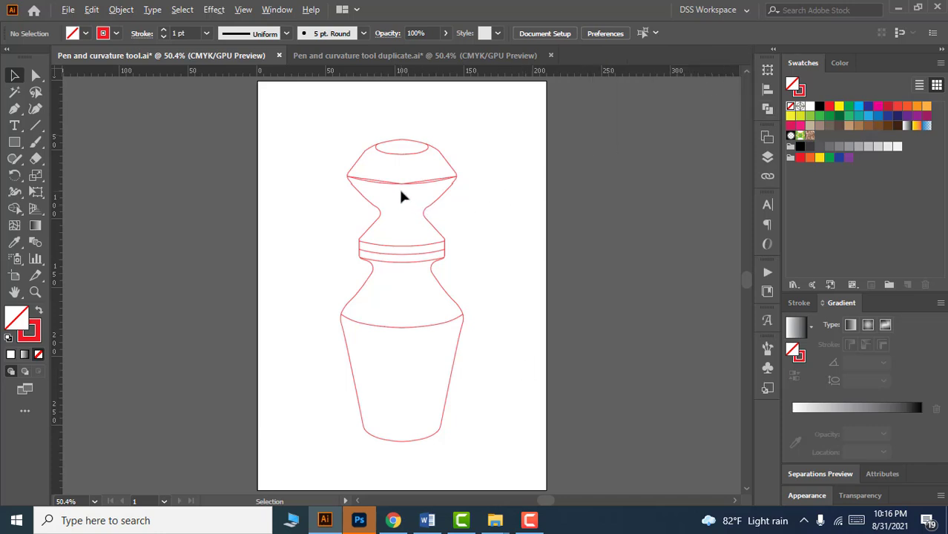
scroll(399, 186, up, 1)
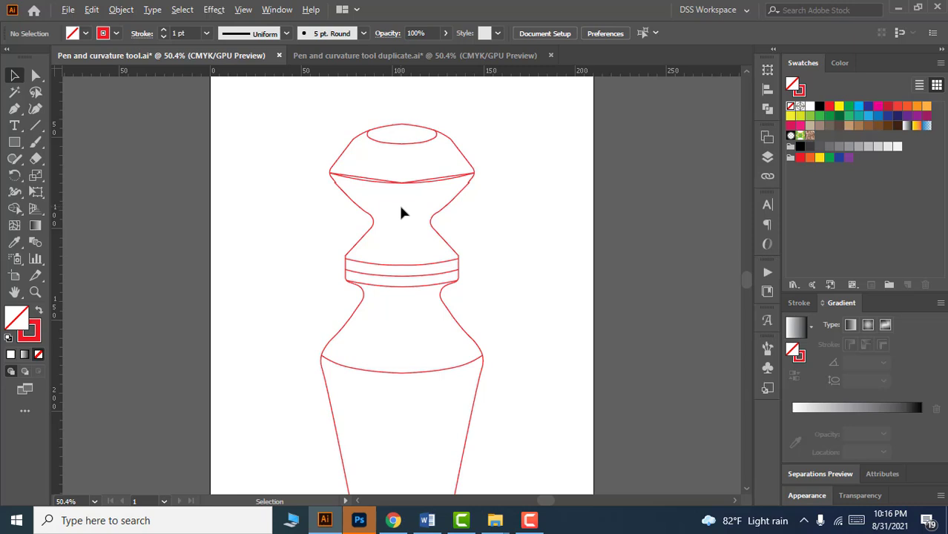
key(ctrl+z)
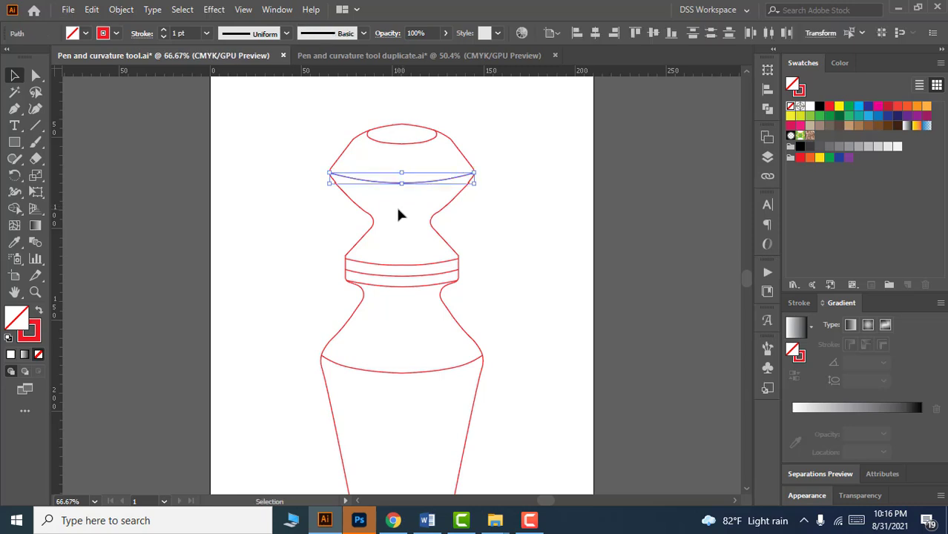
click(398, 215)
Step: Try moving the centre anchor of the cap's lower curve downwards with Direct Selection, and undo the move
click(35, 77)
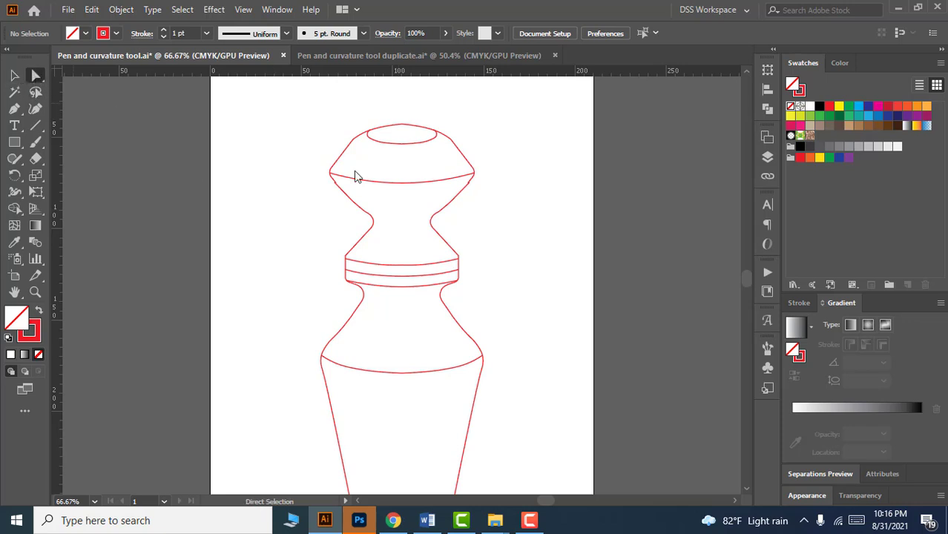
scroll(373, 186, up, 1)
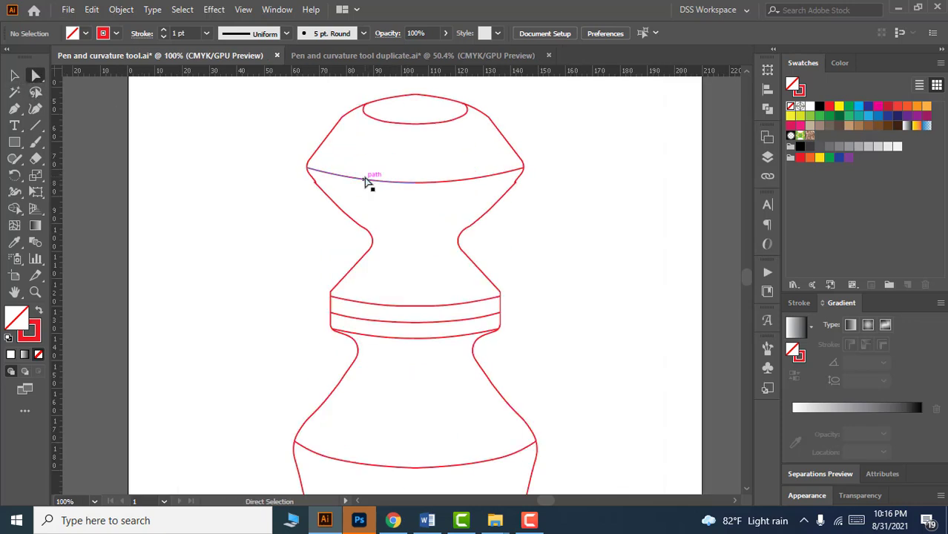
click(363, 183)
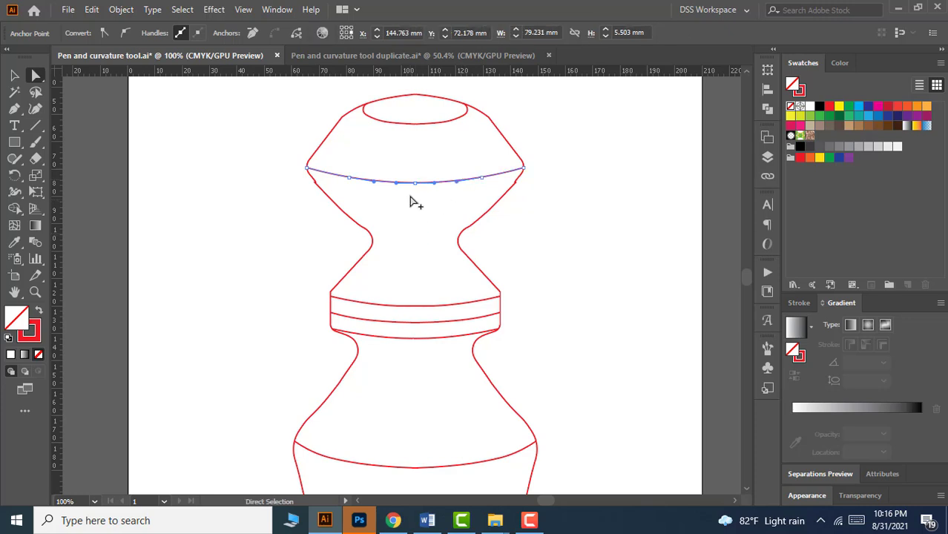
scroll(417, 194, up, 2)
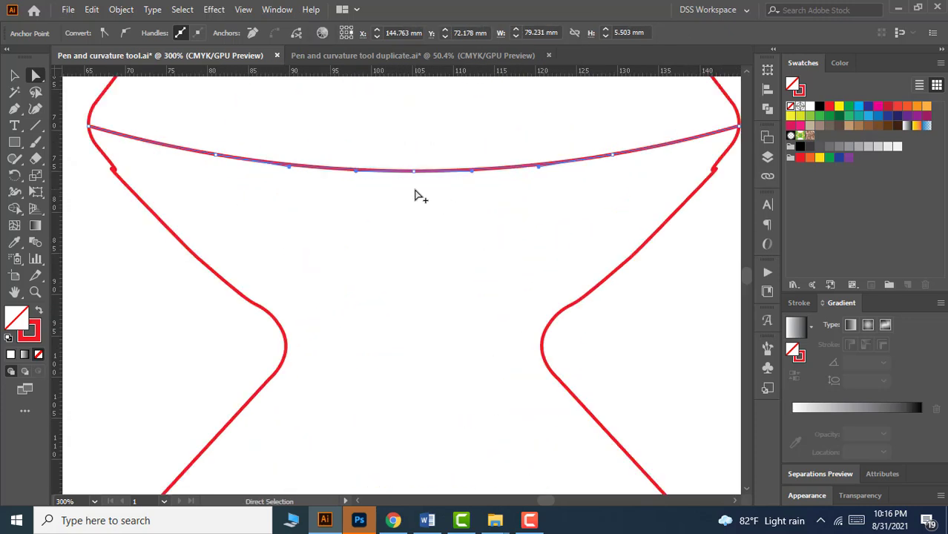
drag(413, 172, 413, 188)
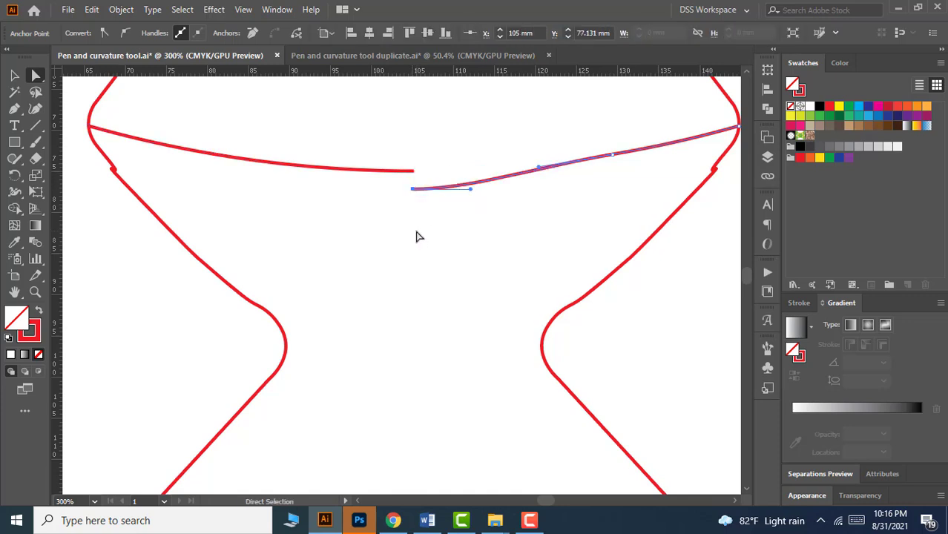
key(ctrl+z)
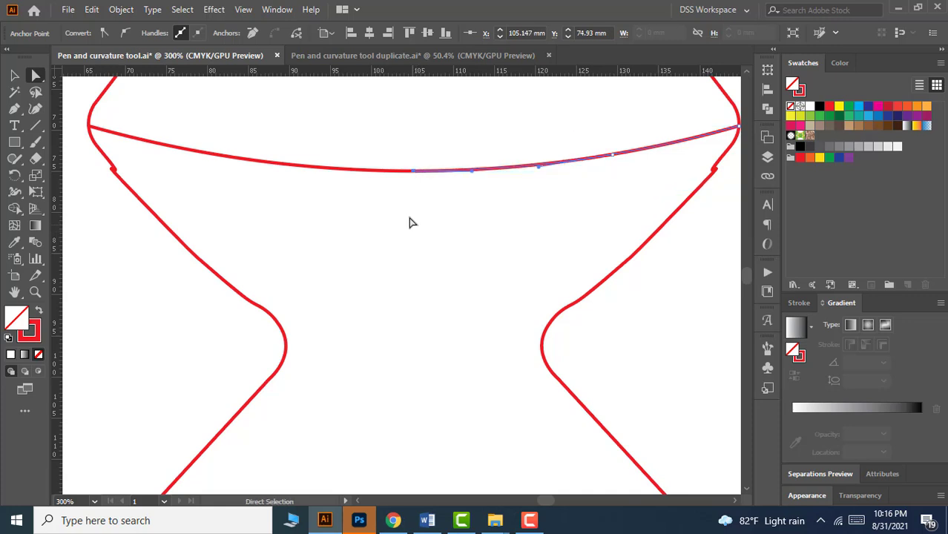
Step: Select both centre end points of the cap's lower curve and connect them into one path
drag(405, 149, 425, 193)
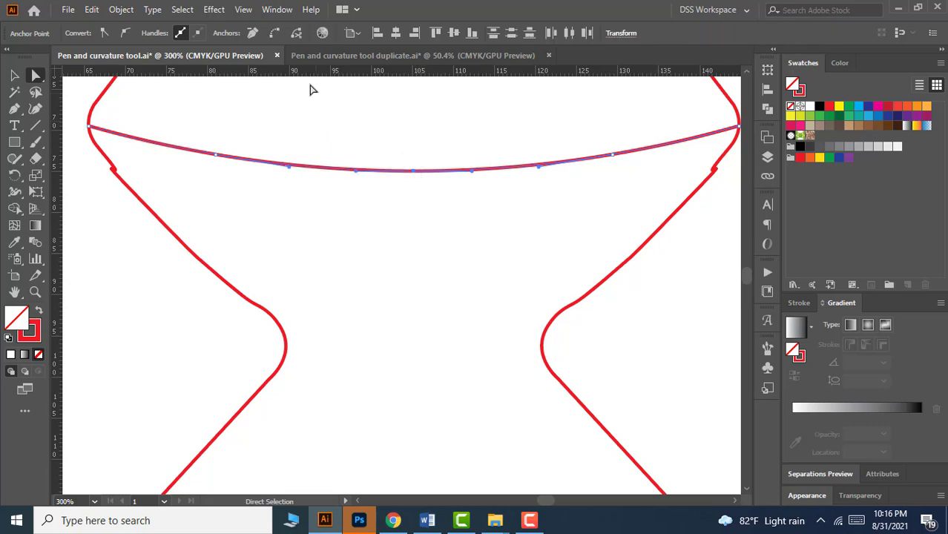
click(274, 35)
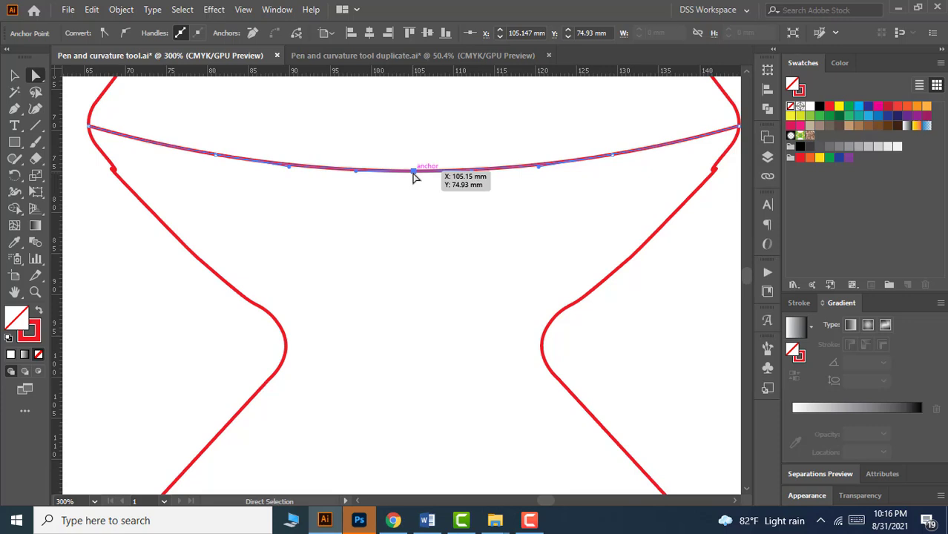
Step: Try moving the joined cap curve's centre anchor and the whole curve downwards, and undo the moves
drag(413, 171, 413, 188)
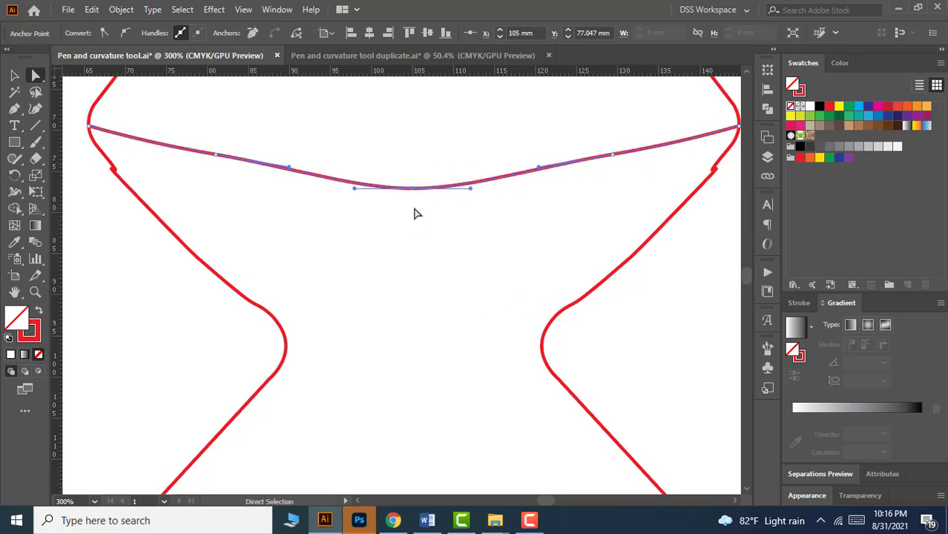
drag(413, 188, 413, 197)
key(ctrl+z)
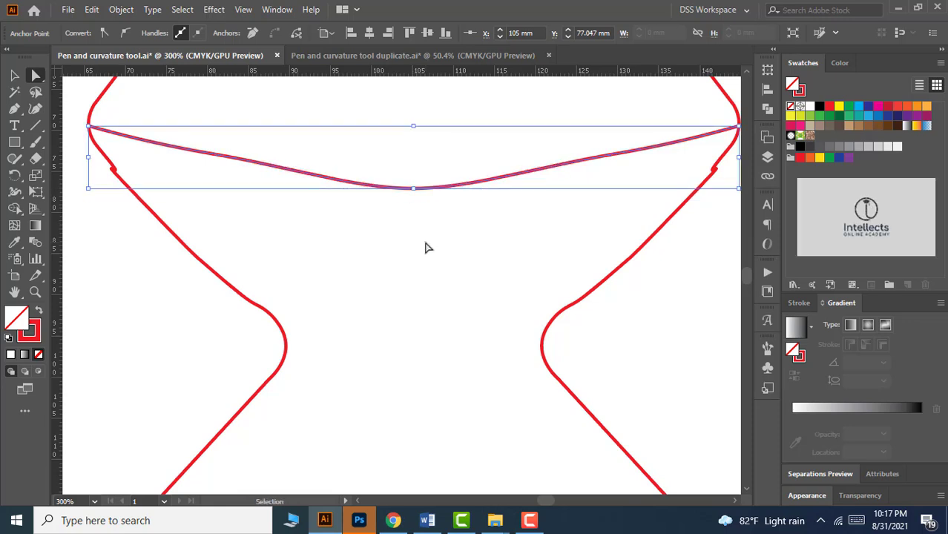
key(ctrl+z)
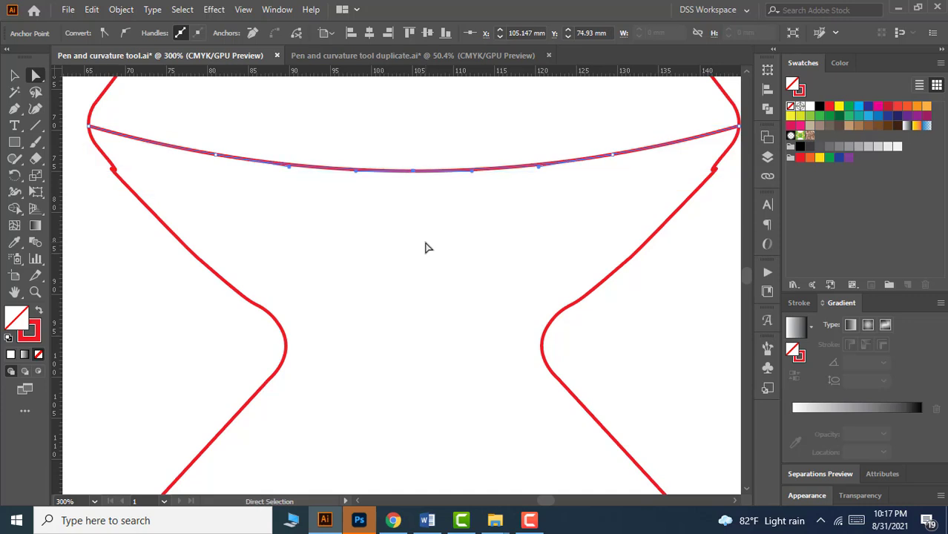
click(426, 247)
key(v)
drag(440, 177, 441, 205)
key(ctrl+z)
key(a)
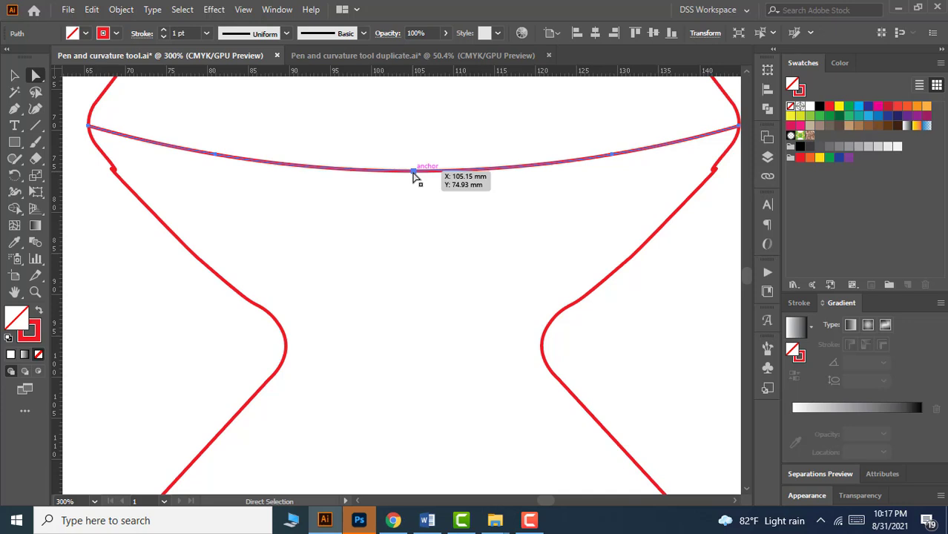
Step: Try cutting the joined cap curve at its centre anchor and pulling the ends apart, and undo the cut
click(413, 172)
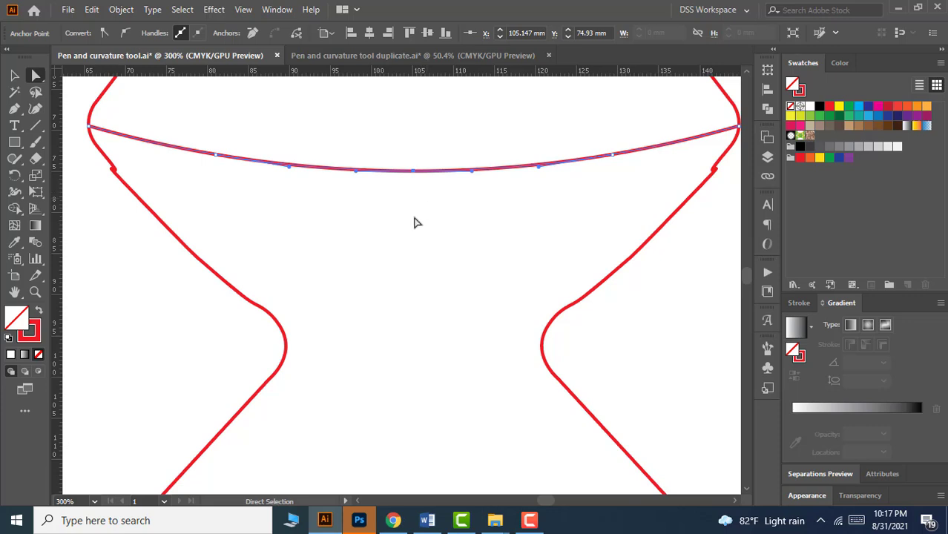
click(300, 39)
click(414, 181)
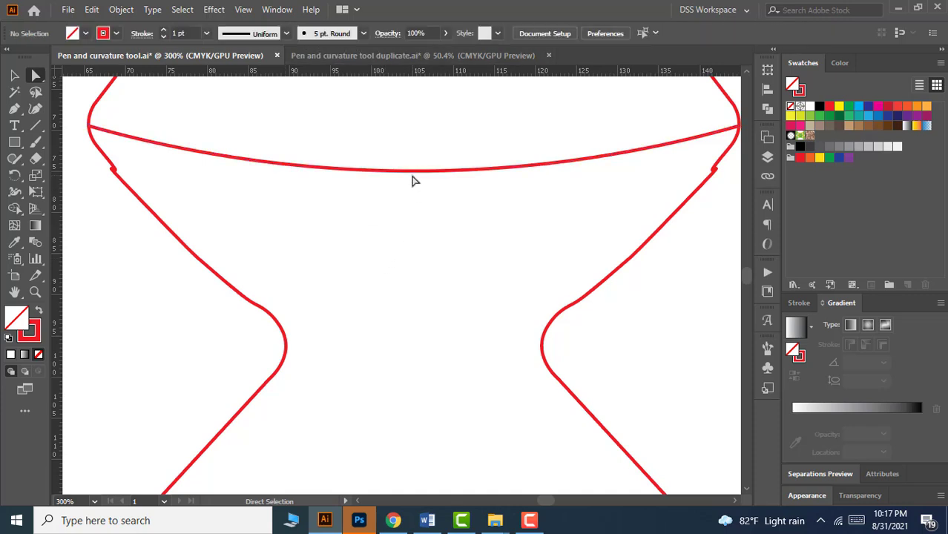
drag(414, 171, 420, 148)
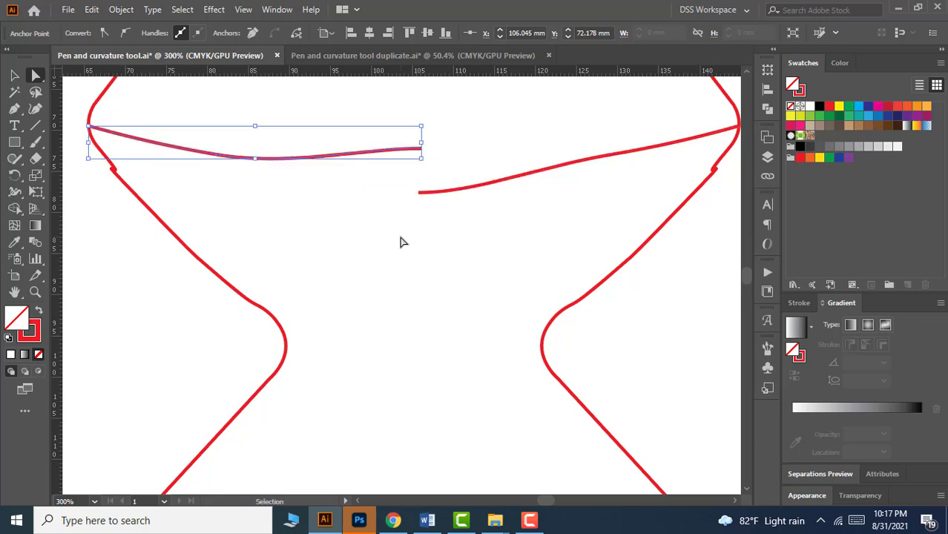
key(ctrl+z)
key(ctrl+z)
key(ctrl+z)
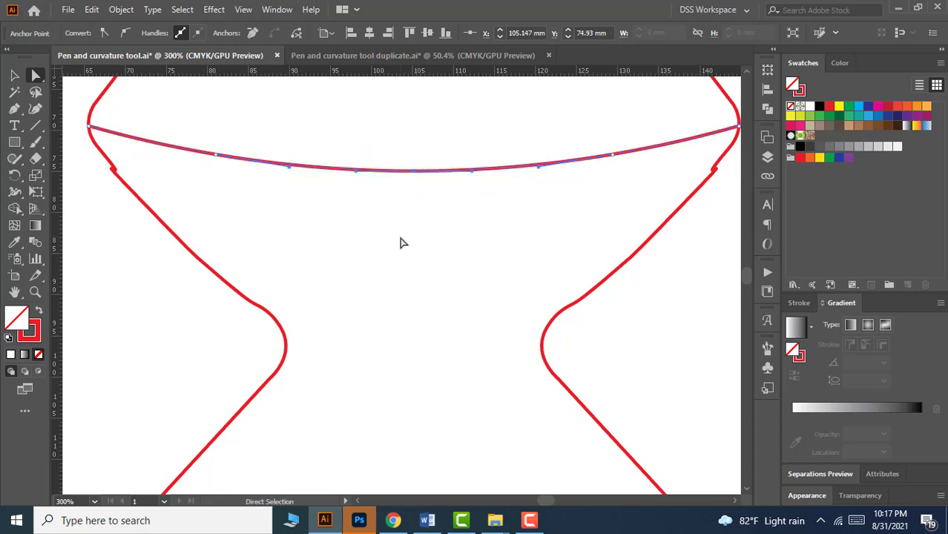
Step: Check the cap curve, the collar's top line and the shoulder curve for halves that still need joining
click(399, 243)
key(v)
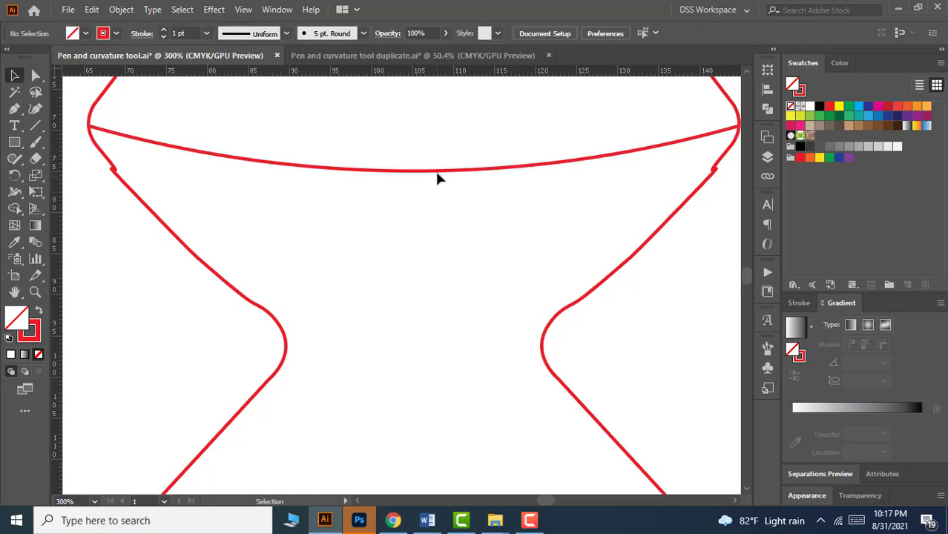
click(436, 171)
click(431, 234)
scroll(432, 235, down, 5)
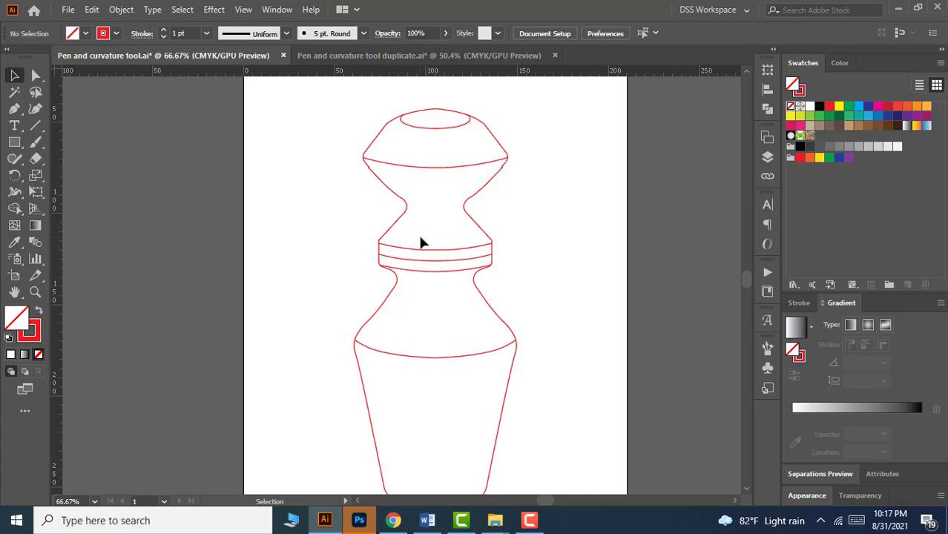
click(438, 250)
click(433, 357)
click(438, 292)
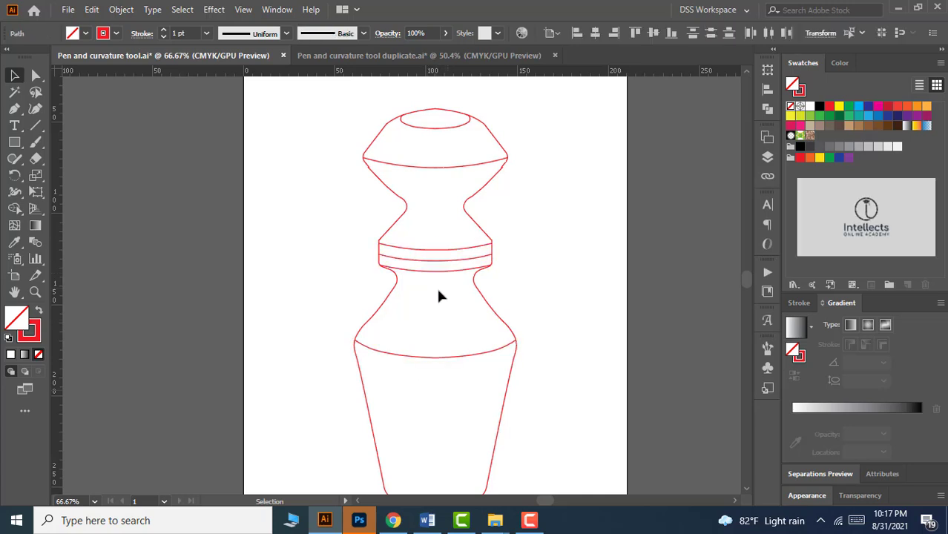
Step: Select the centre end points of the collar's top line and connect its two halves into one path
scroll(439, 295, up, 3)
key(a)
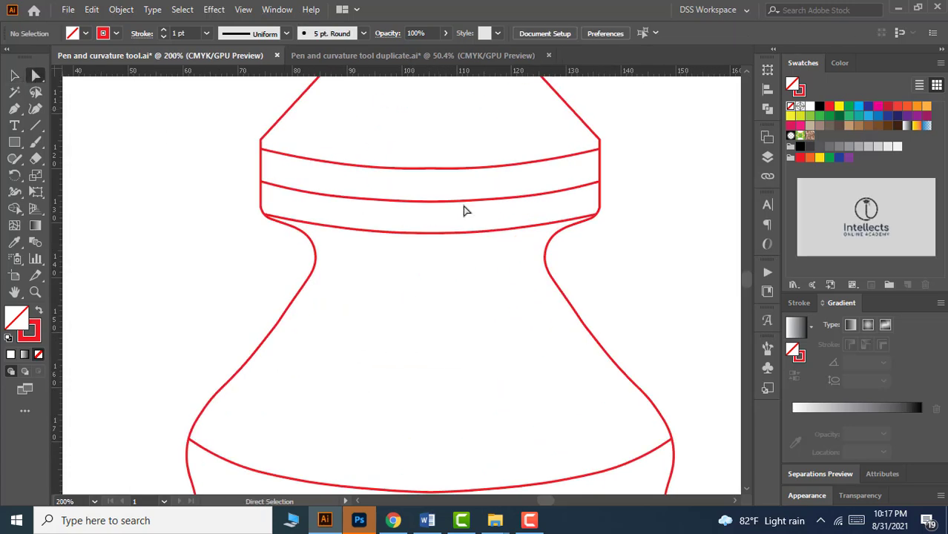
drag(423, 158, 428, 187)
scroll(432, 198, up, 1)
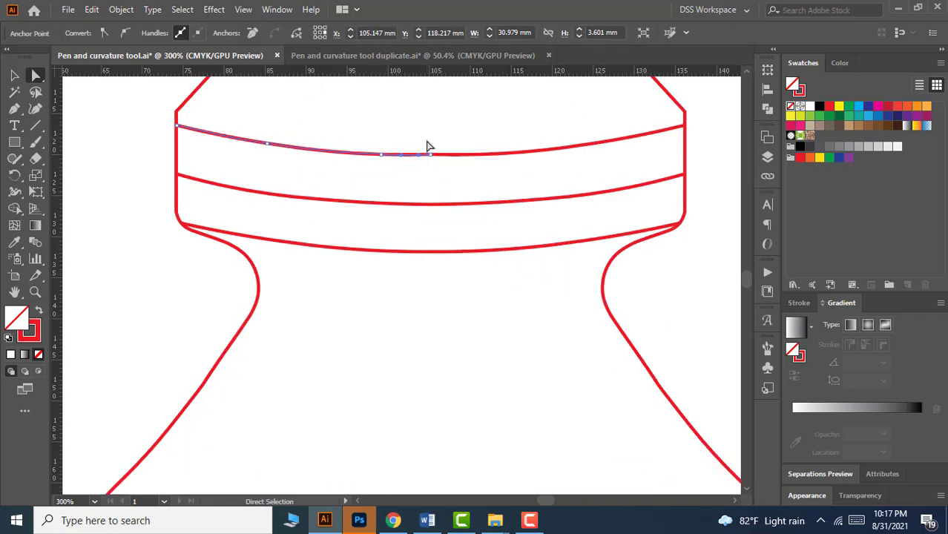
drag(427, 146, 442, 182)
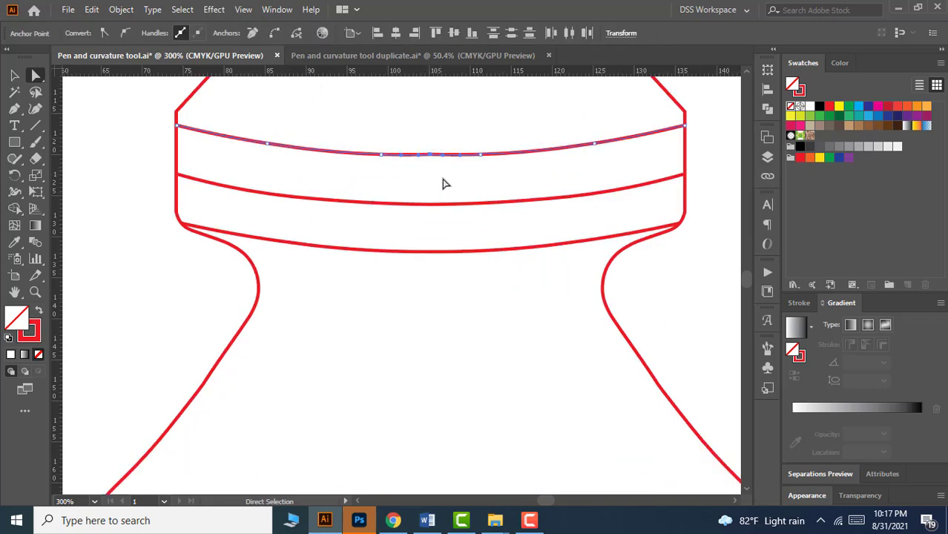
click(276, 35)
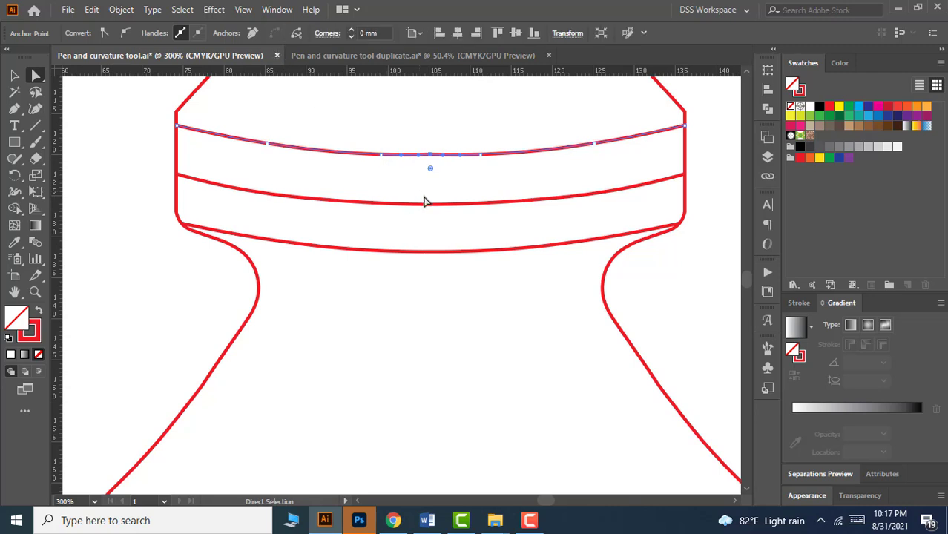
Step: Connect the left and right halves of the collar's middle and bottom lines at their centre end points
drag(425, 201, 438, 282)
click(275, 34)
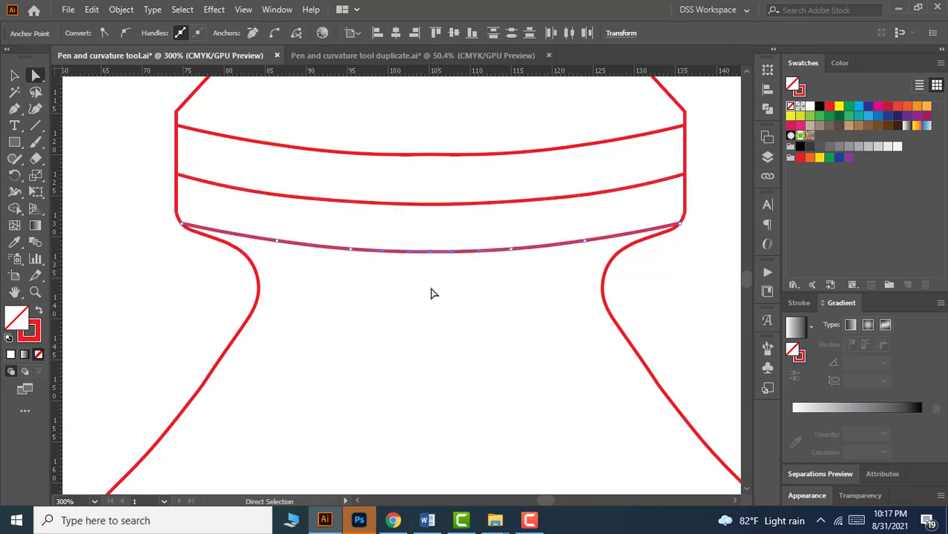
click(252, 35)
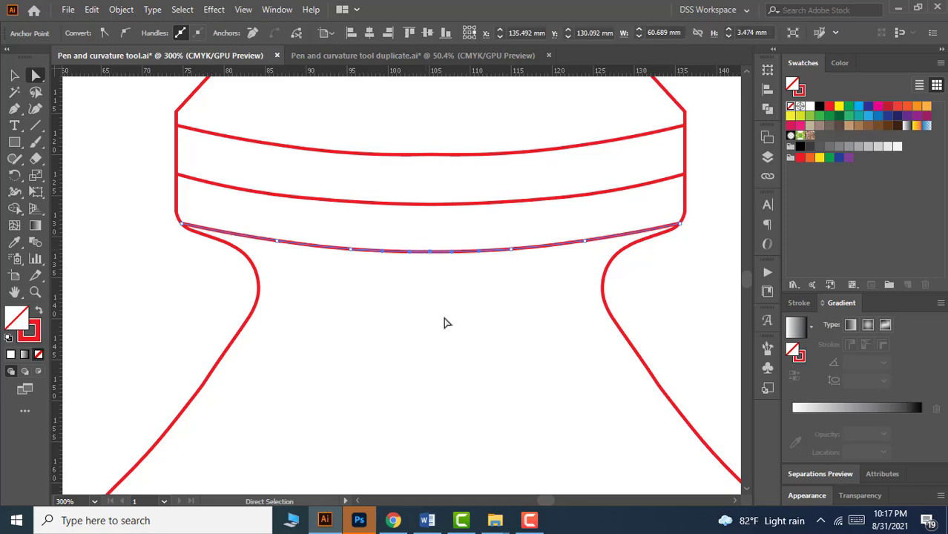
Step: Connect the left and right halves of the shoulder curve above the tapered lower body at their centre end points, and deselect the path
scroll(450, 320, down, 5)
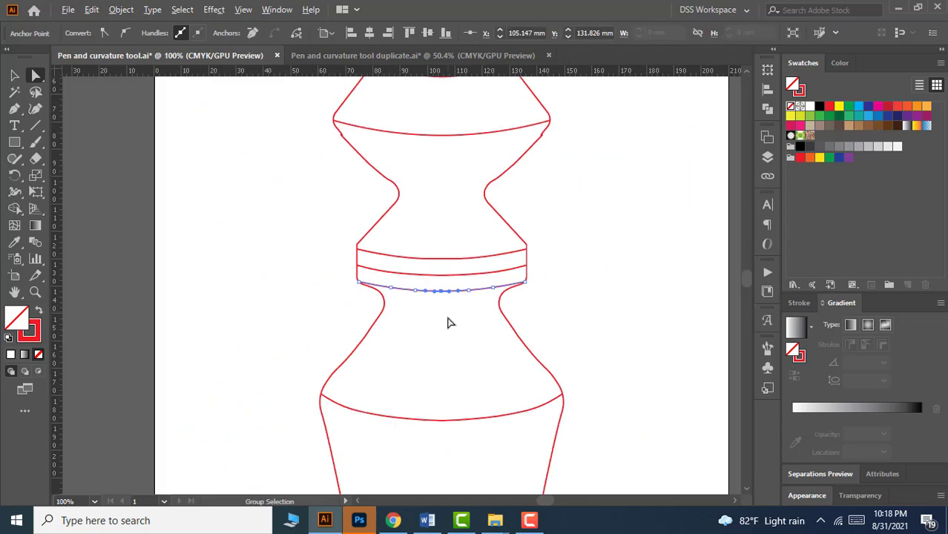
scroll(442, 378, up, 4)
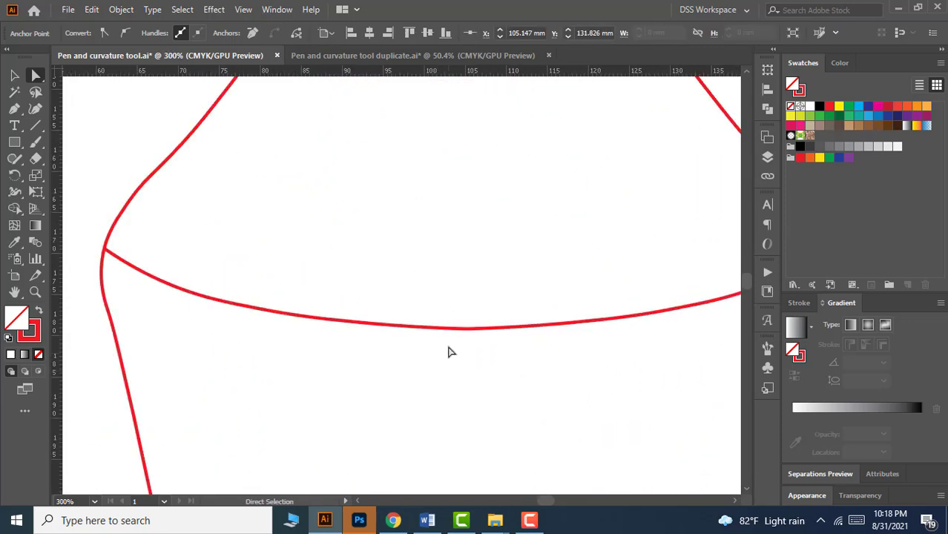
click(473, 329)
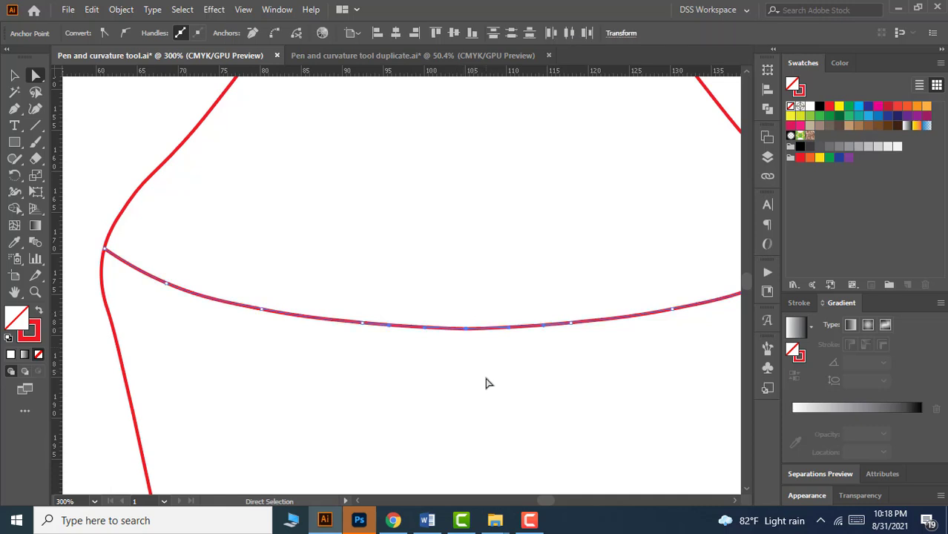
click(274, 35)
key(v)
click(418, 236)
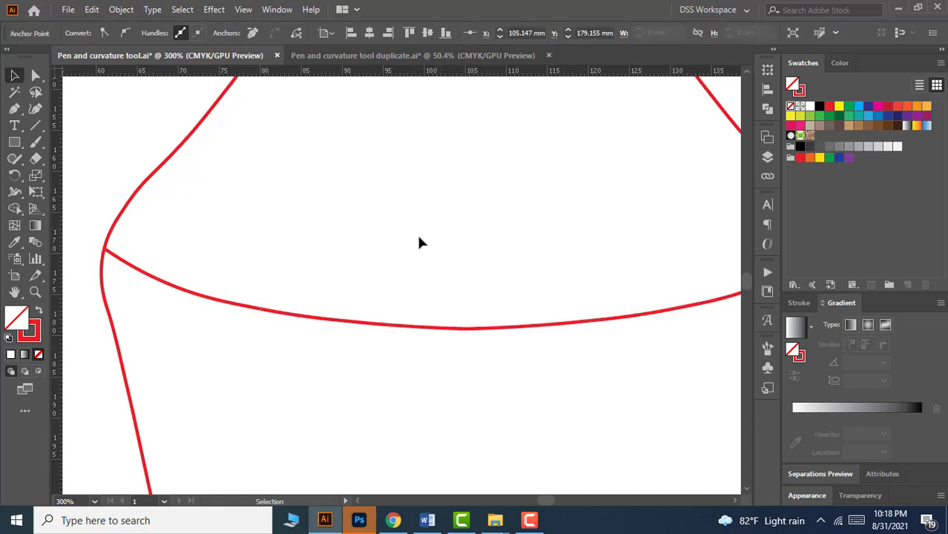
Step: Test that the collar lines and the shoulder curve are each one path by shifting them slightly, undoing every move and deselecting
scroll(417, 235, down, 4)
key(space)
drag(446, 307, 441, 331)
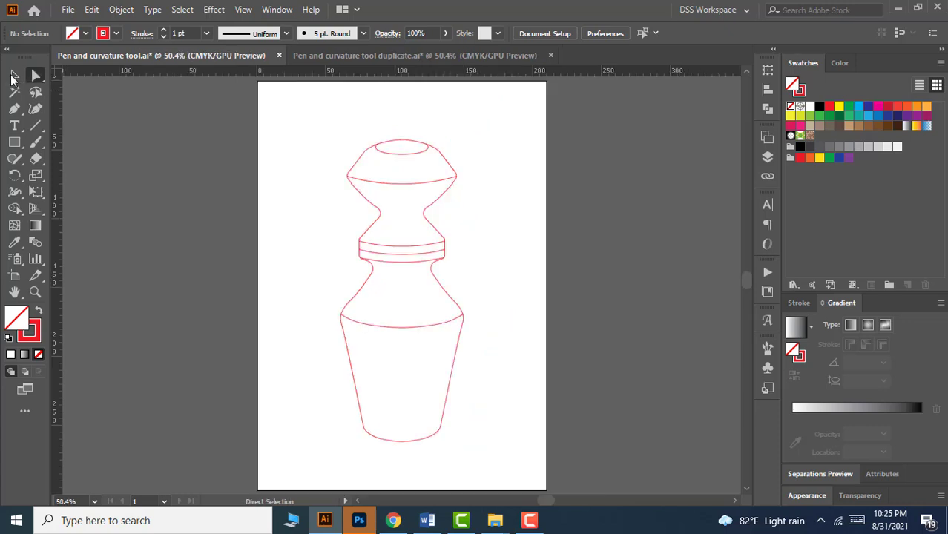
click(401, 245)
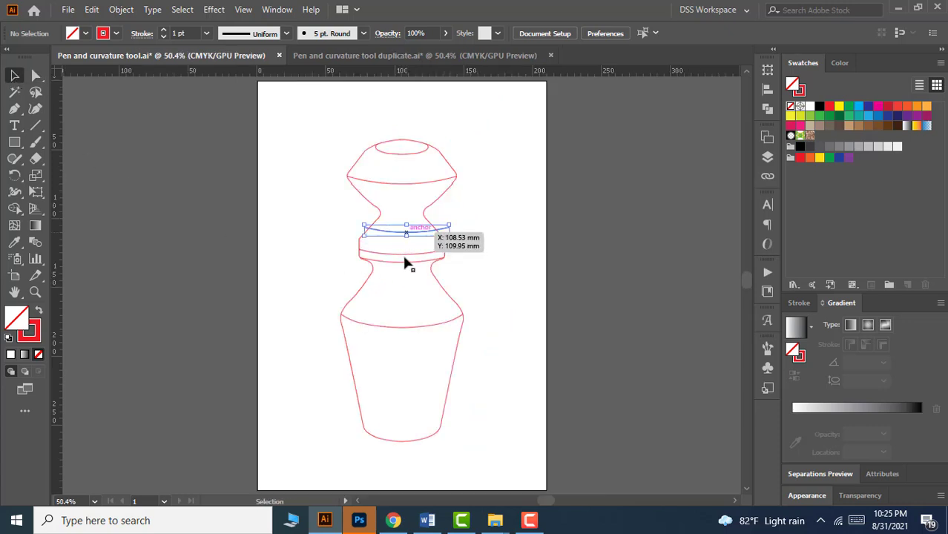
drag(401, 262, 401, 275)
key(ctrl+z)
drag(401, 329, 402, 342)
key(ctrl+z)
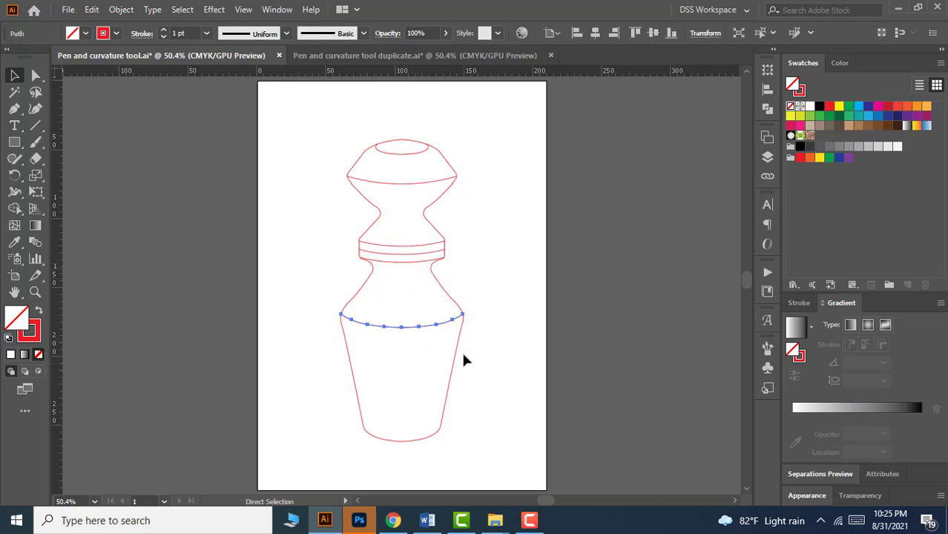
click(523, 290)
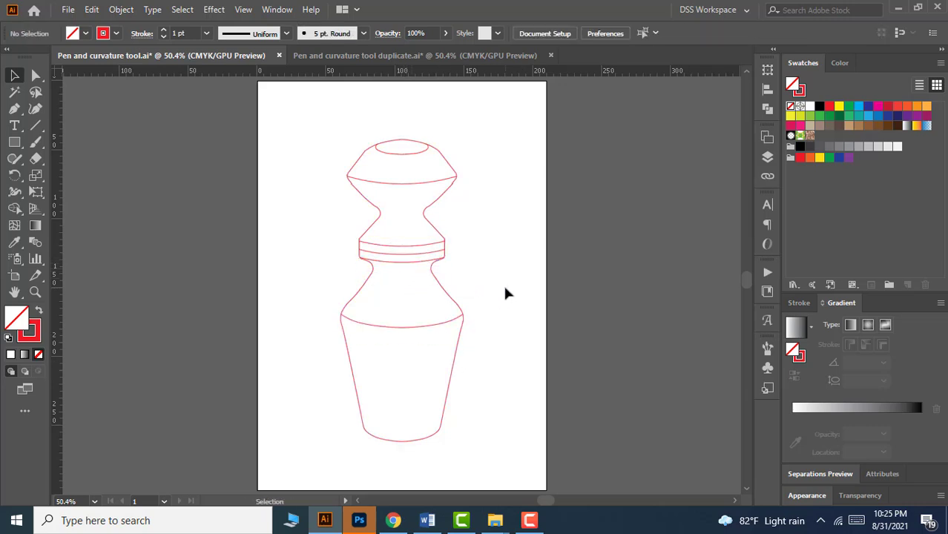